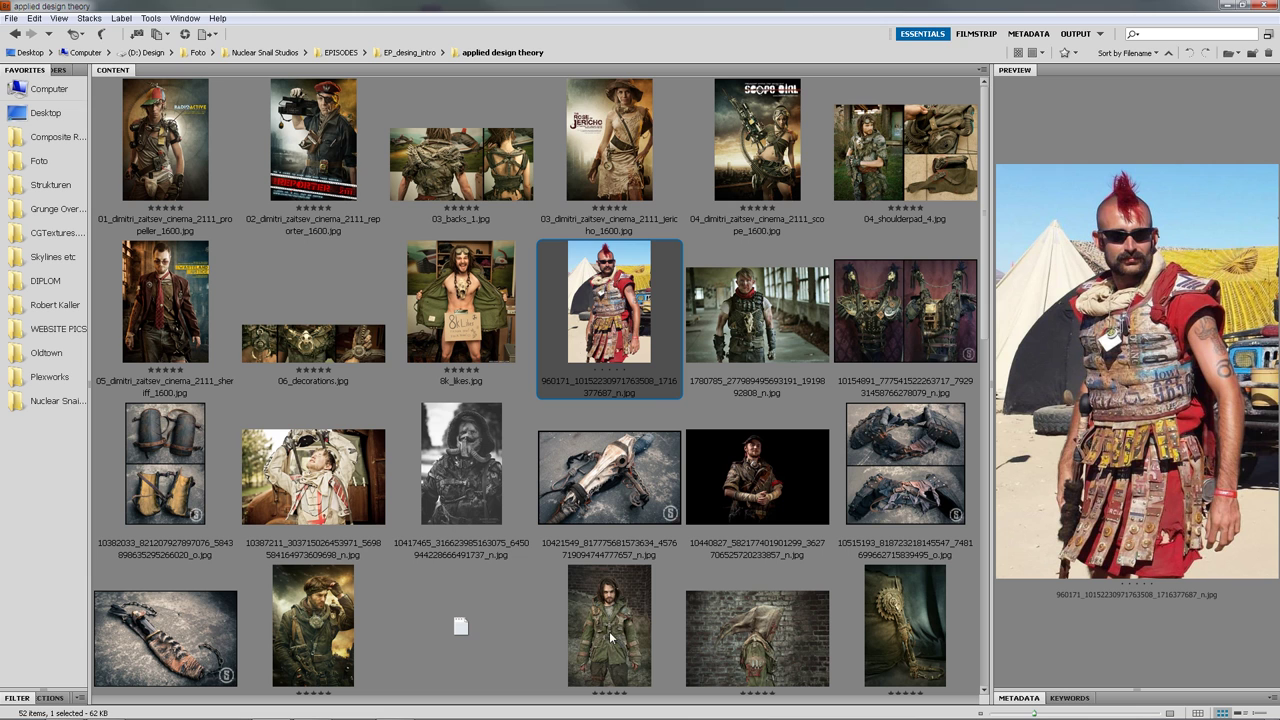
Step: Preview ashley_jacket_main.jpg, widen the preview area, and view chrissy_2_1400.jpg zoomed in at full screen
left_click(646, 621)
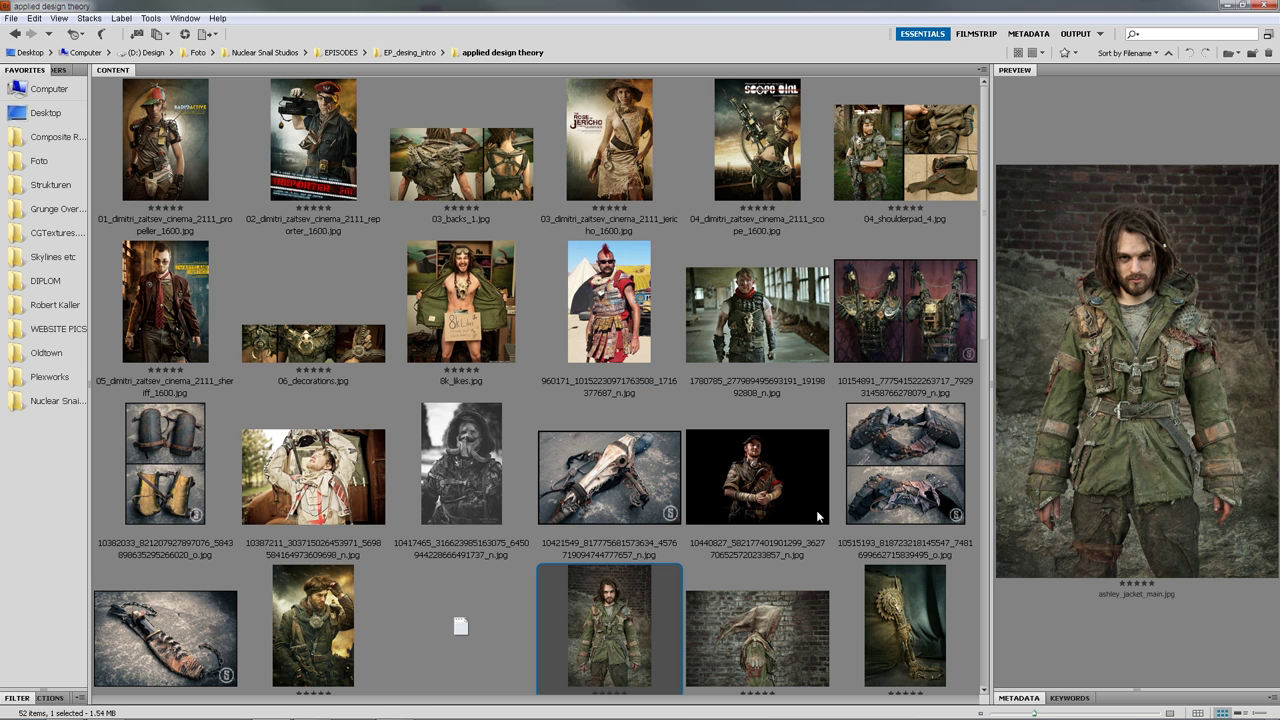
scroll(757, 505, "down", 2)
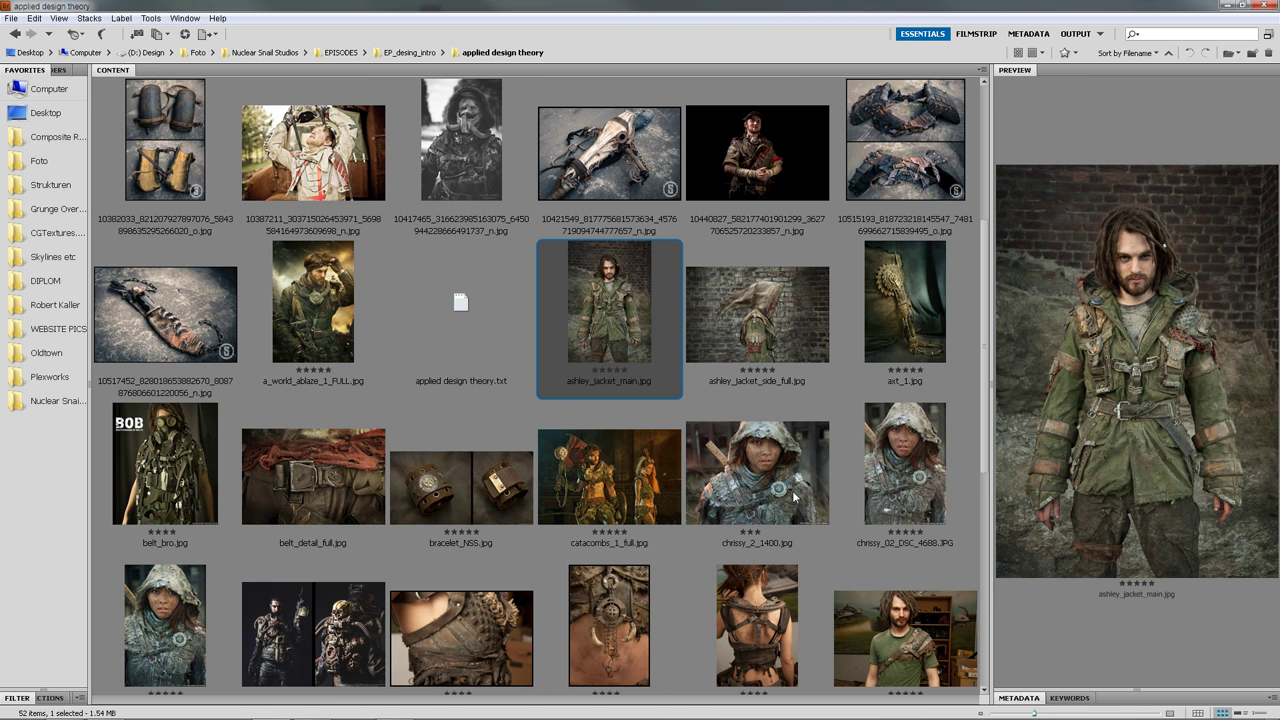
left_click_drag(989, 383, 968, 381)
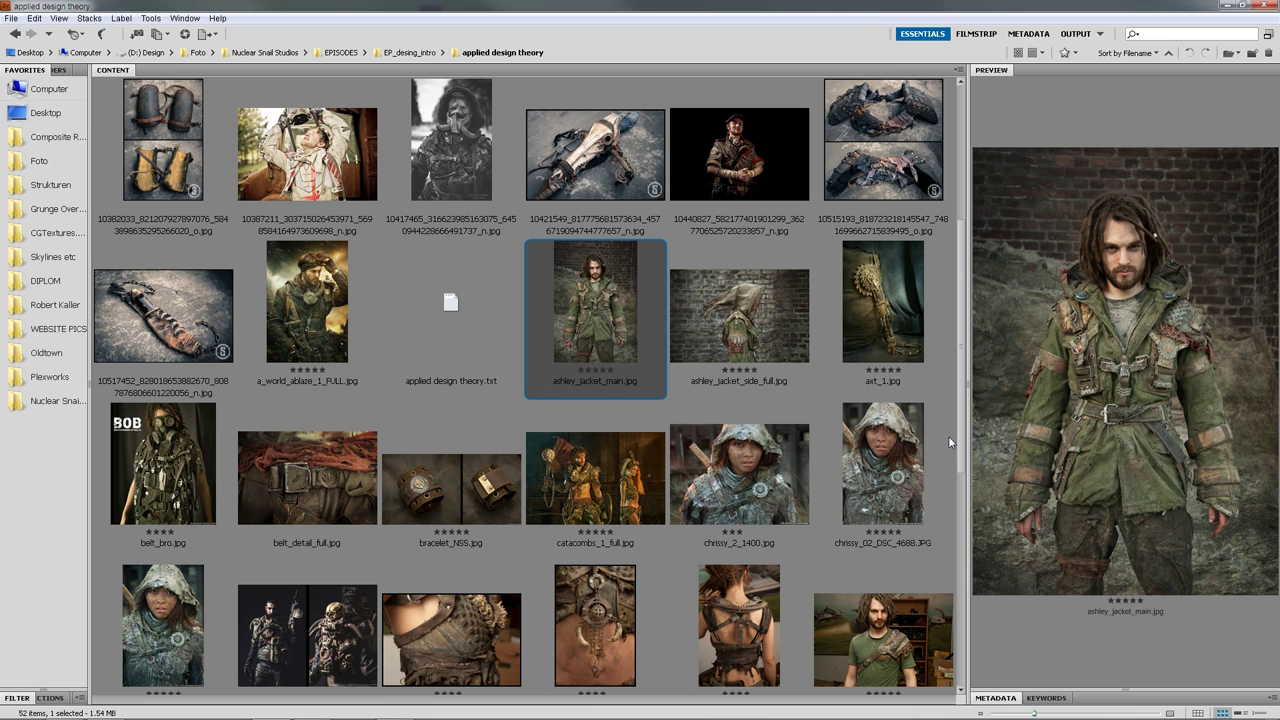
key("space")
key("space")
key("space")
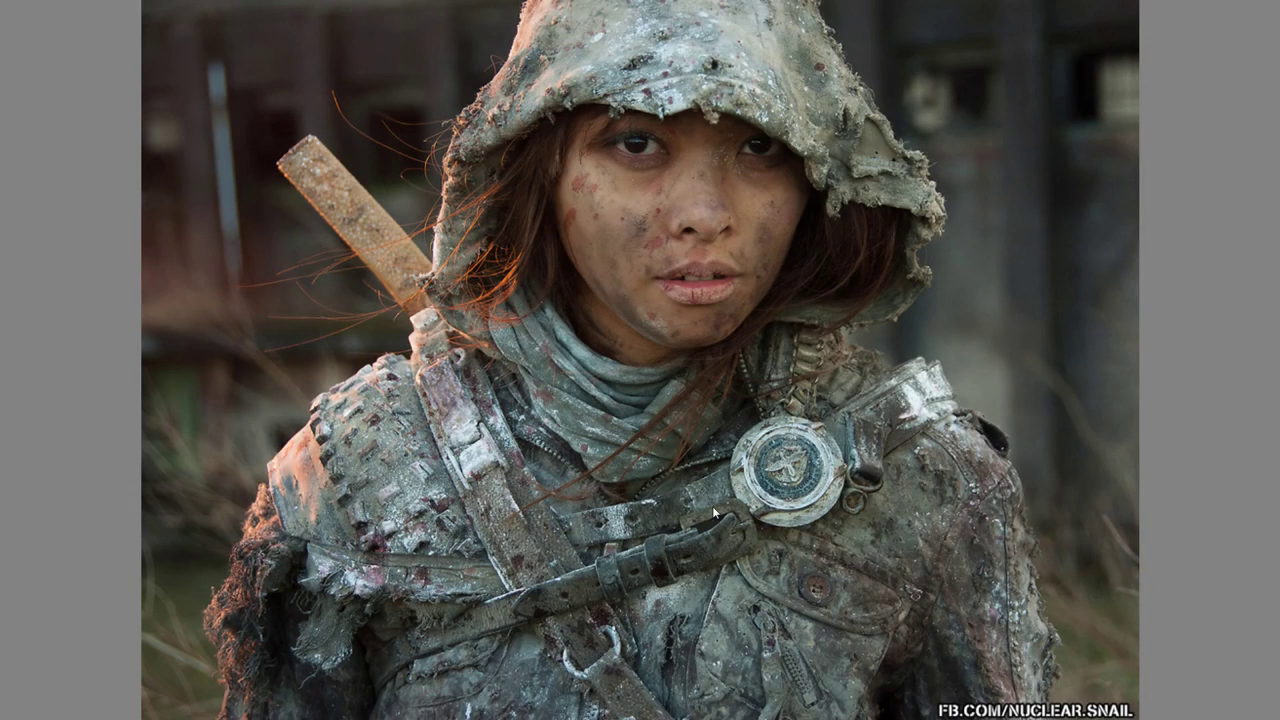
key("space")
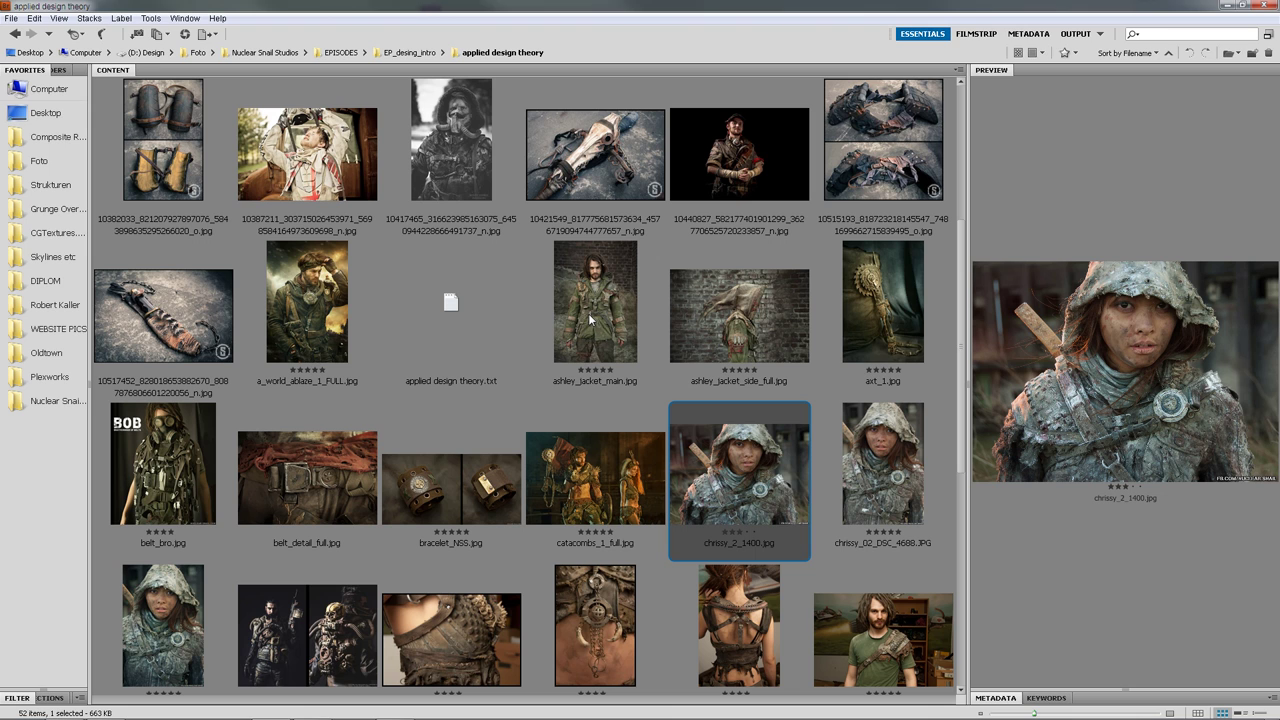
Step: Enlarge the preview area further and preview ashley_jacket_main.jpg, catacombs_1_full.jpg and bracelet_NSS.jpg
left_click(616, 317)
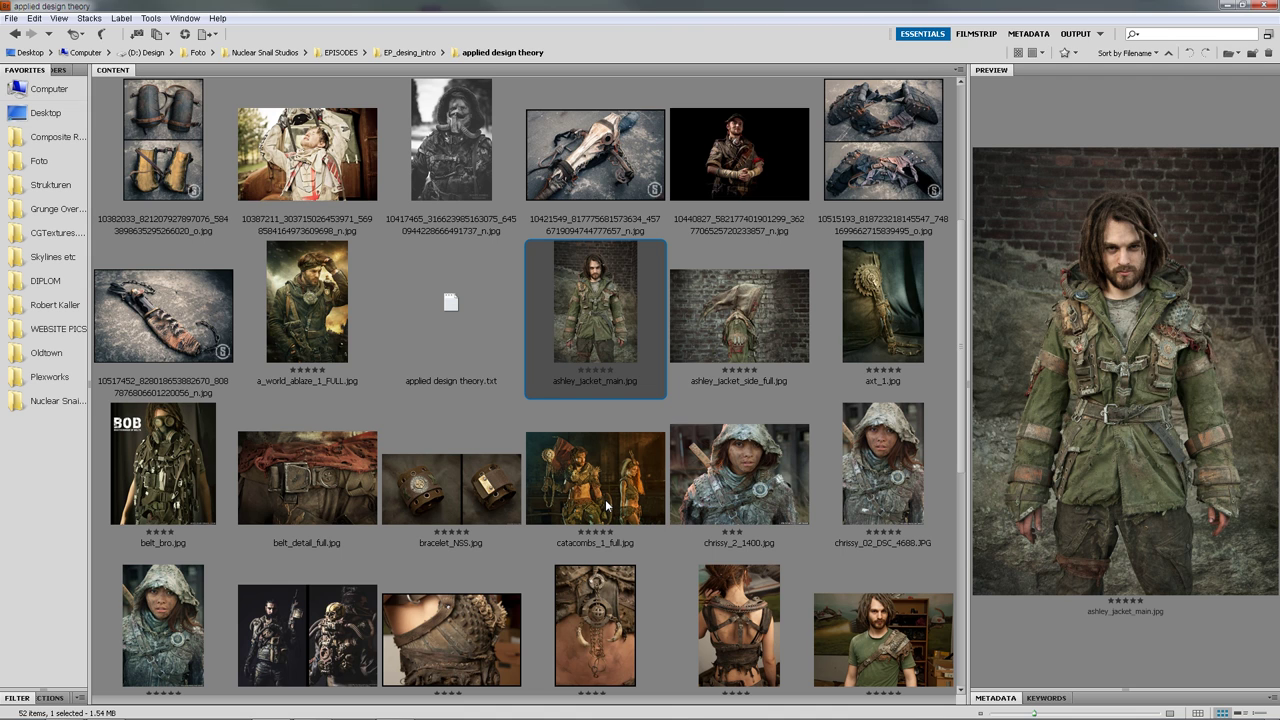
left_click_drag(967, 379, 894, 373)
left_click(557, 478)
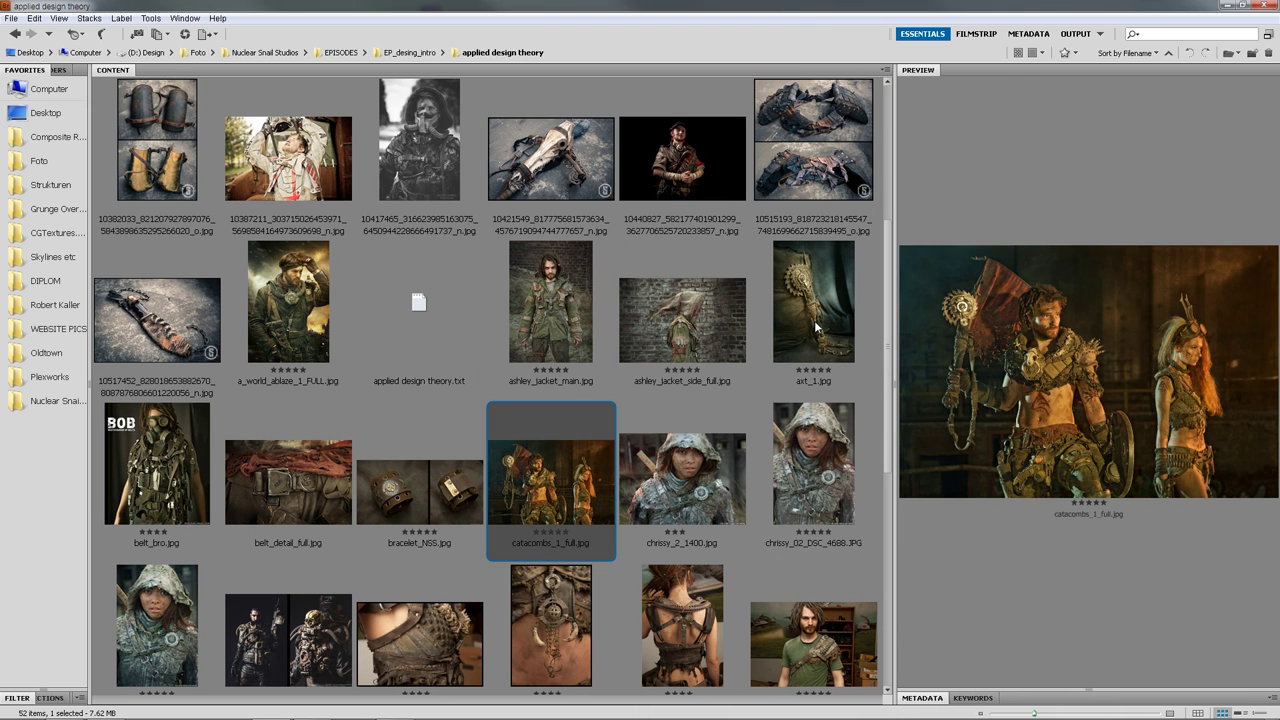
left_click(405, 492)
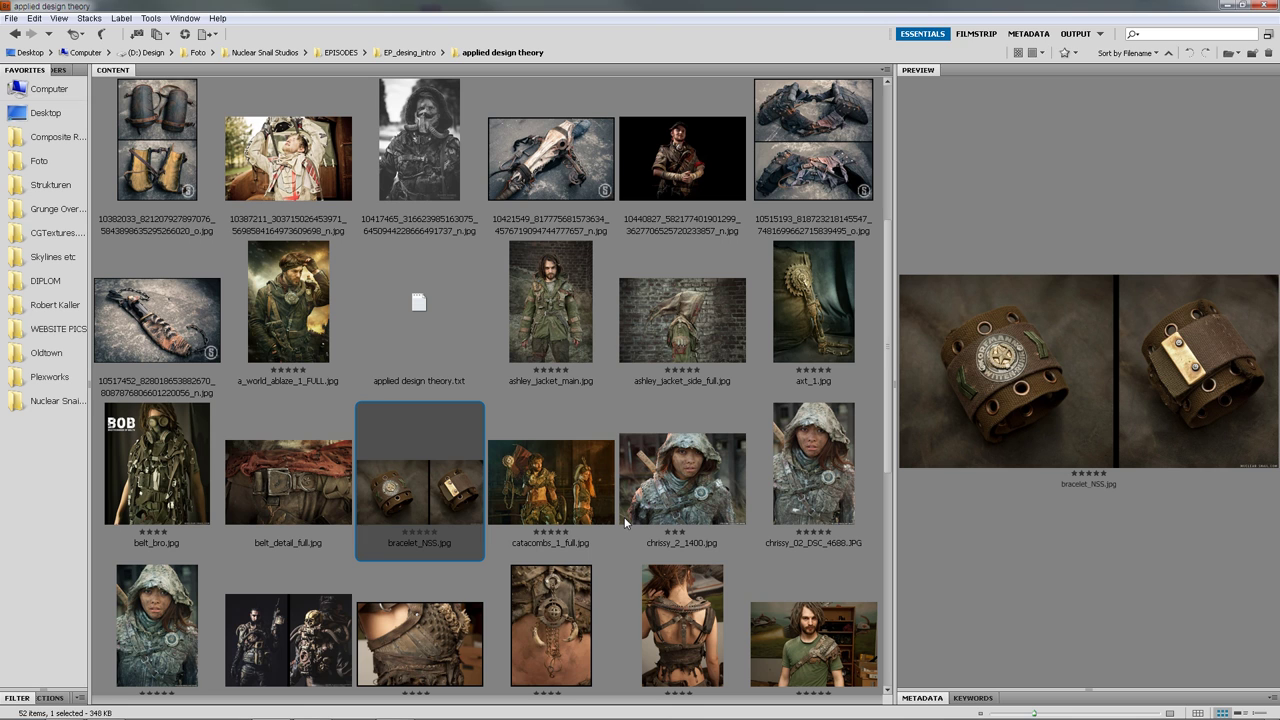
Step: Open ashley_jacket_main.jpg in Photoshop and add a new blank layer above the photo
double_click(571, 316)
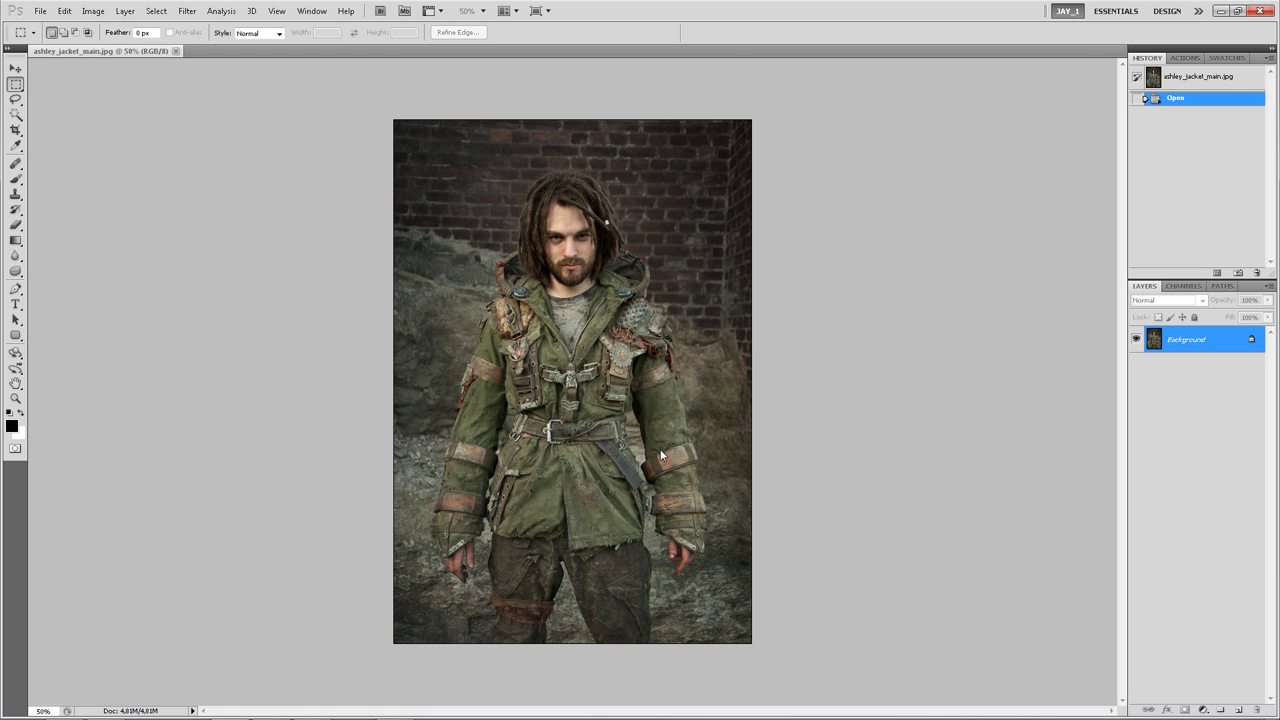
key("ctrl+plus")
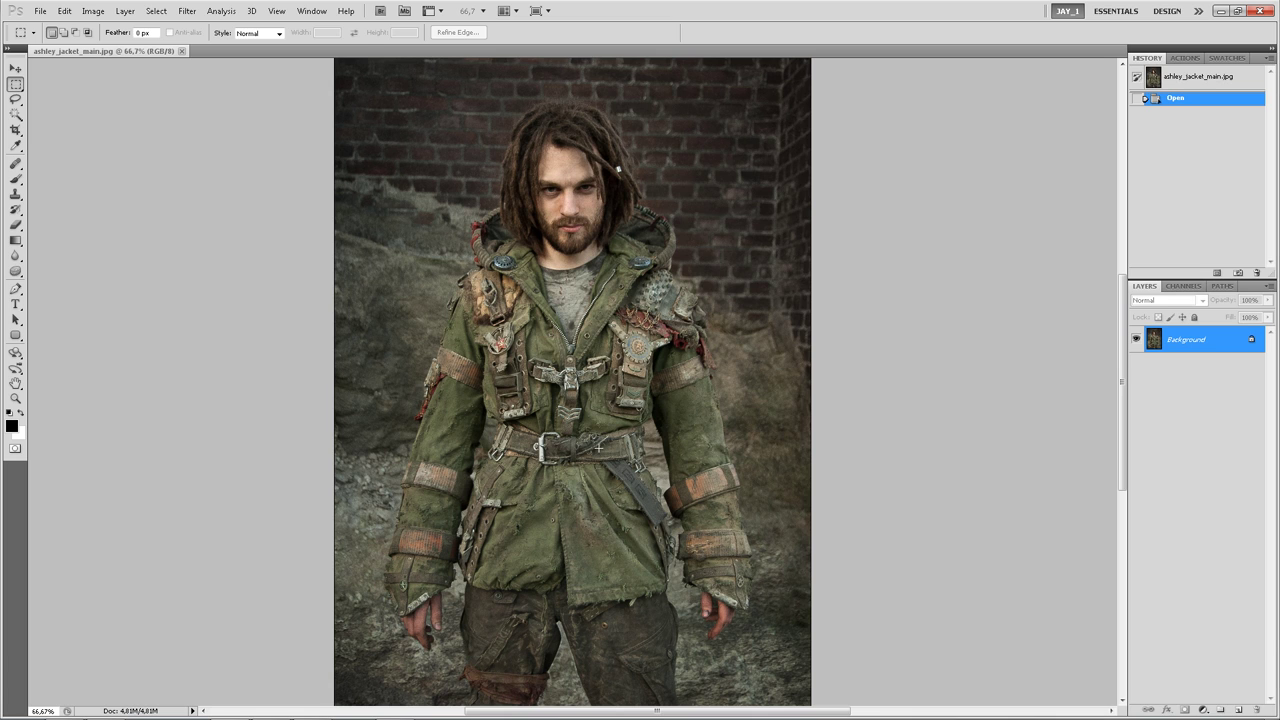
key("ctrl+shift+alt+n")
Step: Activate the Brush tool and set the foreground color to red (#c50000)
key("b")
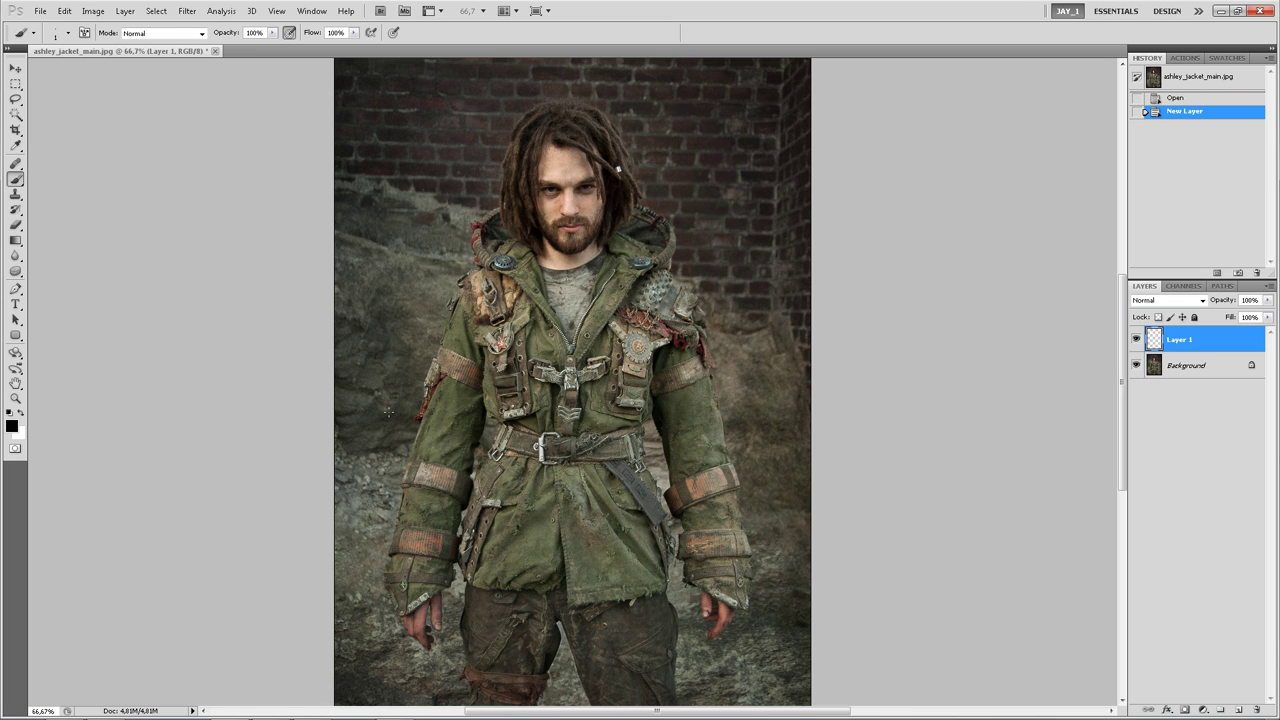
left_click(12, 426)
left_click(912, 346)
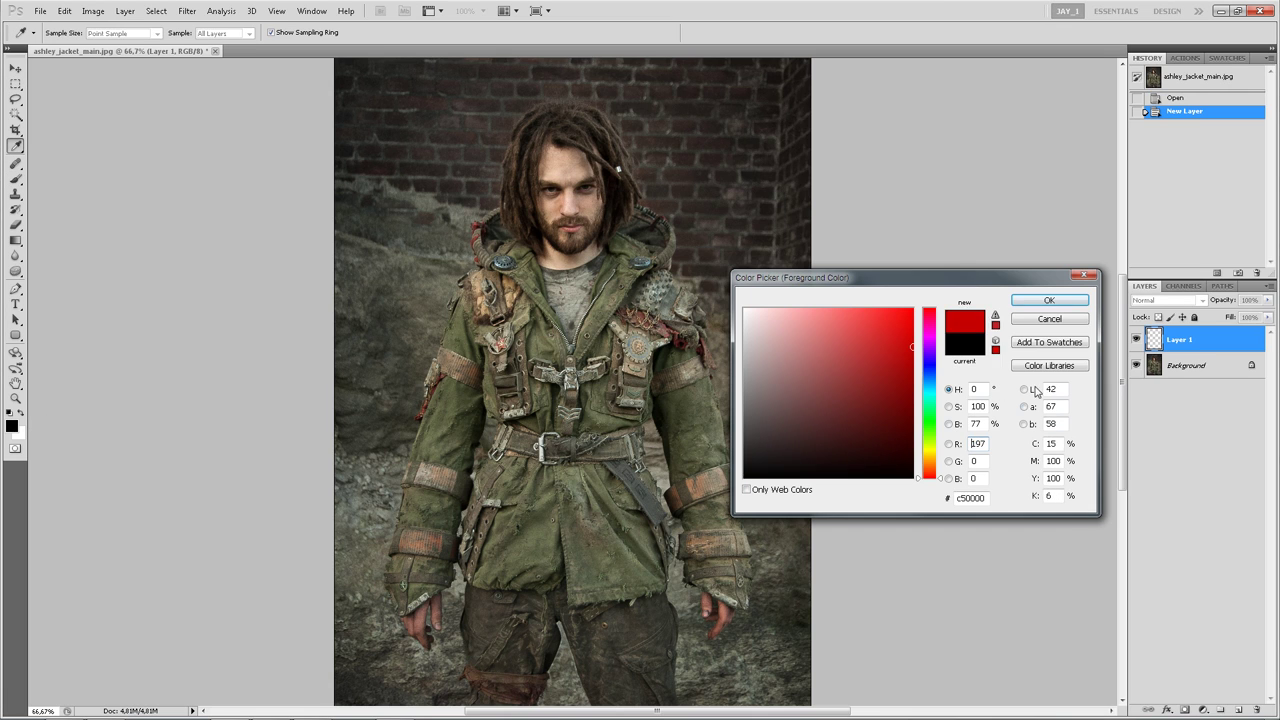
left_click(1049, 299)
Step: Set the brush hardness to 0% and its size to 31 px
right_click(785, 427)
left_click_drag(781, 427, 785, 427)
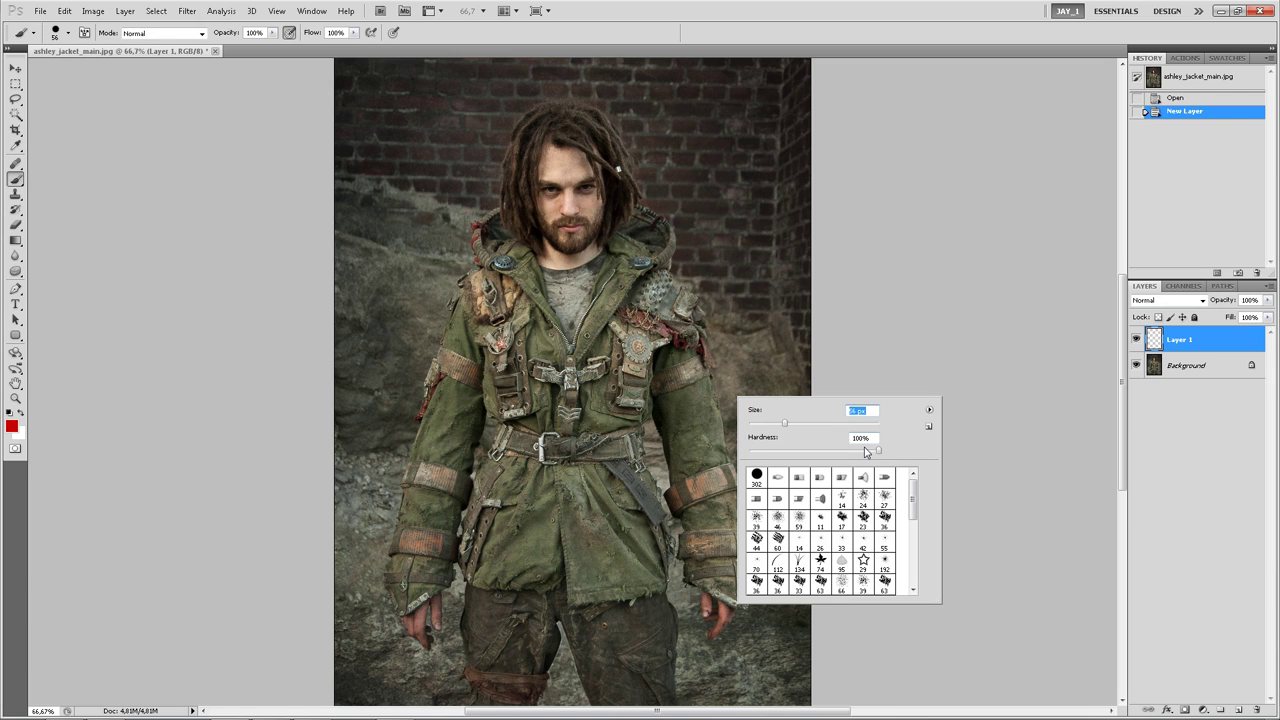
left_click_drag(877, 450, 718, 455)
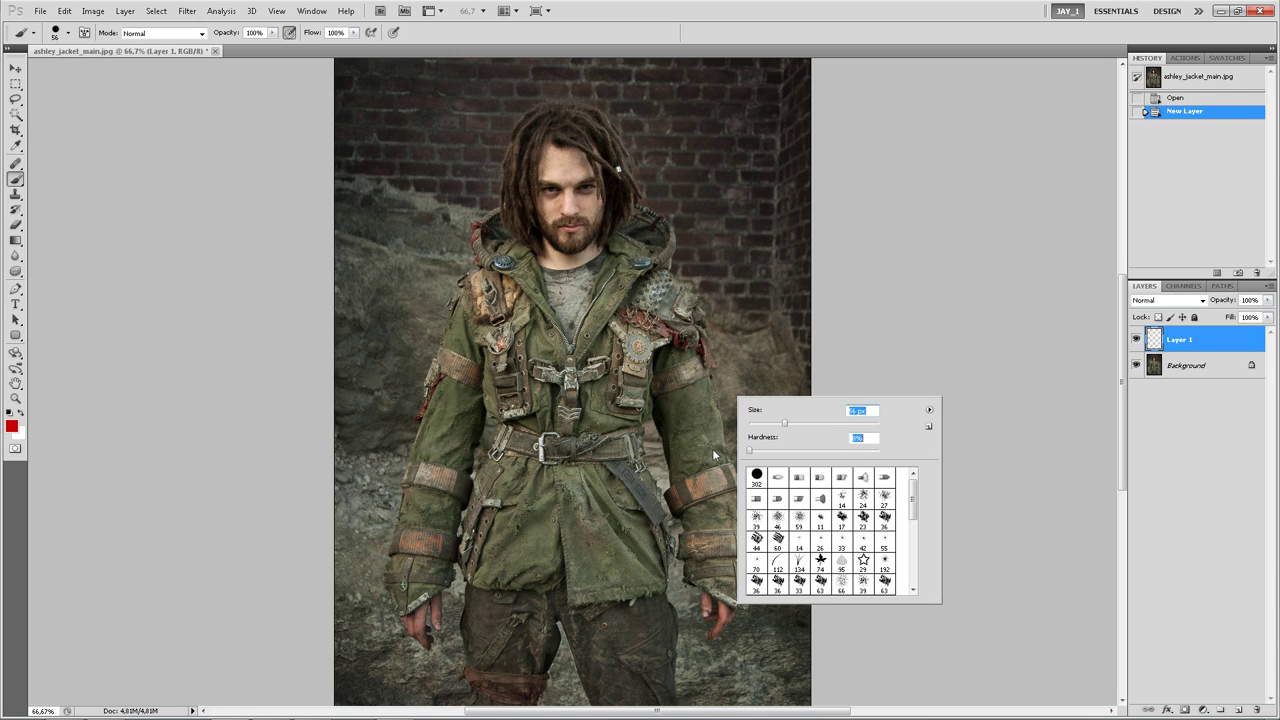
left_click(1160, 347)
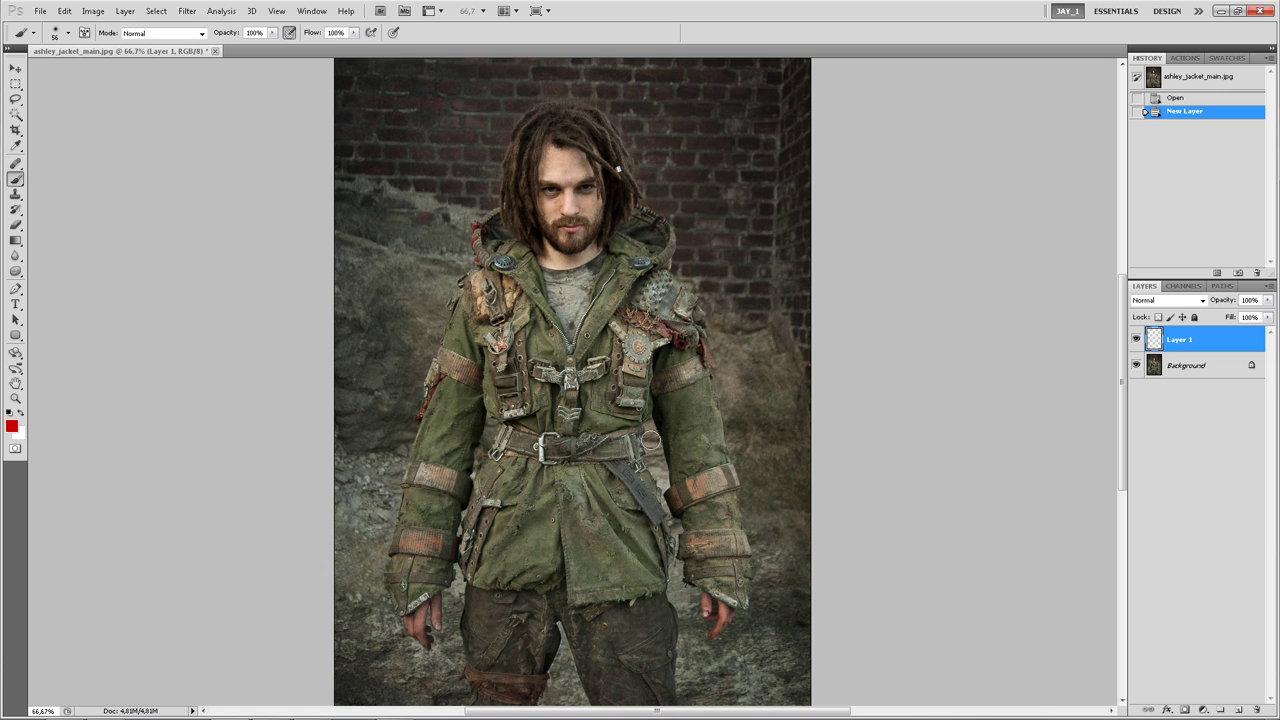
key("ctrl+plus")
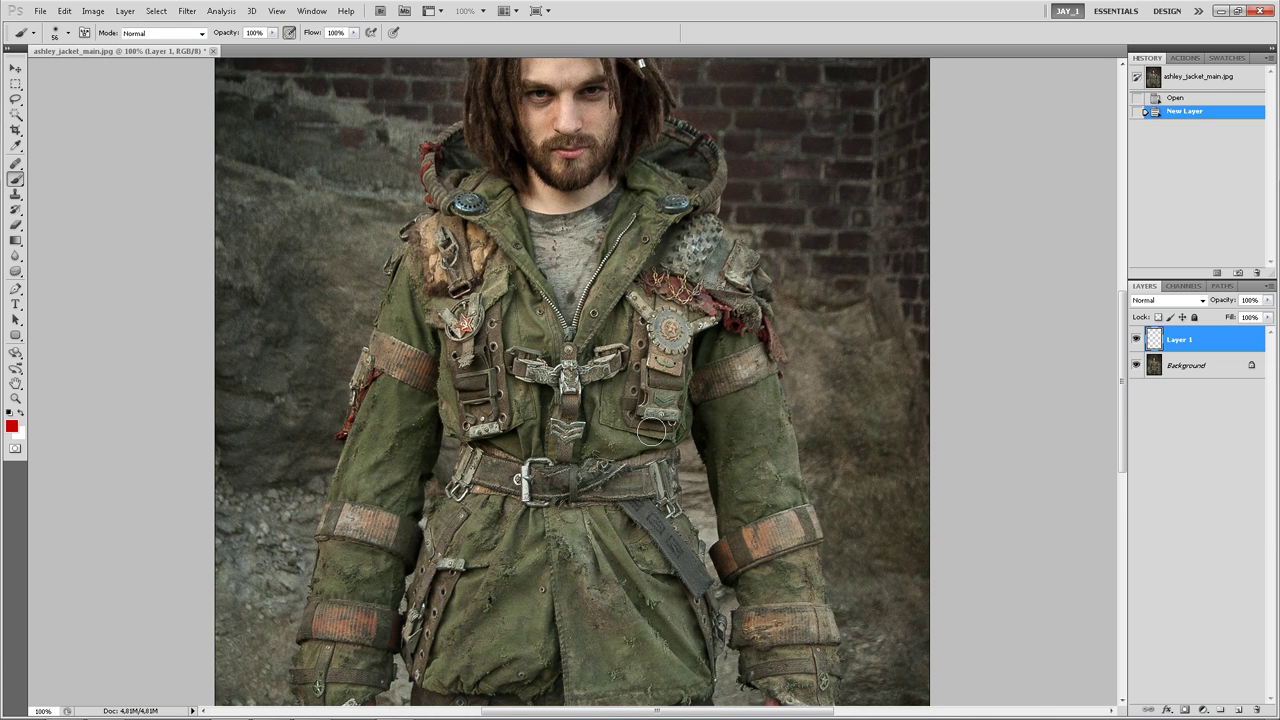
mouse_move(573, 522)
left_mouse_down()
mouse_move(565, 379)
mouse_move(573, 513)
left_mouse_up()
right_click(678, 452)
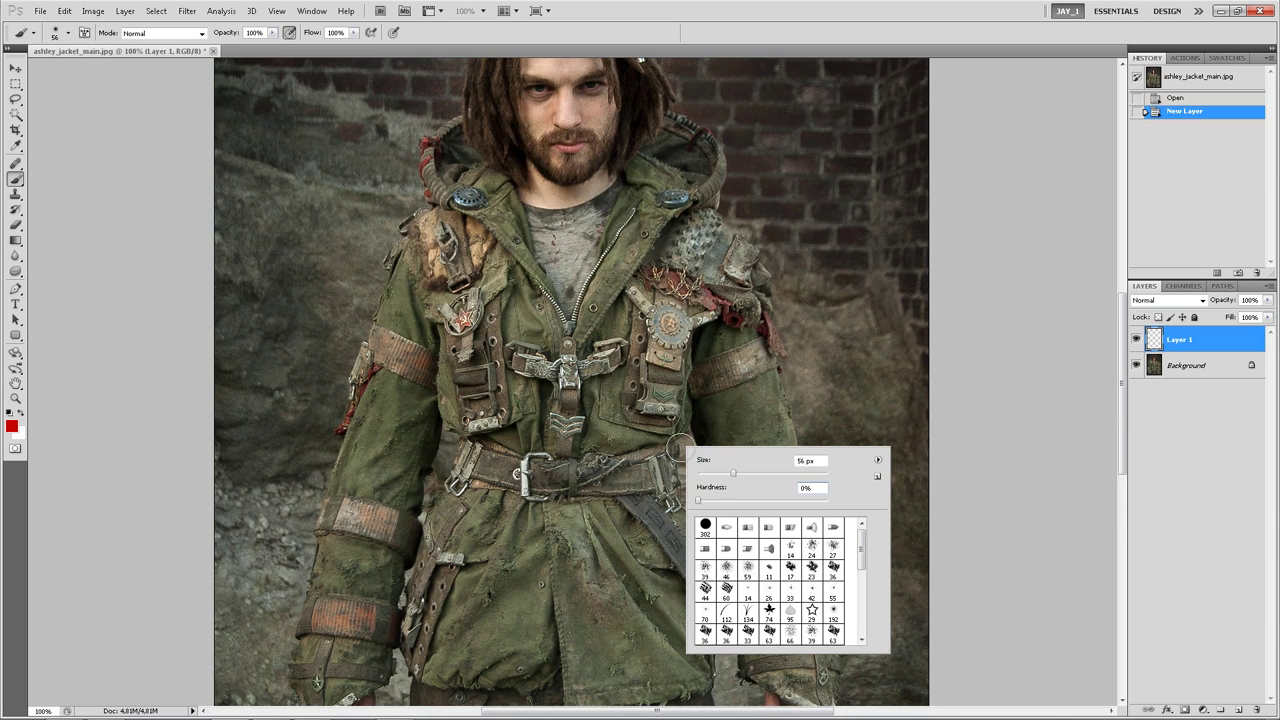
left_click_drag(724, 480, 707, 468)
key("Return")
scroll(621, 554, "down", 2)
scroll(621, 554, "right", 1)
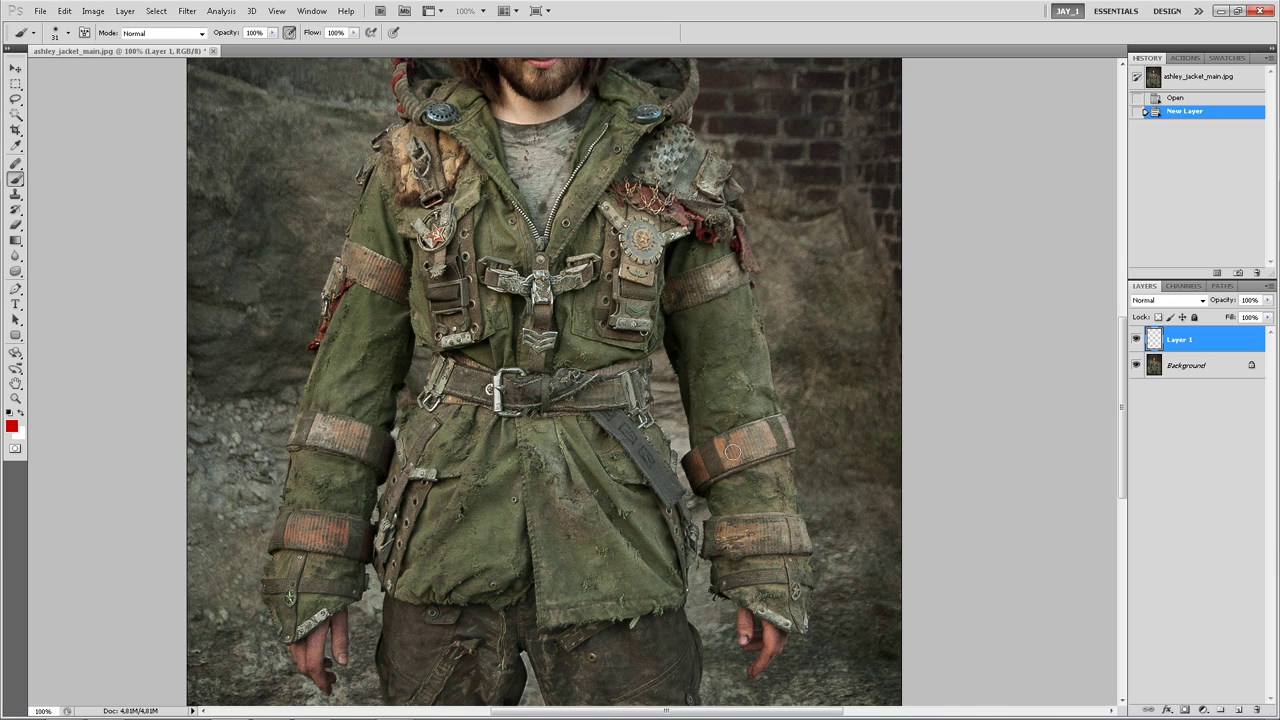
Step: Paint red over the chest pouch below the spiked shoulder pad and set the layer opacity to 61%
left_click(620, 252)
mouse_move(619, 290)
left_mouse_down()
mouse_move(622, 318)
mouse_move(650, 240)
left_mouse_up()
left_click_drag(1228, 306, 1203, 306)
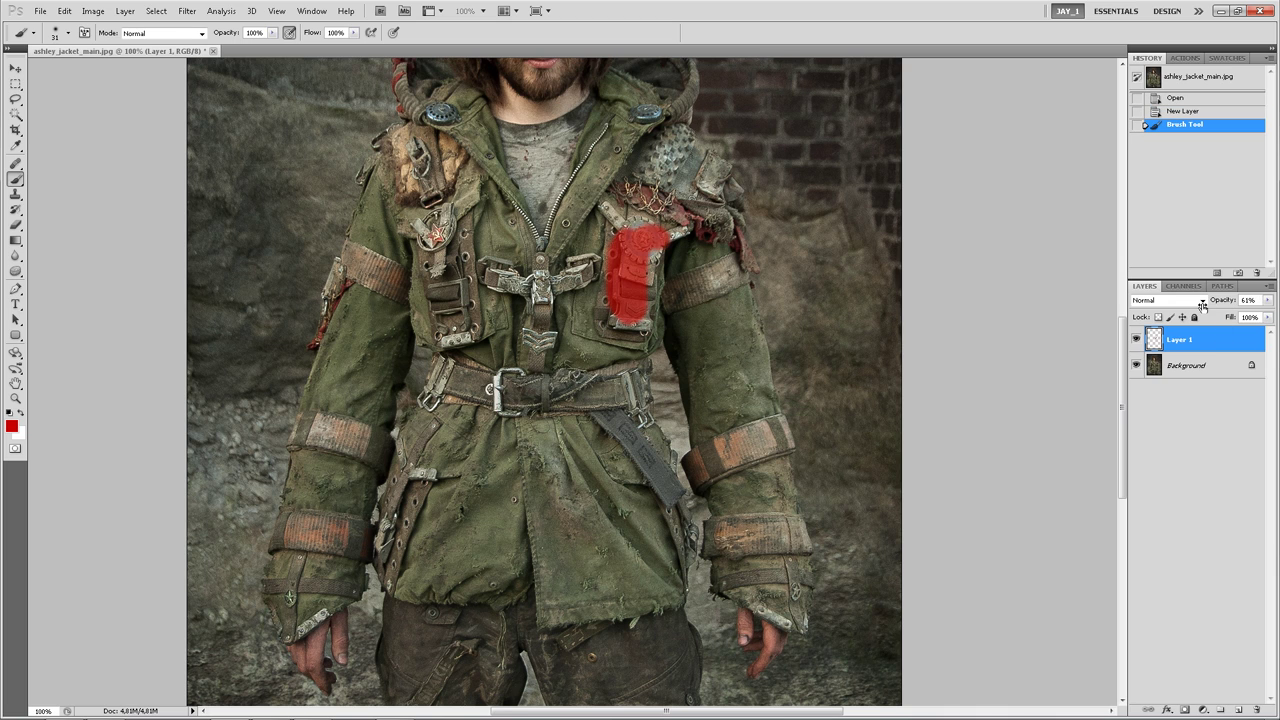
Step: Paint red over the remaining detailed areas: both chest straps, the center buckle, the hip strap and one sleeve cuff
mouse_move(650, 253)
left_mouse_down()
mouse_move(639, 309)
mouse_move(617, 320)
mouse_move(625, 242)
mouse_move(641, 254)
mouse_move(655, 233)
mouse_move(648, 203)
mouse_move(692, 220)
left_mouse_up()
mouse_move(490, 284)
left_mouse_down()
mouse_move(578, 284)
mouse_move(542, 345)
mouse_move(545, 322)
left_mouse_up()
left_click_drag(465, 272, 435, 210)
left_click_drag(450, 292, 462, 340)
left_click_drag(415, 195, 420, 118)
left_click(419, 175)
left_click_drag(392, 528, 386, 552)
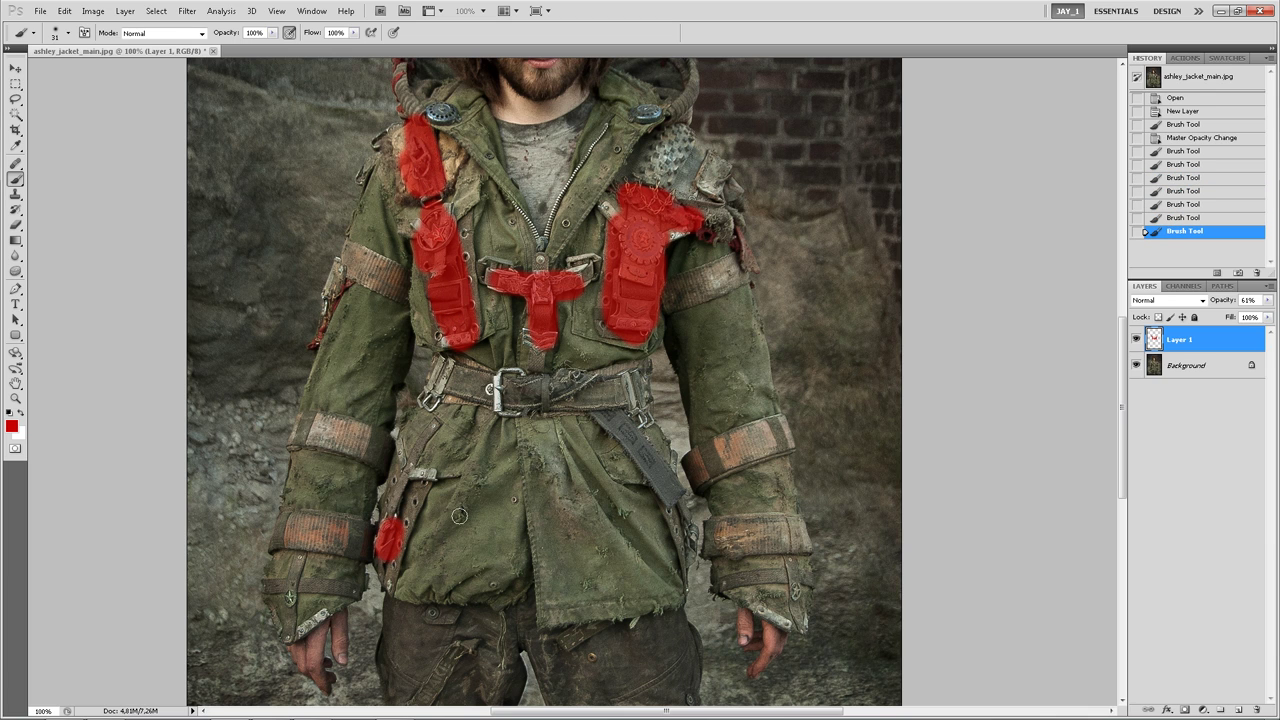
left_click_drag(284, 600, 302, 618)
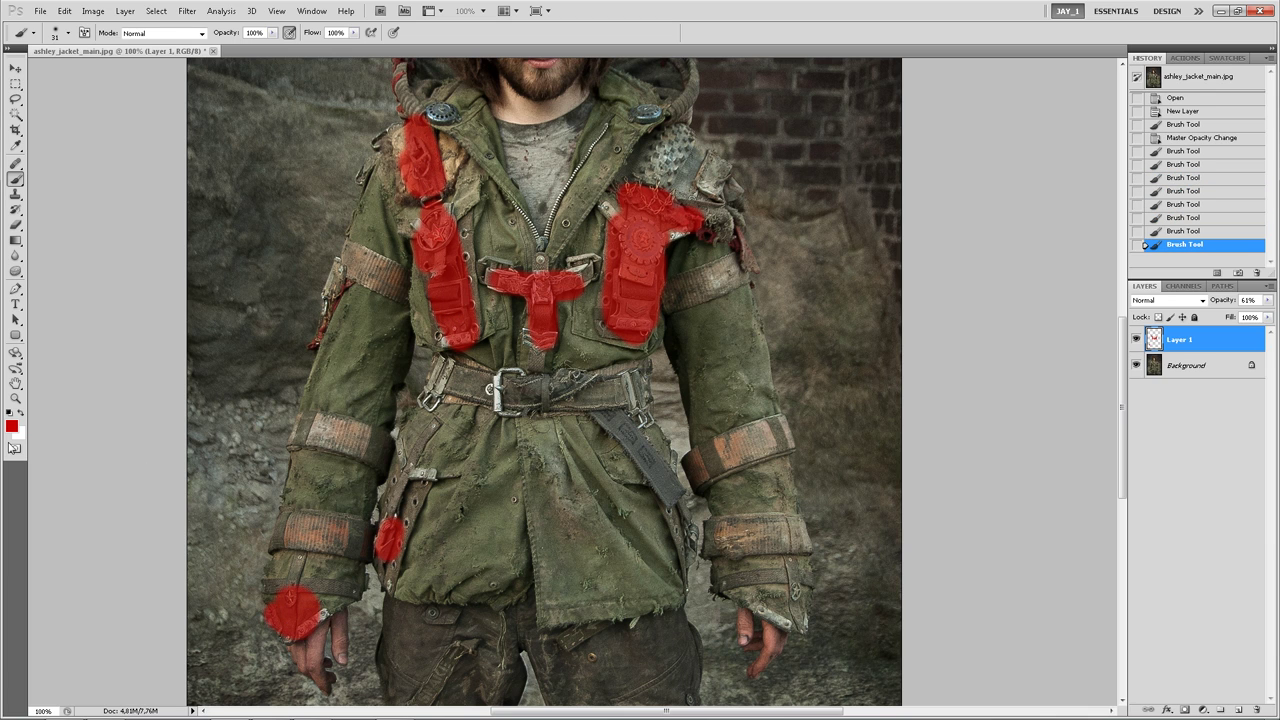
Step: Change the foreground color to cyan and paint over the plain front panel of the jacket below the belt
left_click(11, 426)
left_click(938, 395)
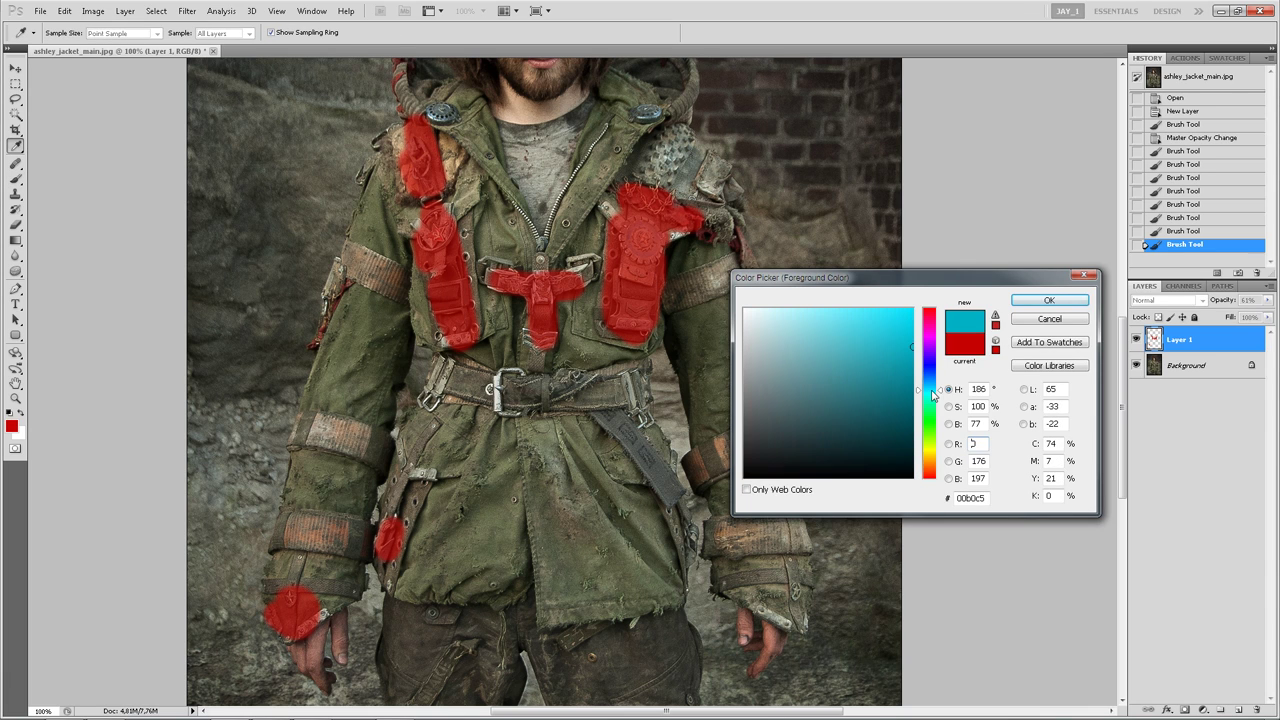
left_click(1030, 300)
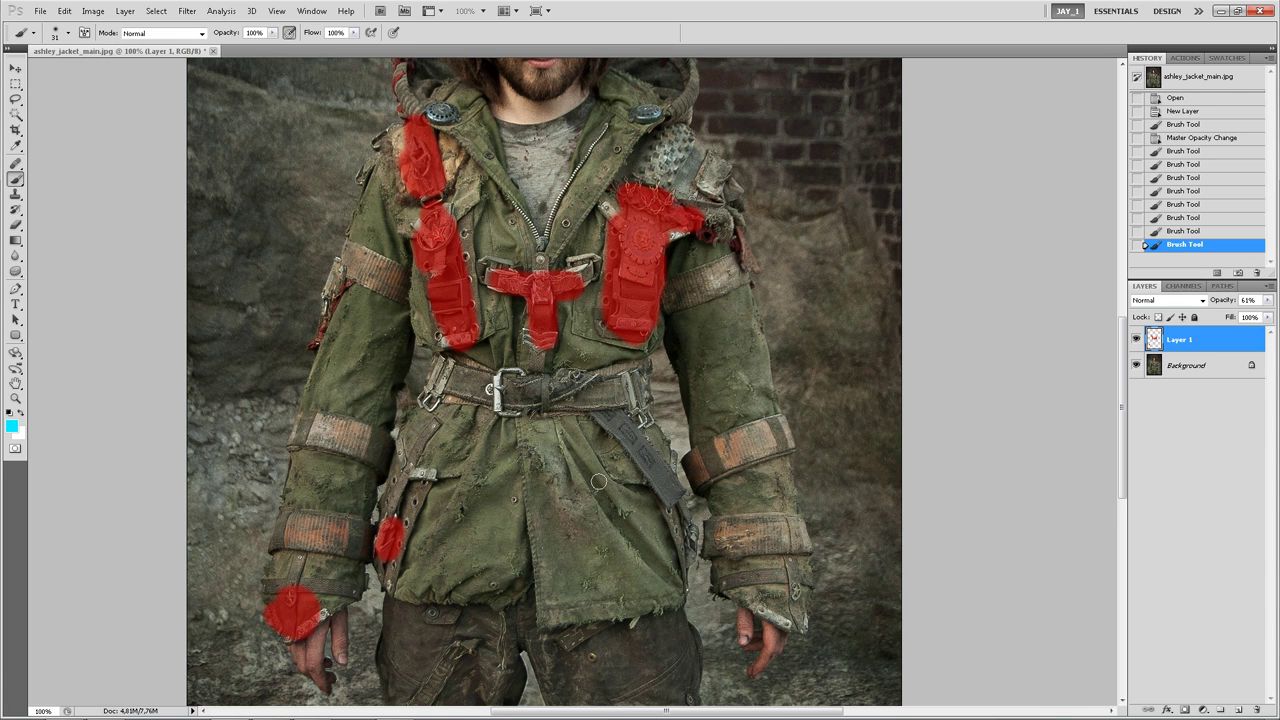
left_click_drag(526, 430, 534, 460)
mouse_move(537, 521)
left_mouse_down()
mouse_move(528, 452)
mouse_move(550, 550)
mouse_move(588, 573)
mouse_move(622, 525)
mouse_move(662, 570)
mouse_move(595, 580)
mouse_move(555, 548)
mouse_move(547, 449)
mouse_move(596, 450)
left_mouse_up()
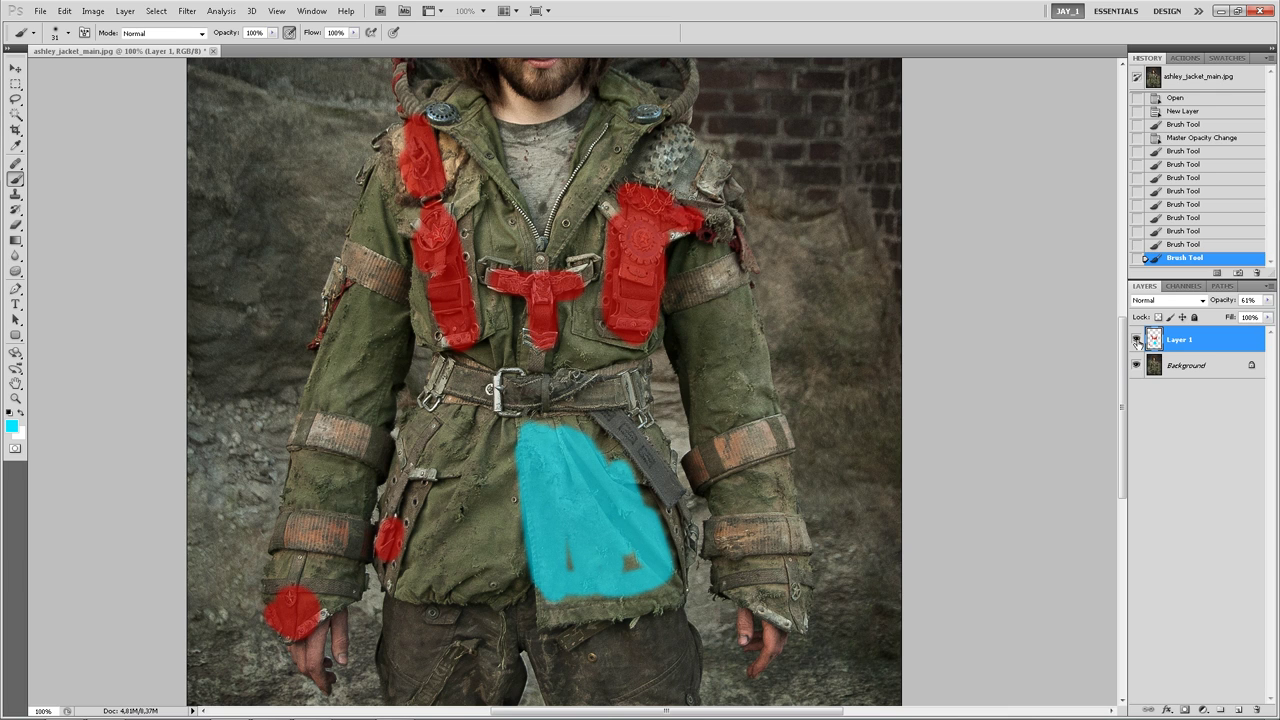
Step: Compare the photo with and without the overlay, paint a cyan patch on the plain sleeve area, and hide Layer 1
left_click(1137, 341)
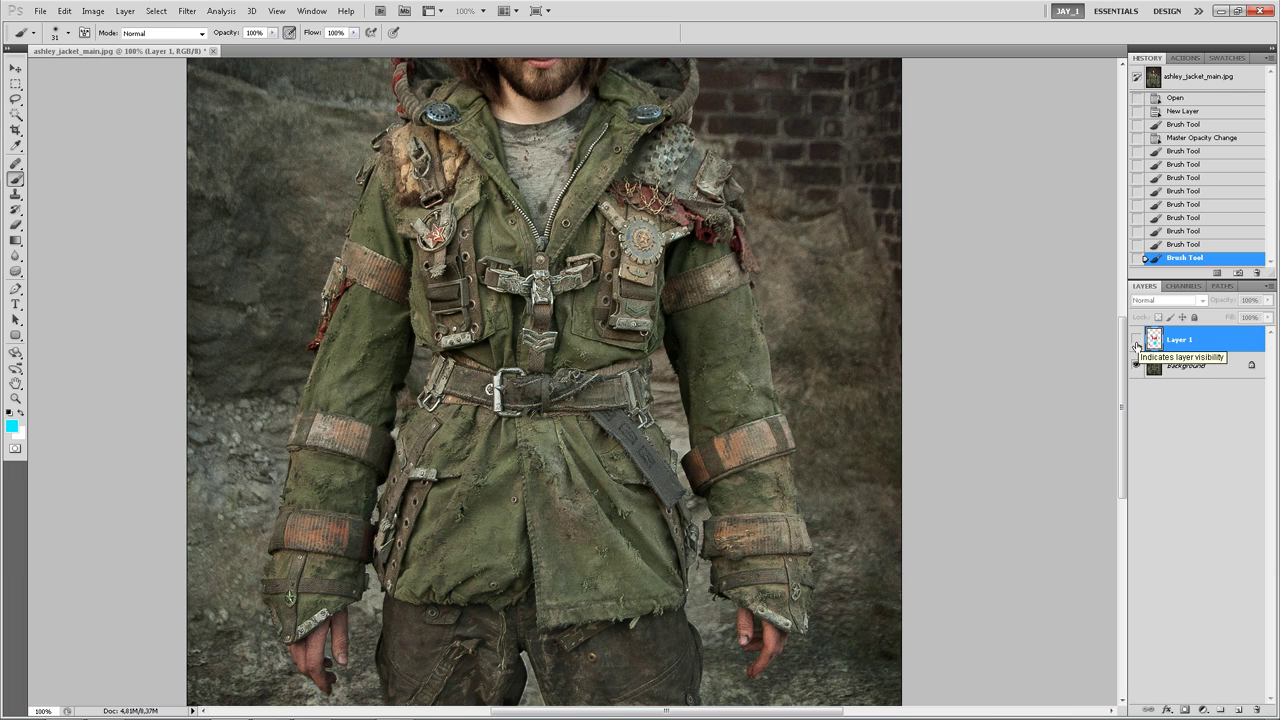
left_click(1137, 345)
mouse_move(688, 335)
left_mouse_down()
mouse_move(700, 410)
mouse_move(725, 394)
mouse_move(735, 340)
left_mouse_up()
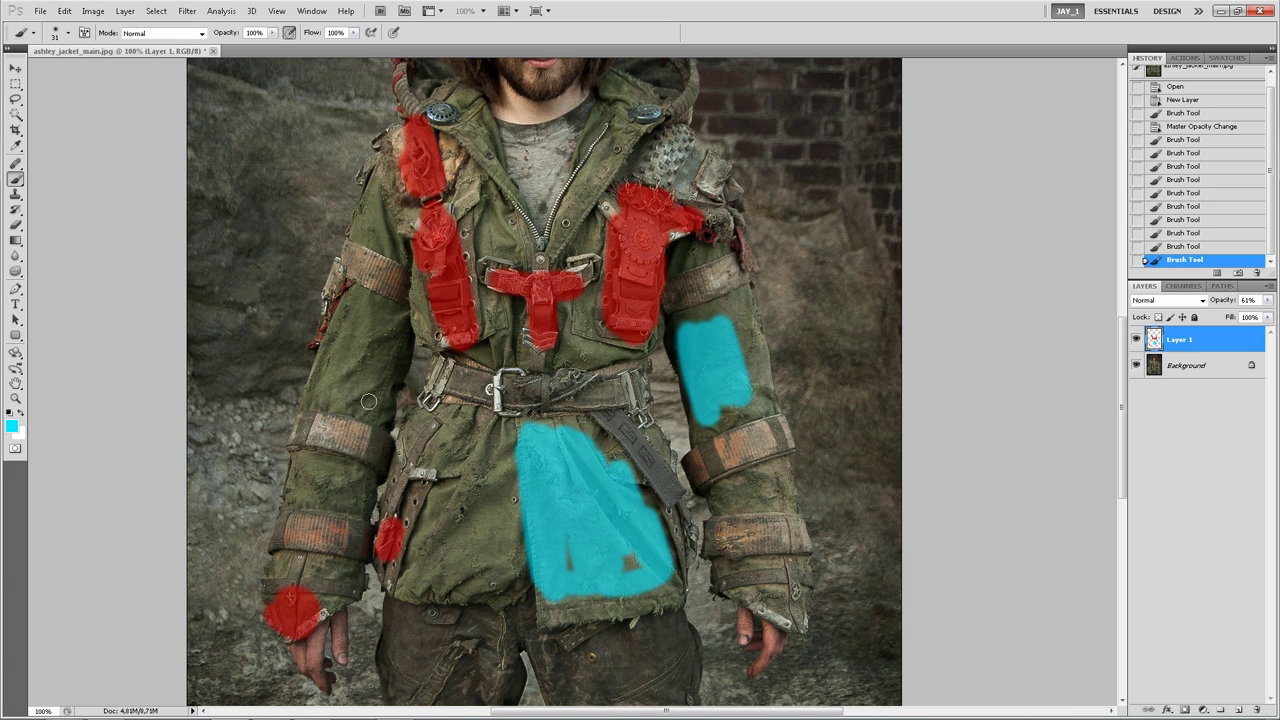
left_click(1136, 339)
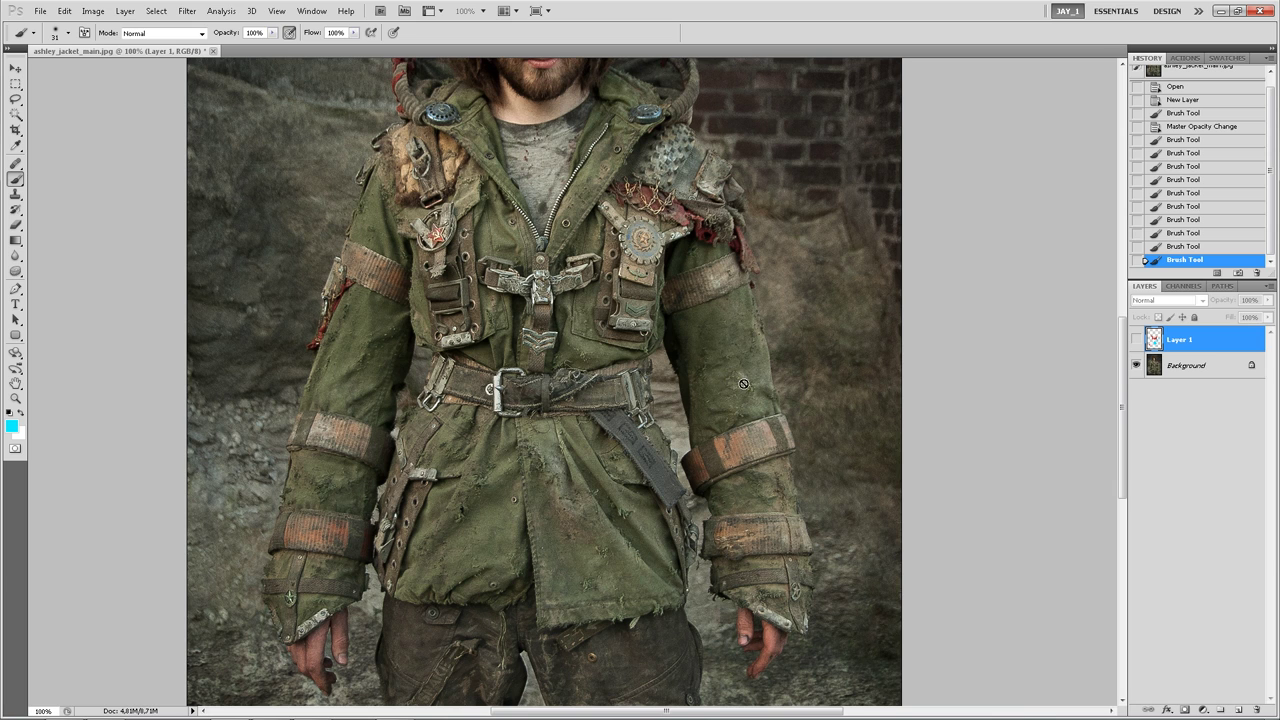
scroll(743, 384, "up", 2)
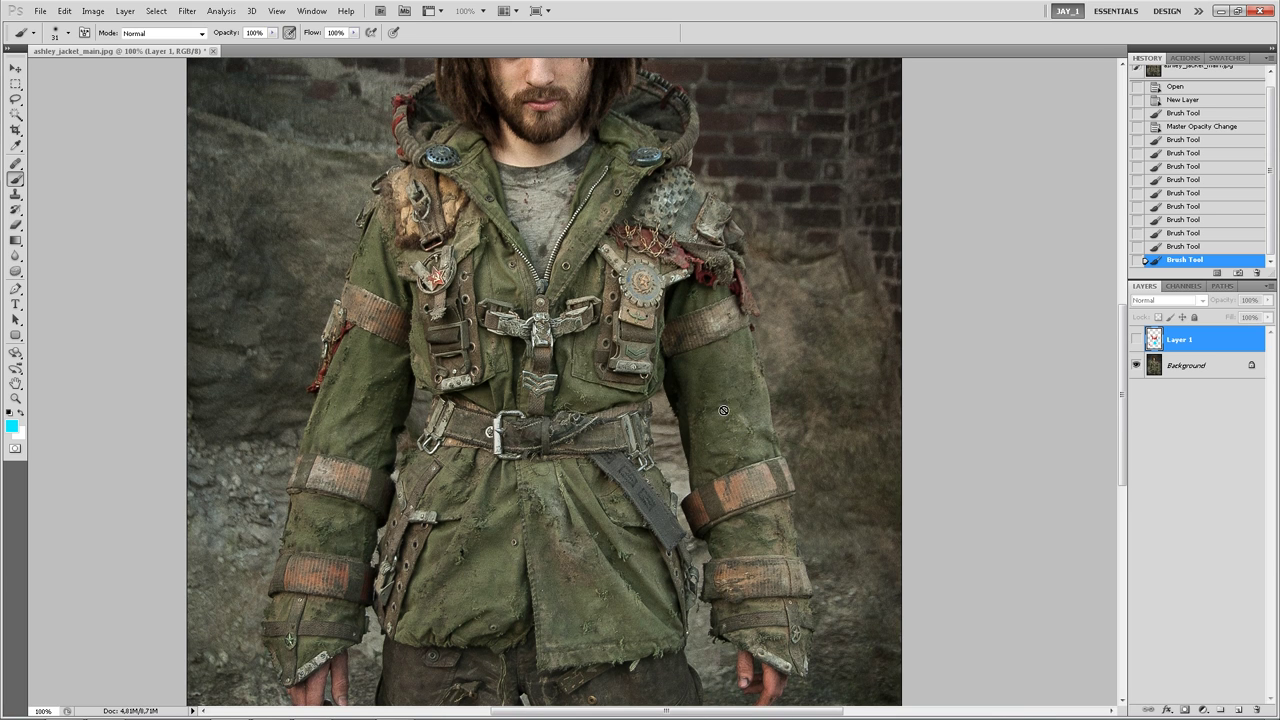
scroll(736, 448, "up", 2)
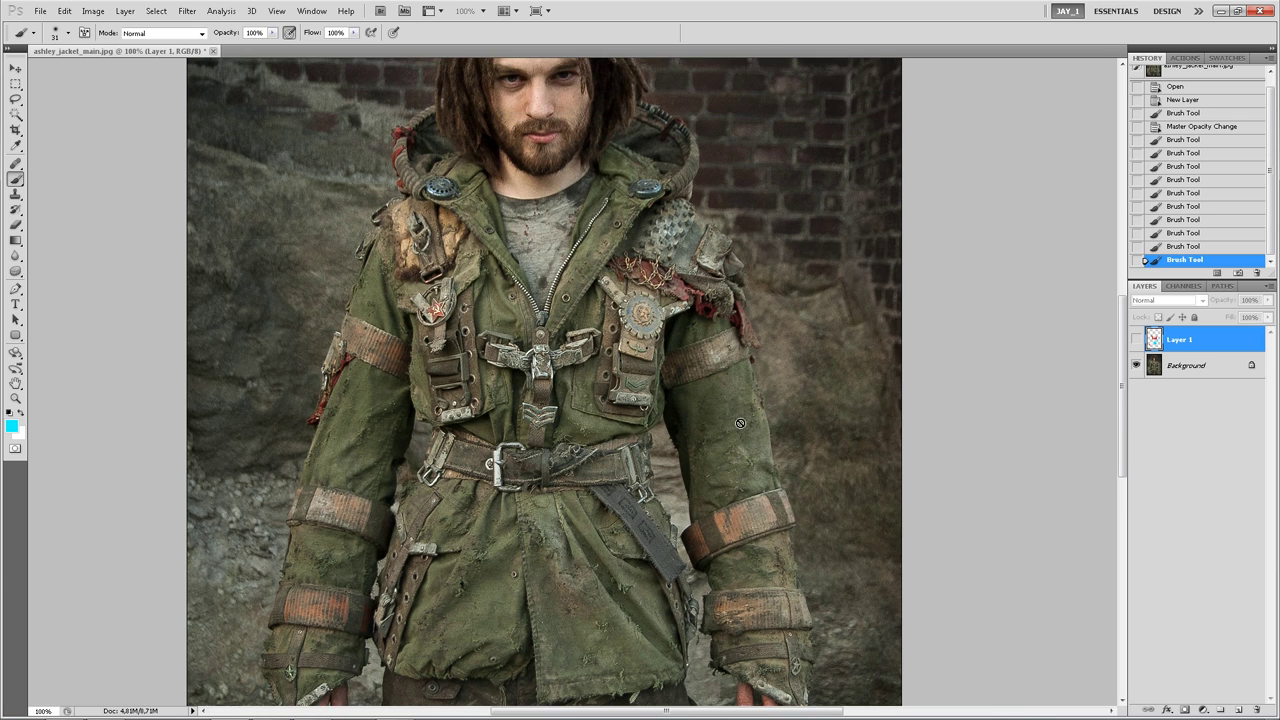
scroll(713, 405, "up", 2)
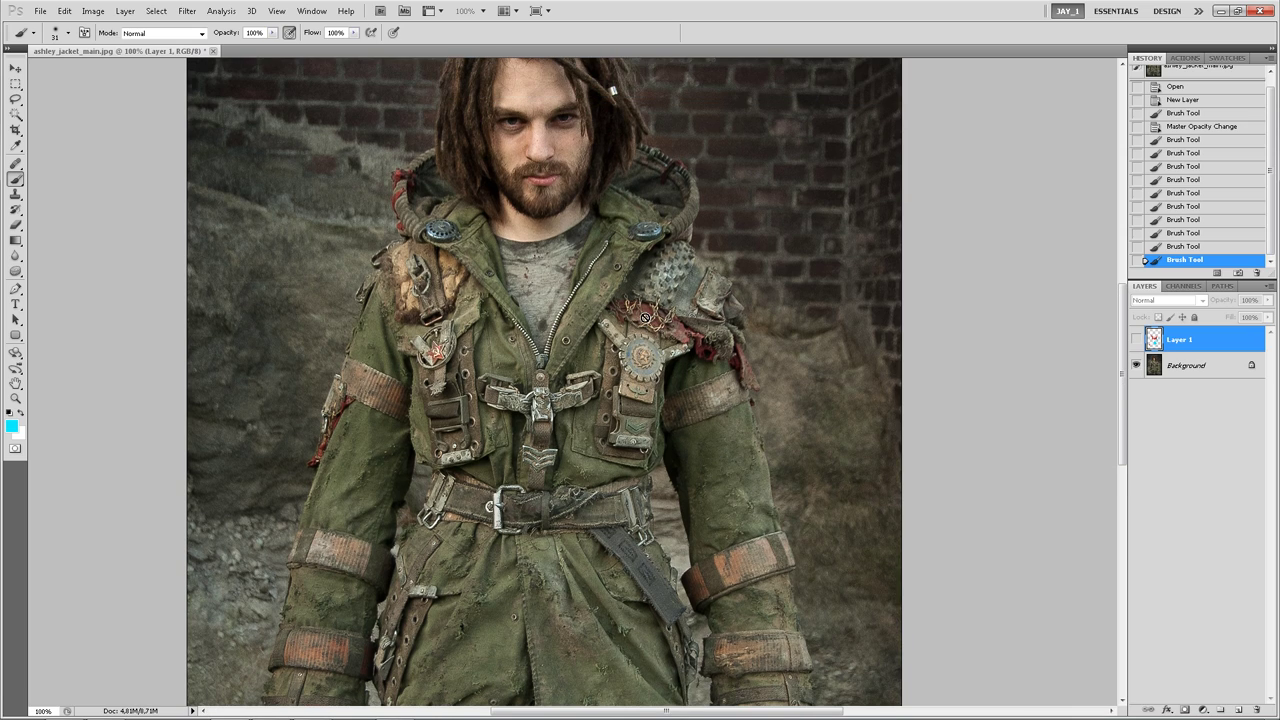
Step: Switch to Bridge and open ashley_jacket_side_full.jpg in Photoshop for a closer view of the hood
key("alt+Tab")
double_click(697, 340)
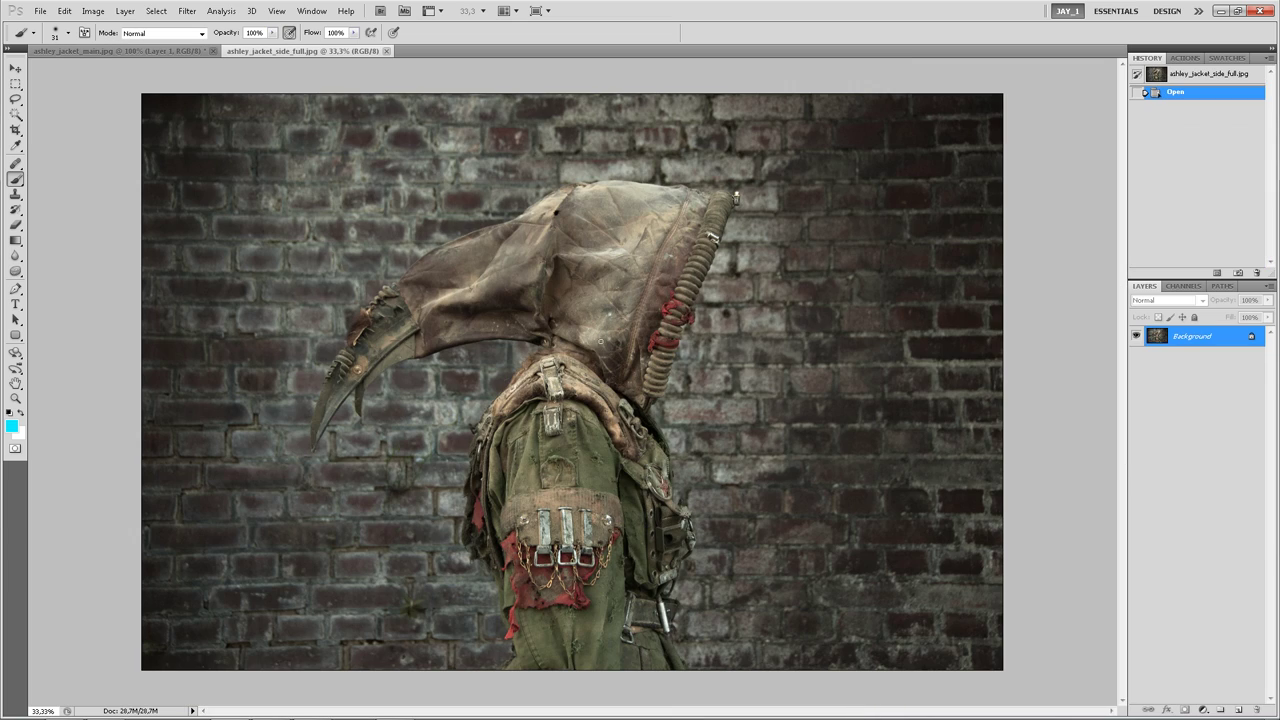
key("ctrl+plus")
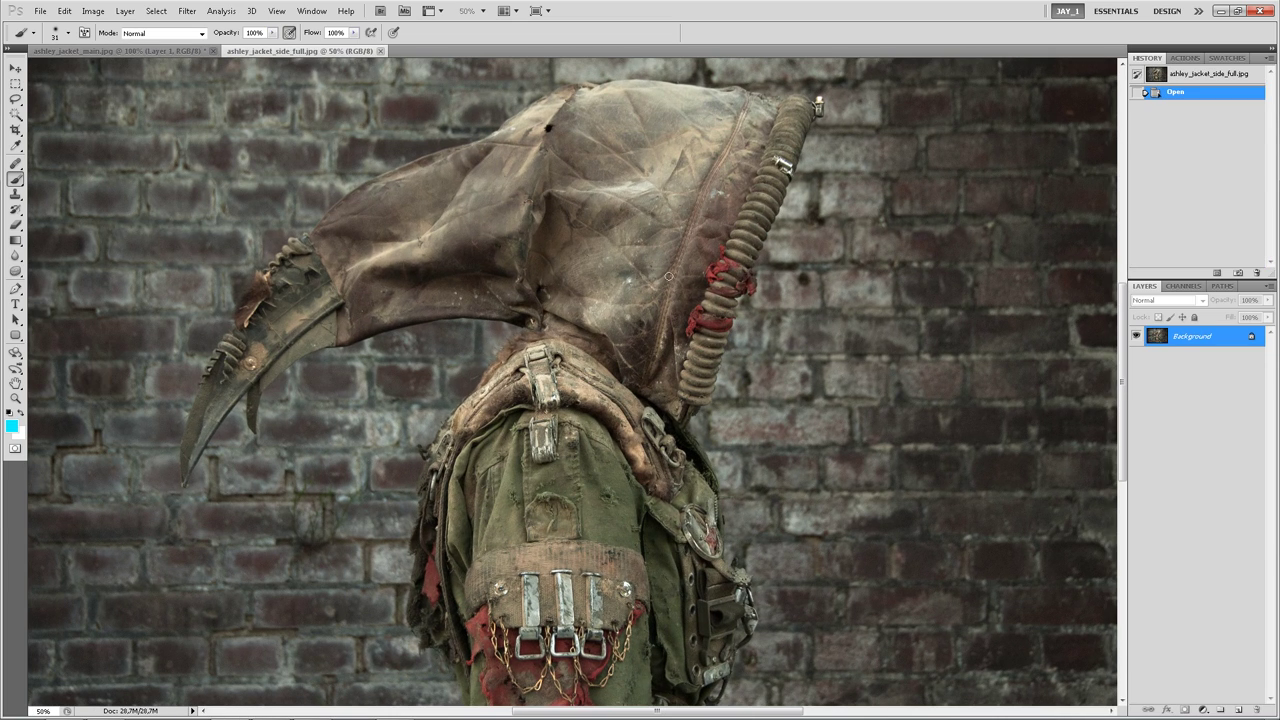
left_click_drag(737, 378, 730, 427)
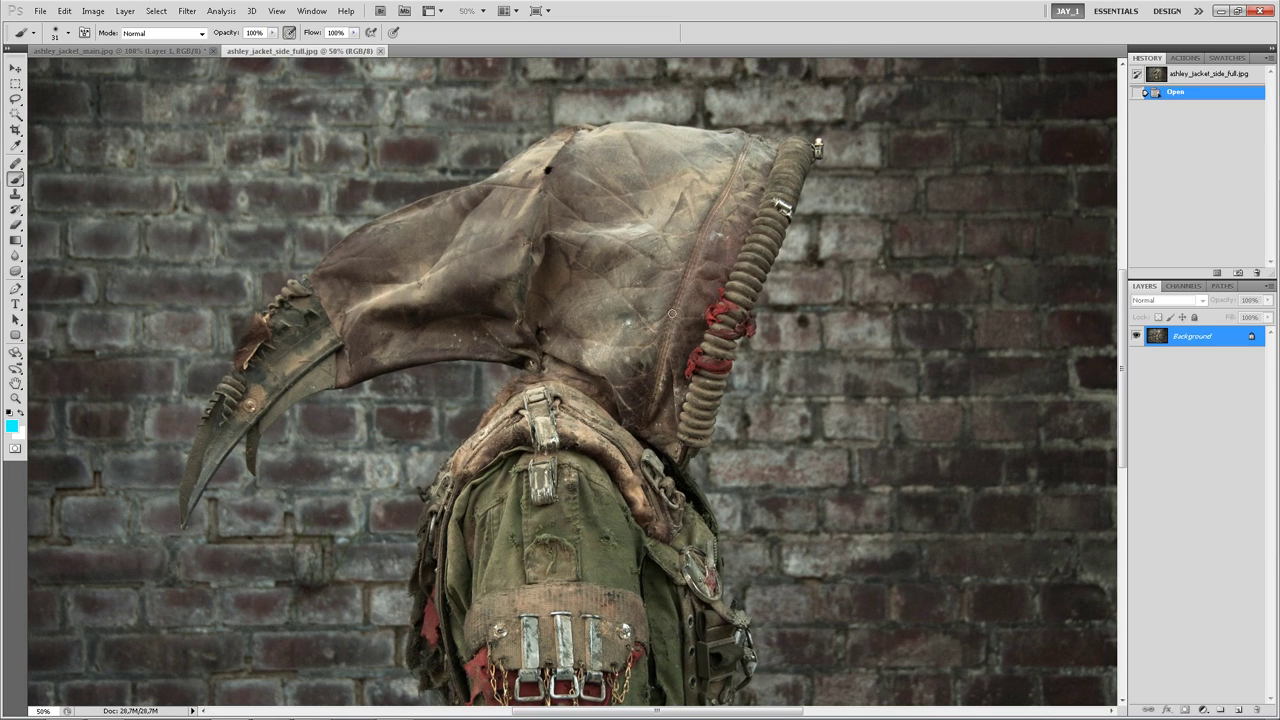
Step: Circle the plain leather area of the hood with a cyan brush stroke, and undo the stroke
mouse_move(628, 138)
left_mouse_down()
mouse_move(386, 251)
mouse_move(389, 357)
mouse_move(648, 383)
mouse_move(755, 228)
mouse_move(626, 140)
left_mouse_up()
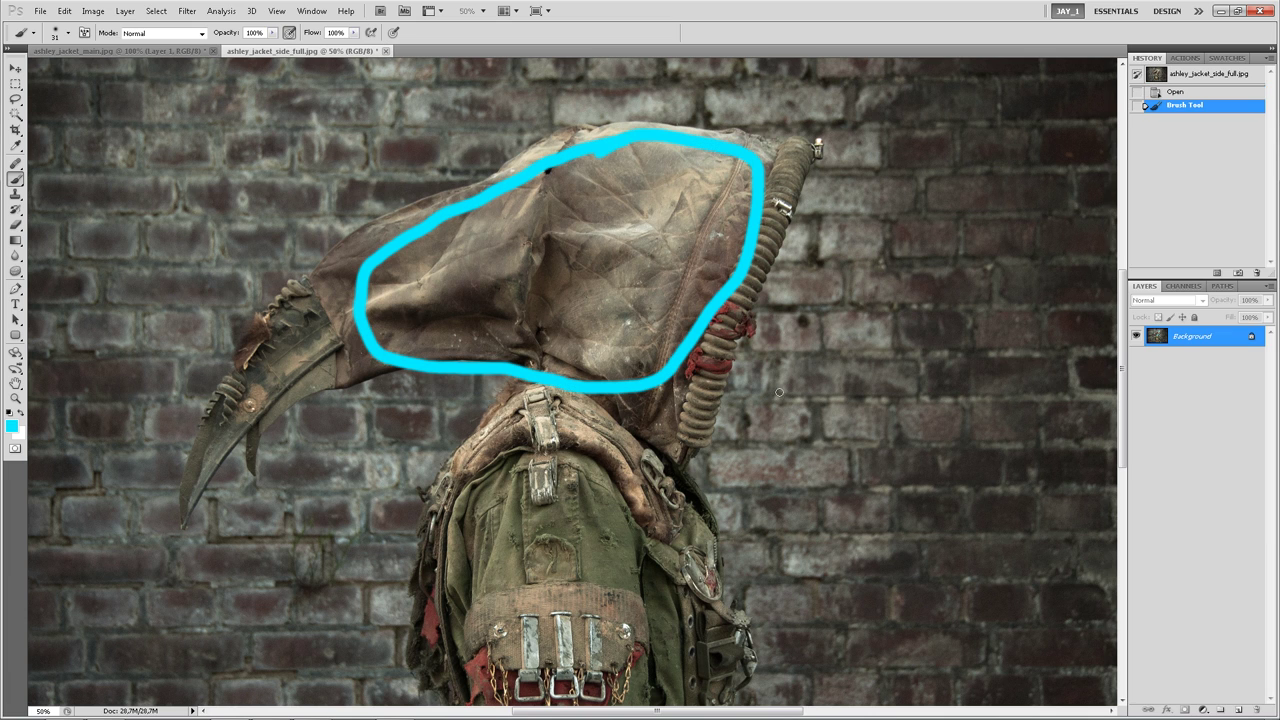
key("ctrl+z")
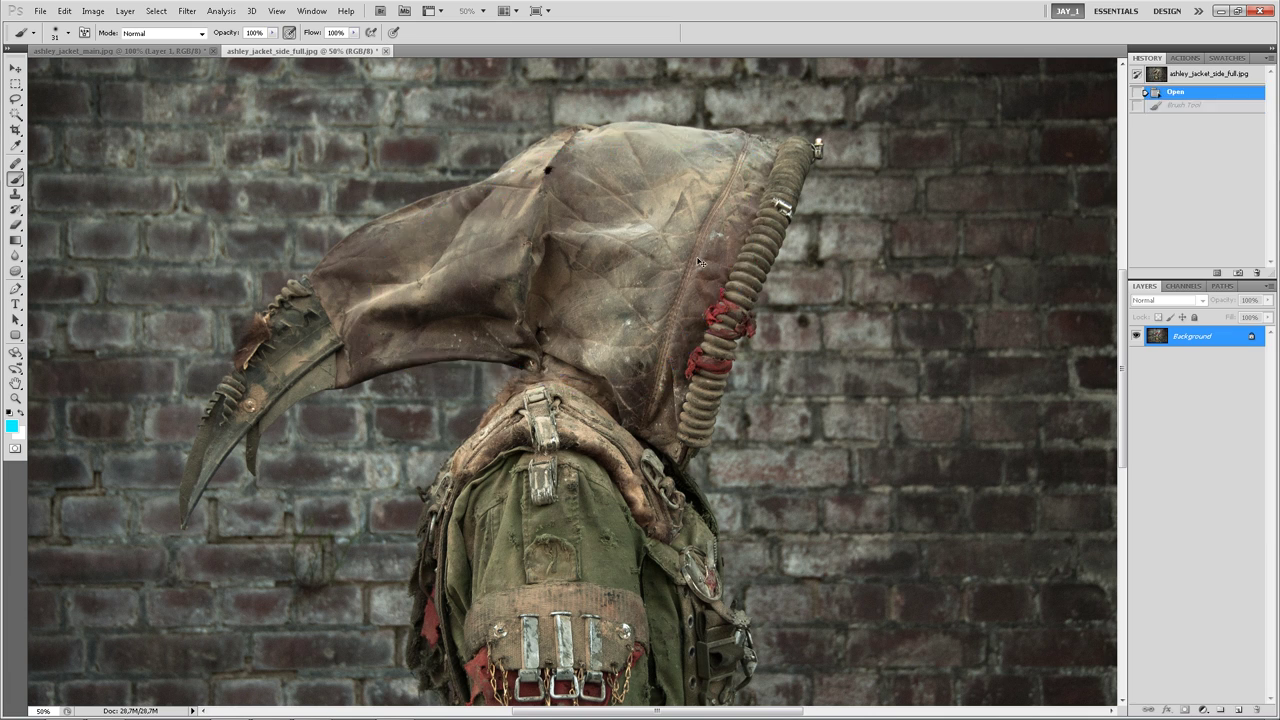
Step: Set the foreground color to red (#ff2400) and try a brush stroke along the ribbed hose on the hood's edge
left_click(12, 427)
left_click_drag(937, 462, 937, 474)
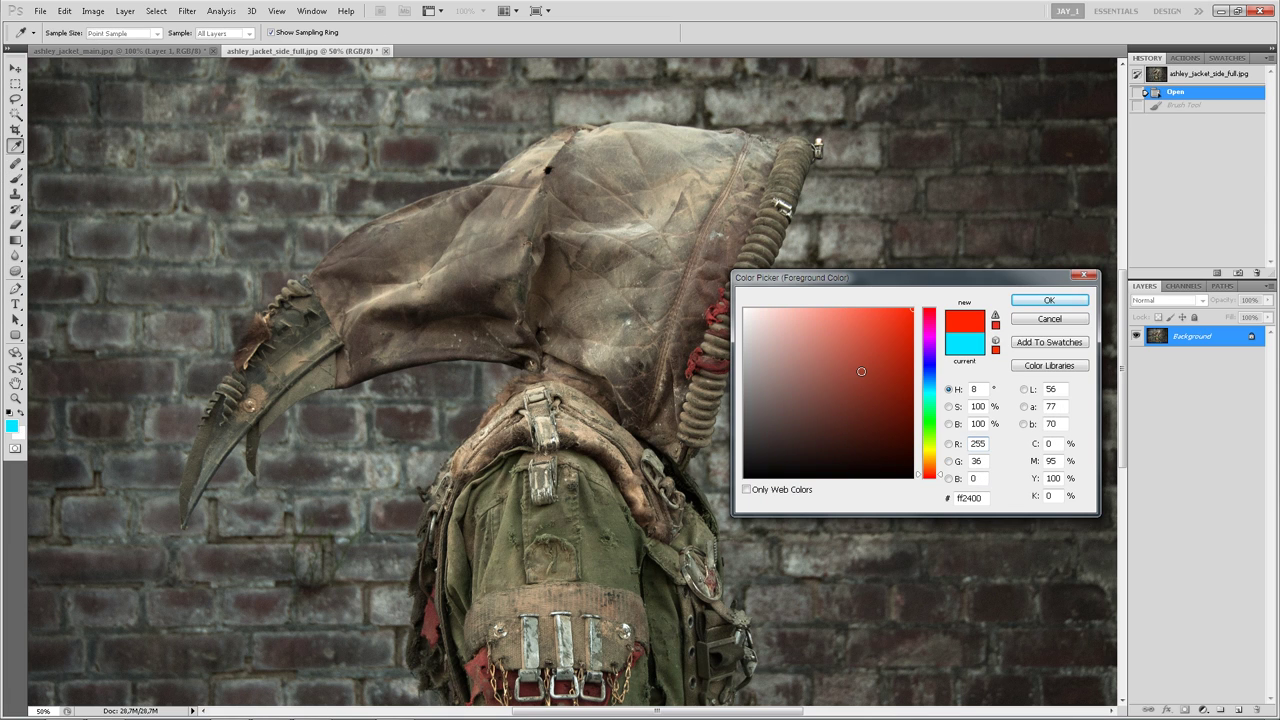
left_click(1049, 300)
mouse_move(798, 157)
left_mouse_down()
mouse_move(703, 380)
mouse_move(699, 436)
left_mouse_up()
key("ctrl+z")
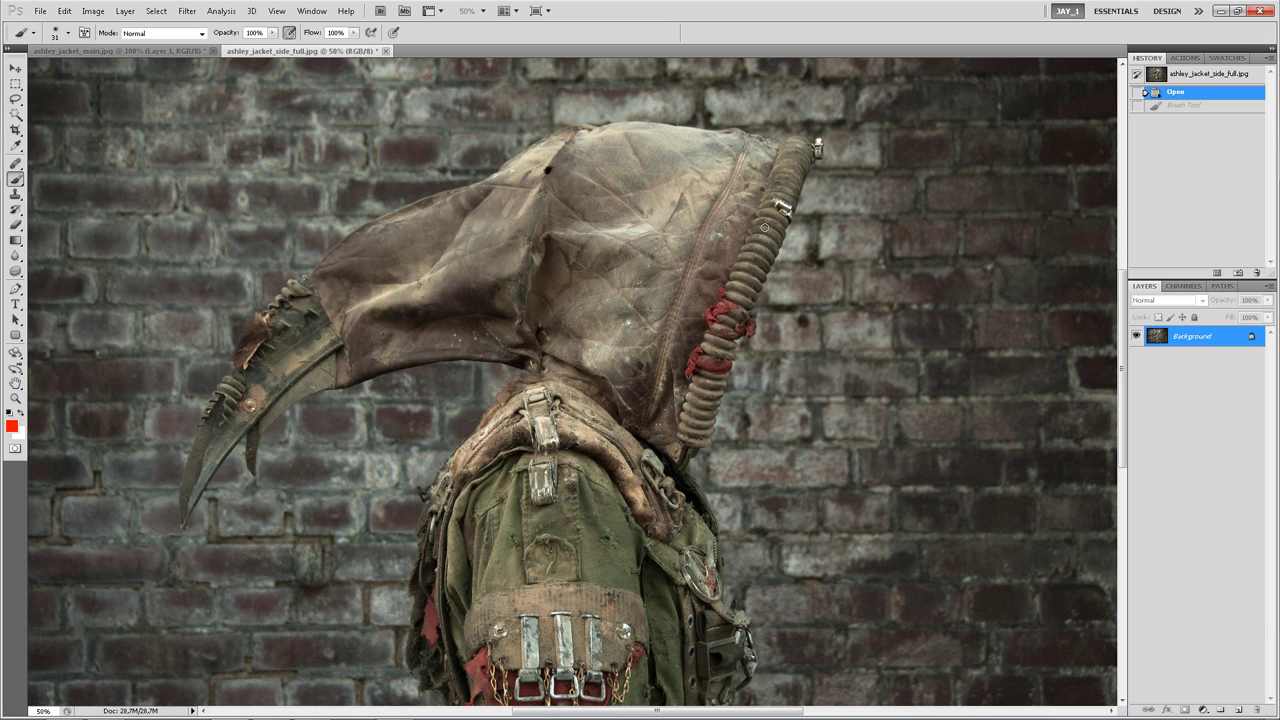
Step: Dab red brush marks one by one over the ribs of the hood's hose, and revert them in the history
left_click(772, 231)
left_click(765, 243)
left_click(757, 259)
left_click(750, 274)
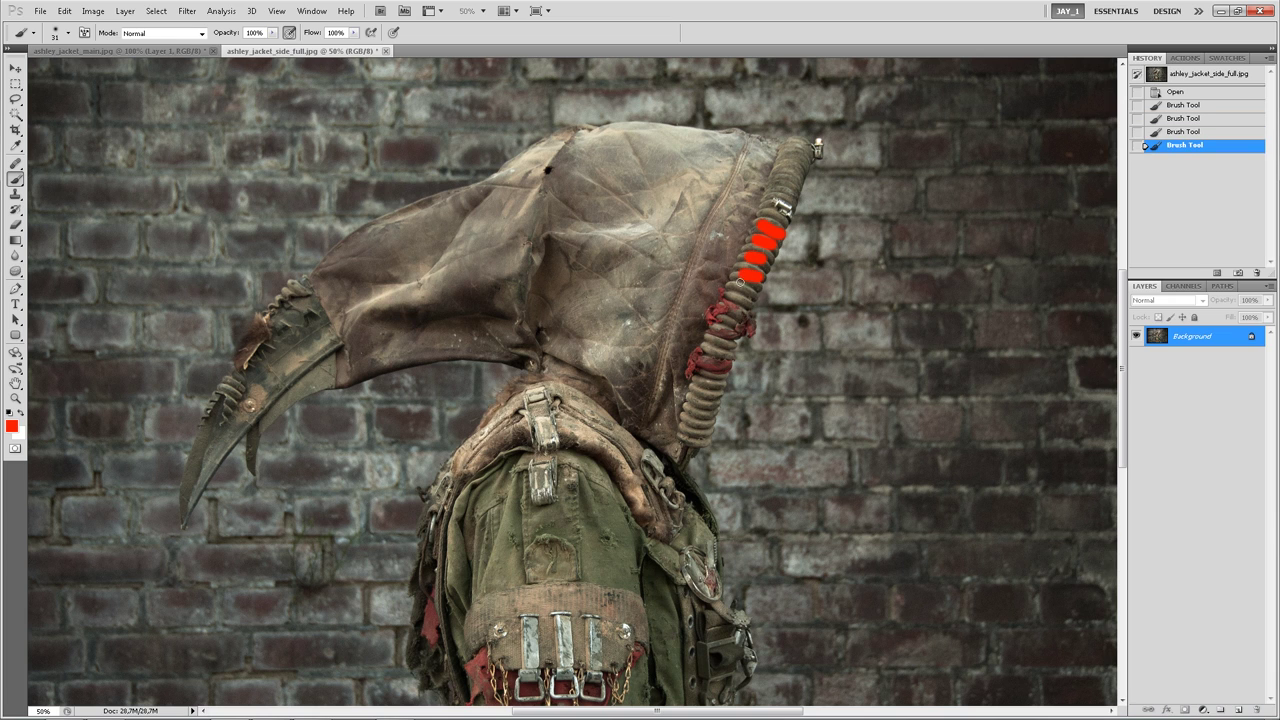
left_click(745, 289)
left_click(743, 304)
left_click(714, 350)
left_click(713, 373)
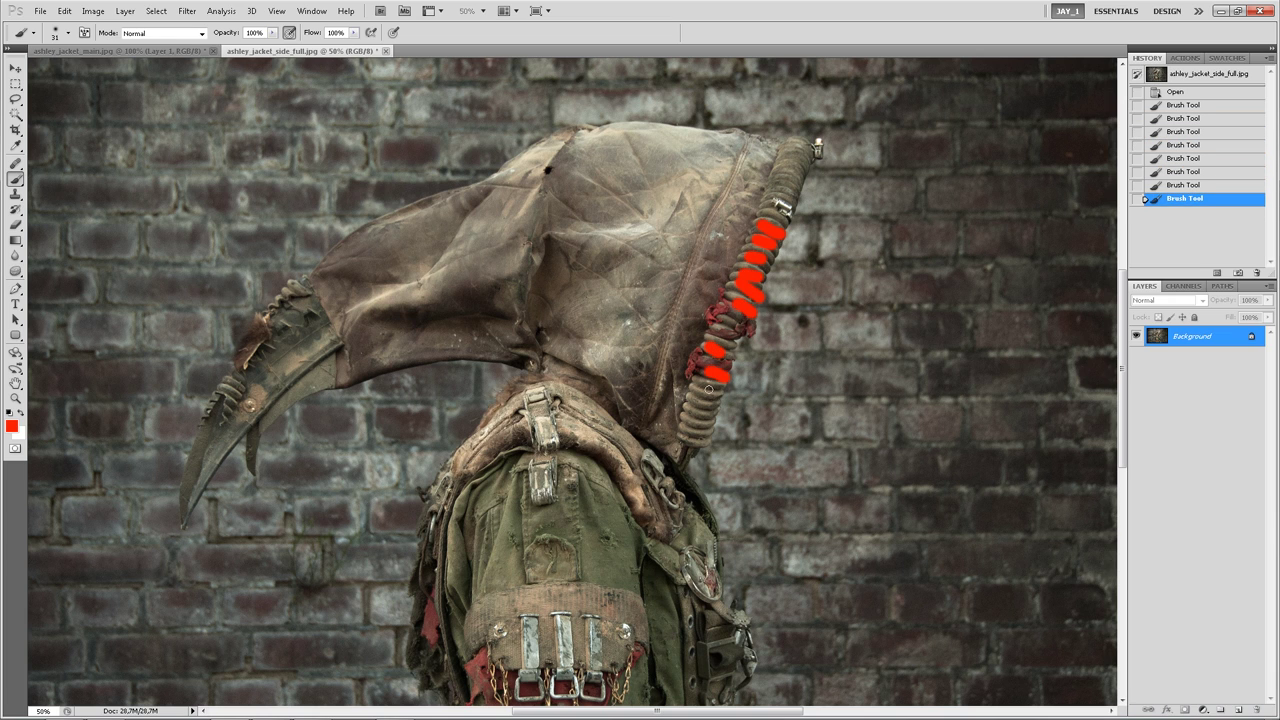
left_click(713, 395)
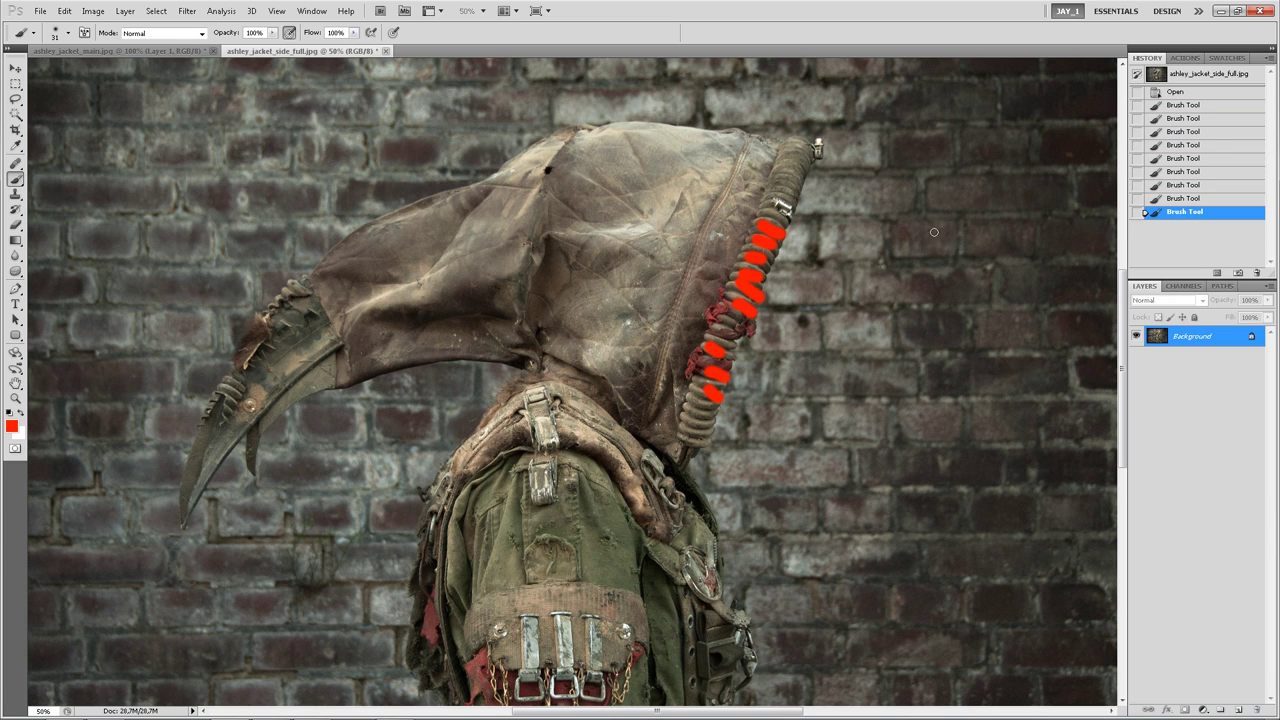
left_click(1177, 92)
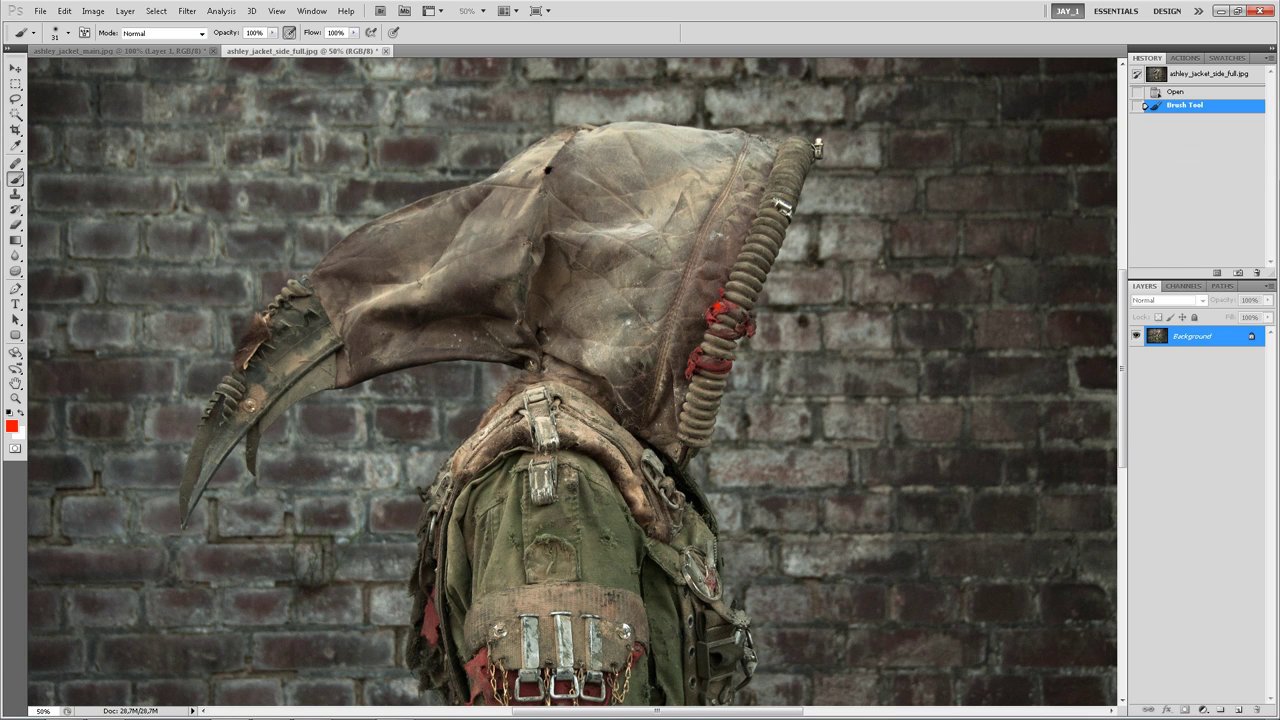
Step: Scribble red over the buckles on the sleeve and outline the plain lower sleeve in light blue
scroll(620, 478, "down", 4)
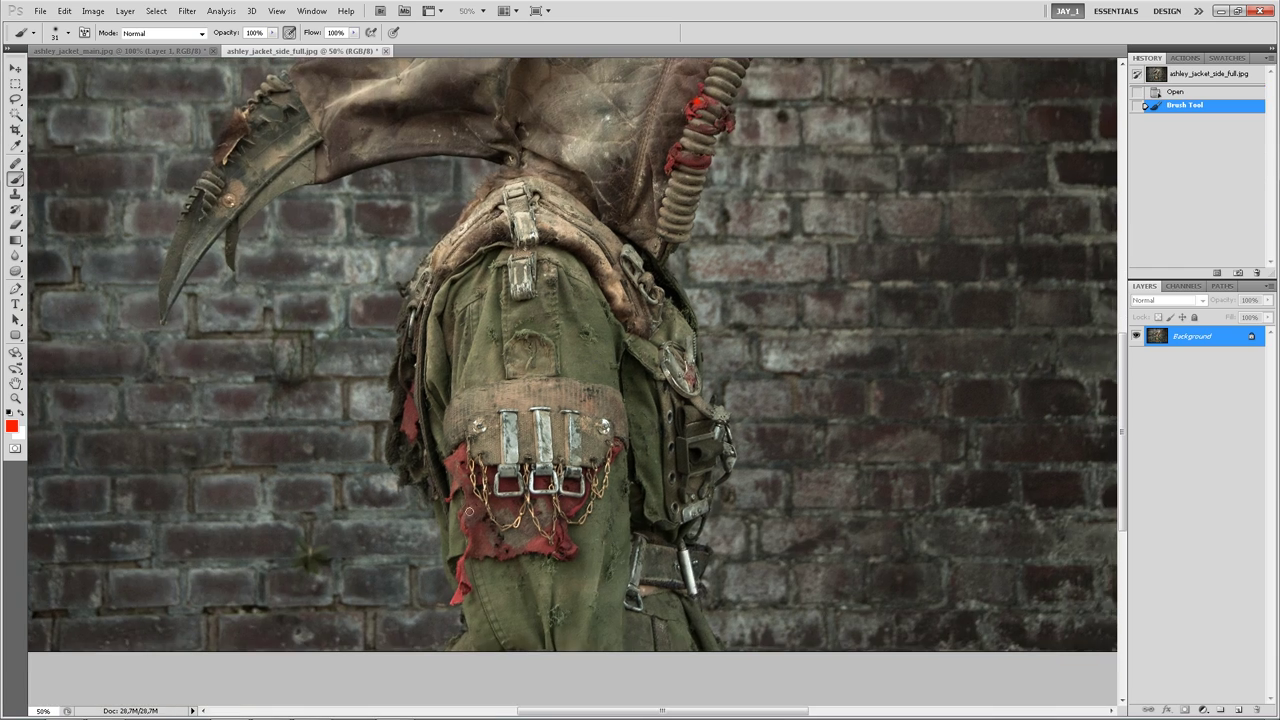
mouse_move(498, 450)
left_mouse_down()
mouse_move(600, 442)
mouse_move(600, 455)
left_mouse_up()
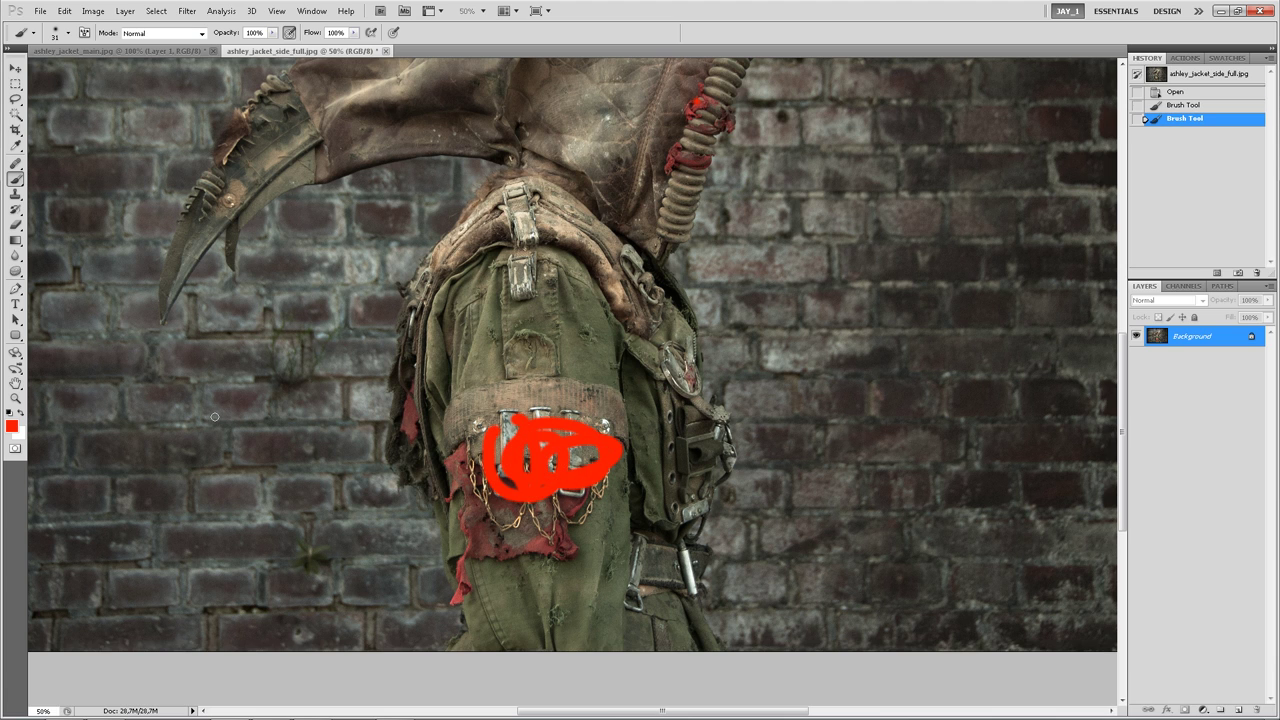
left_click(13, 430)
left_click(929, 386)
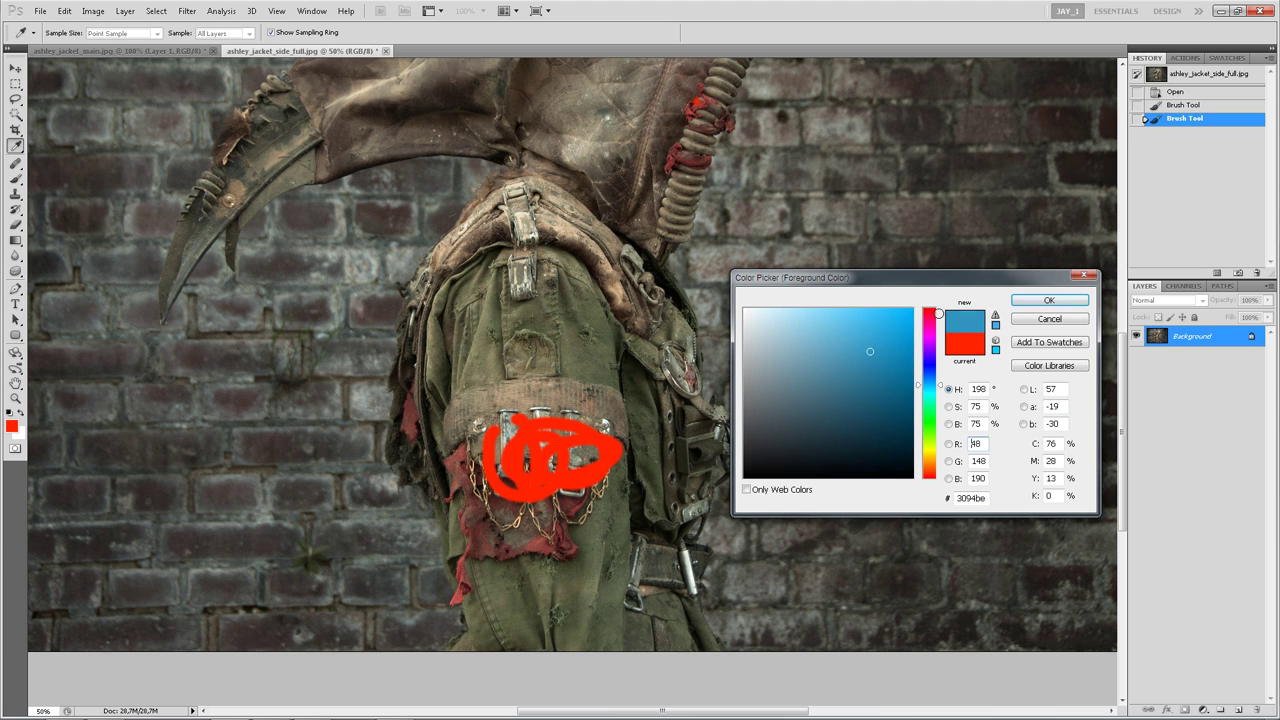
key("Return")
mouse_move(530, 565)
left_mouse_down()
mouse_move(576, 648)
mouse_move(533, 568)
left_mouse_up()
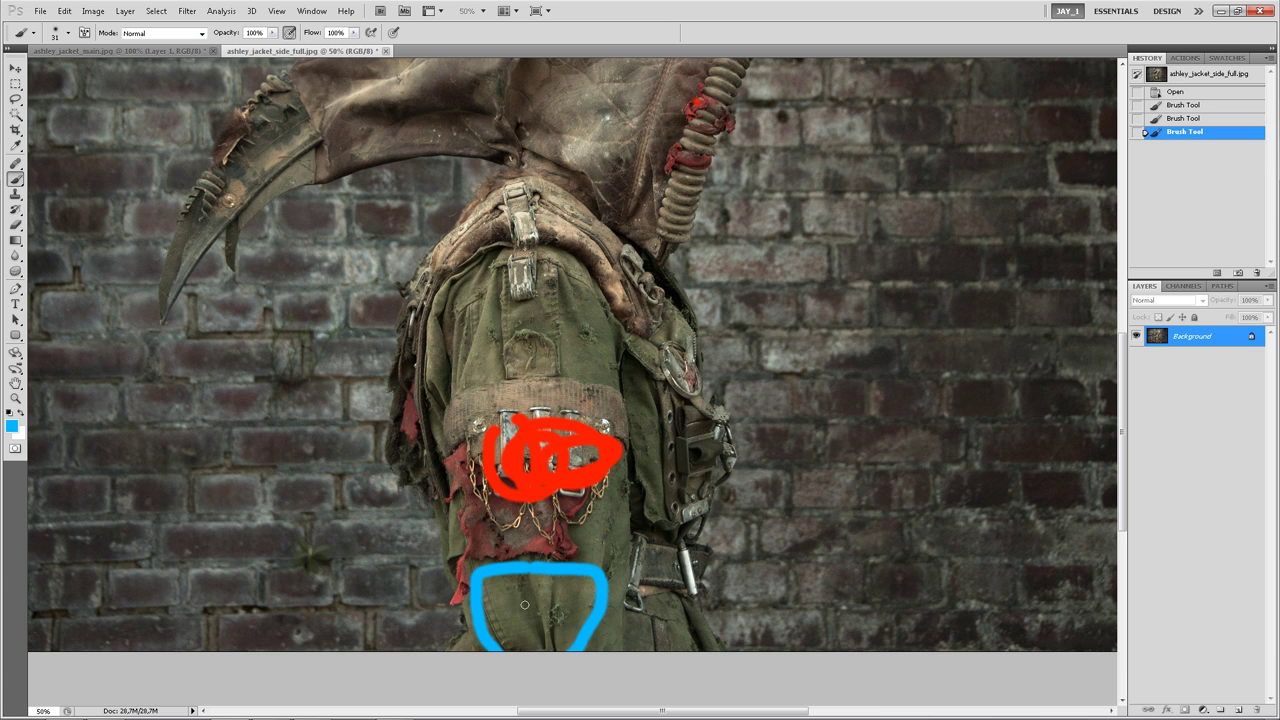
Step: Undo the sleeve marks and return the side photo to its opened state
key("ctrl+z")
key("ctrl+alt+z")
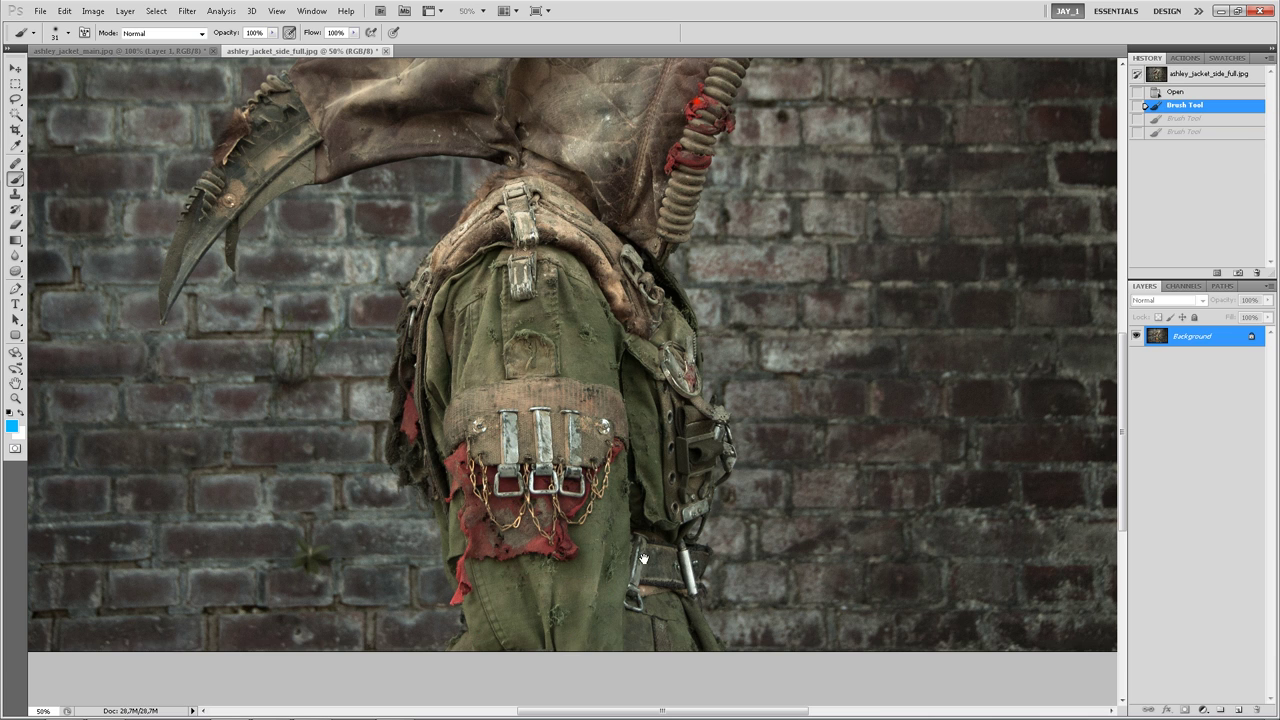
scroll(643, 558, "up", 3)
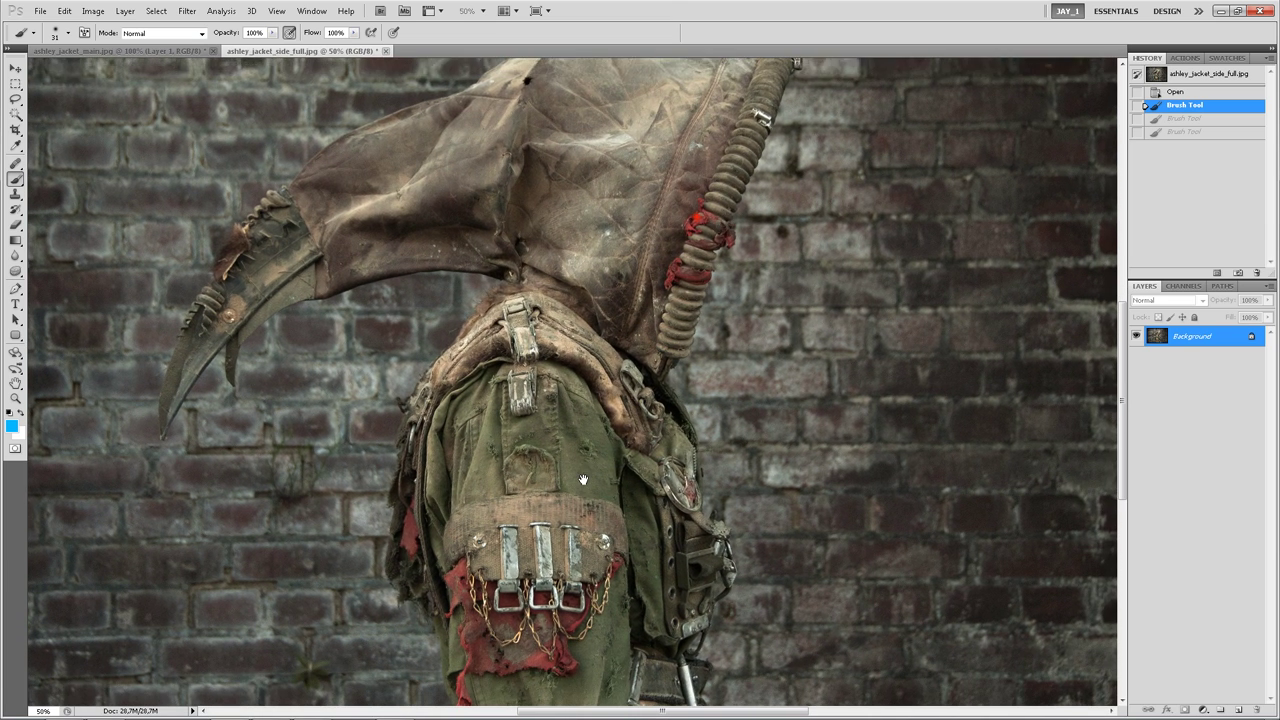
scroll(583, 480, "down", 1)
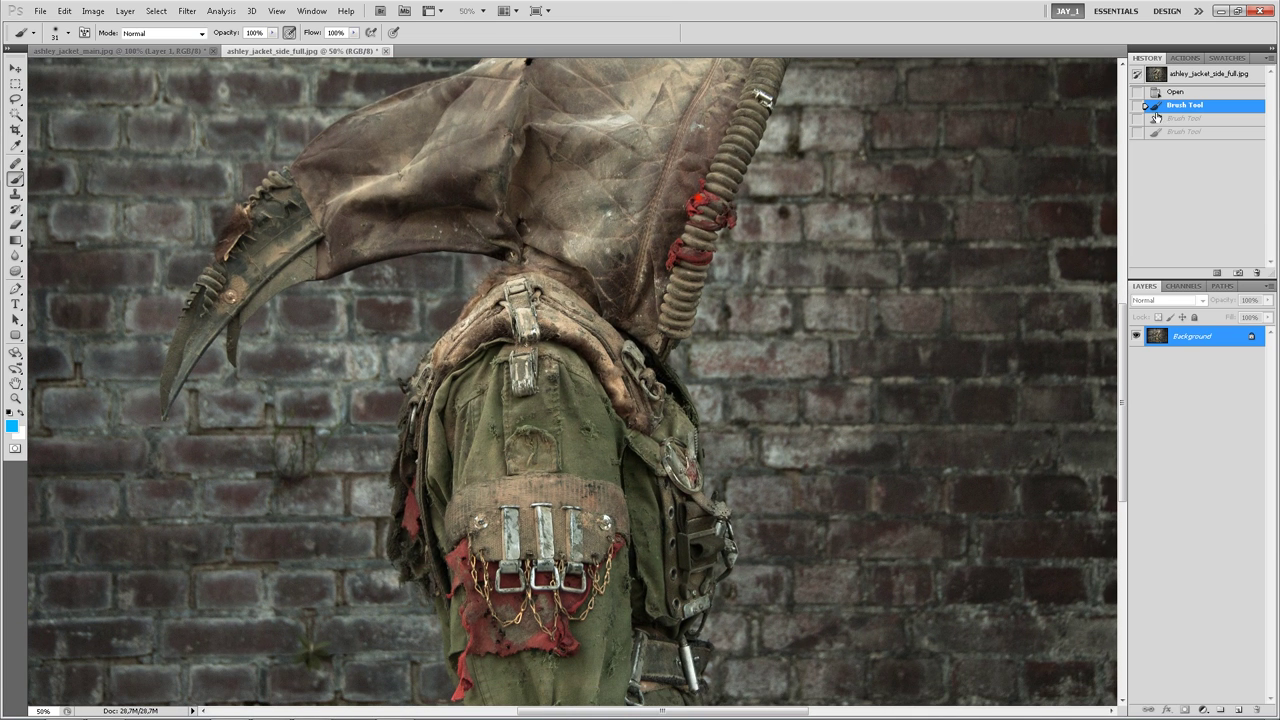
left_click(1167, 94)
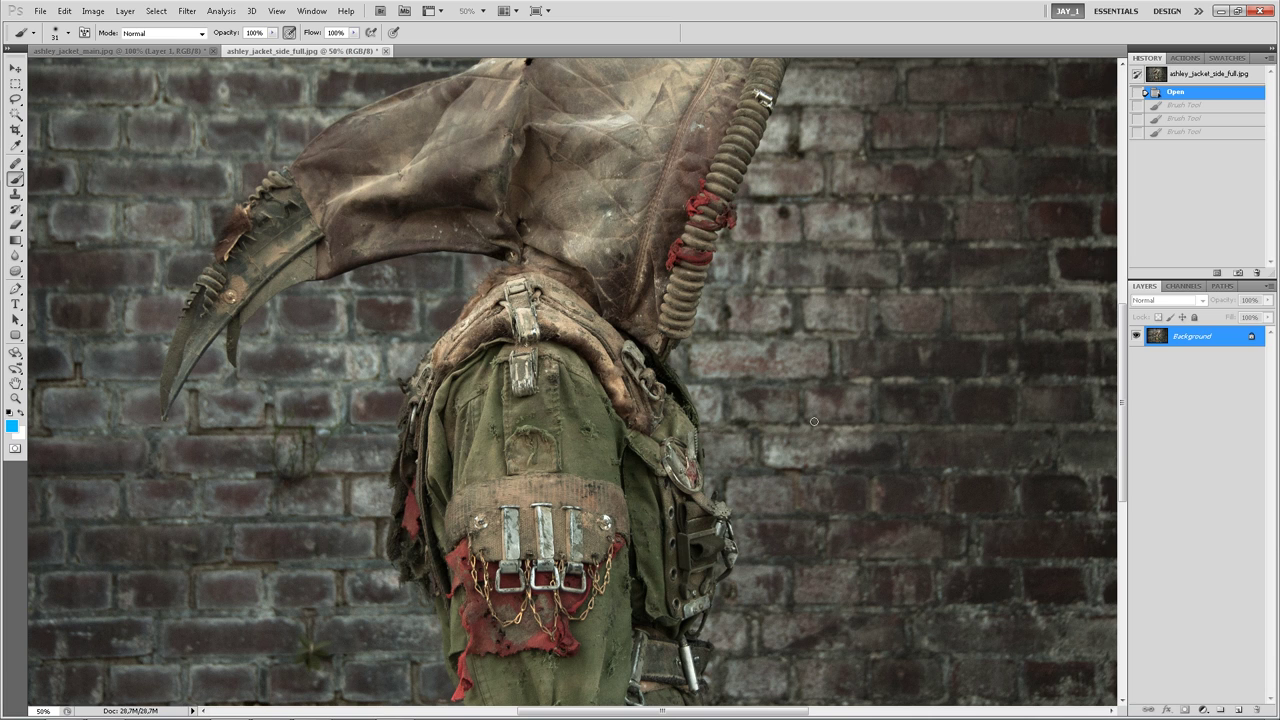
Step: Add a new empty layer above the background of the side photo
key("m")
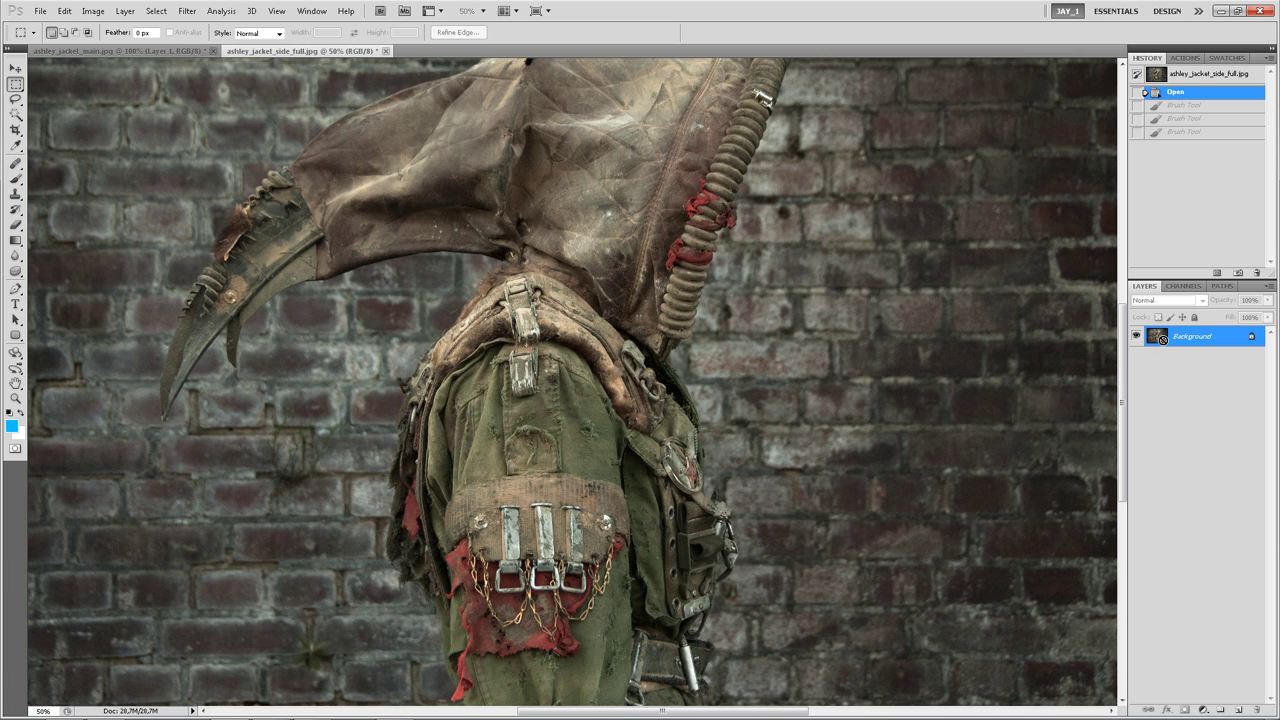
key("ctrl+shift+alt+n")
right_click(620, 422)
key("Escape")
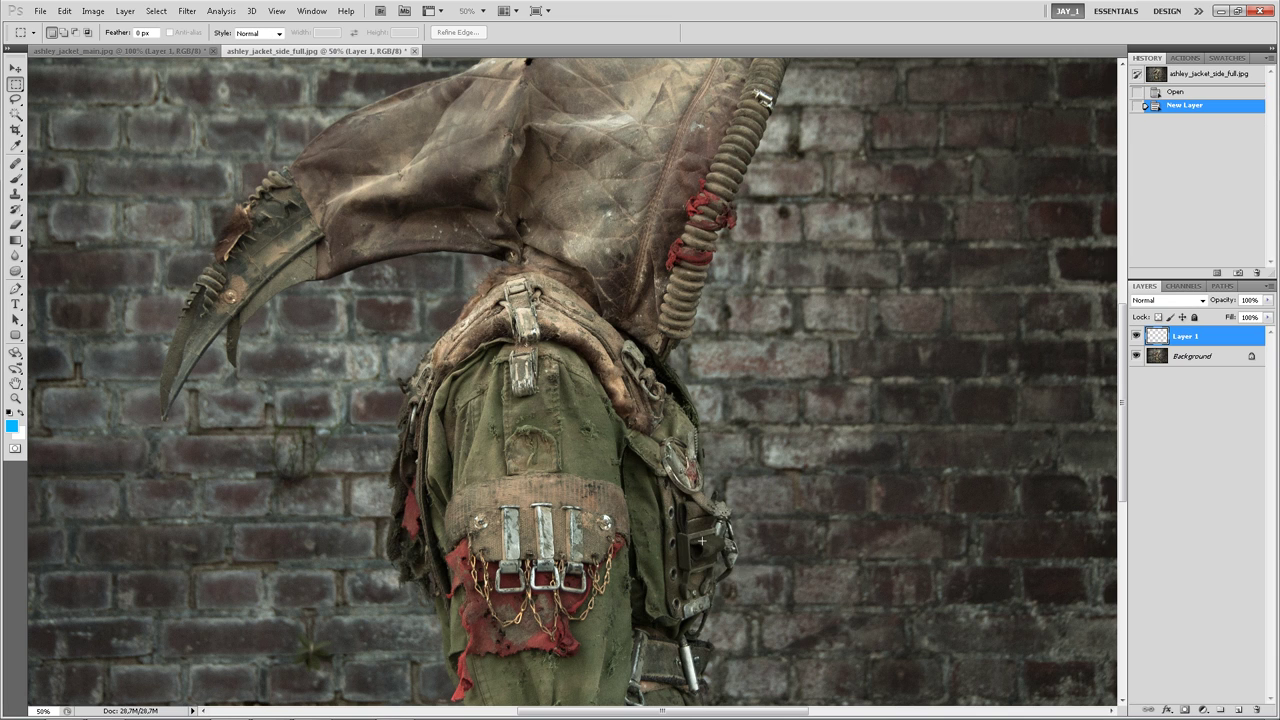
Step: Enlarge the brush to 182 px, try a blue dab on the sleeve's buckles, and sample a color from the armband
key("b")
right_click(683, 482)
left_click_drag(758, 504, 783, 504)
left_click(571, 551)
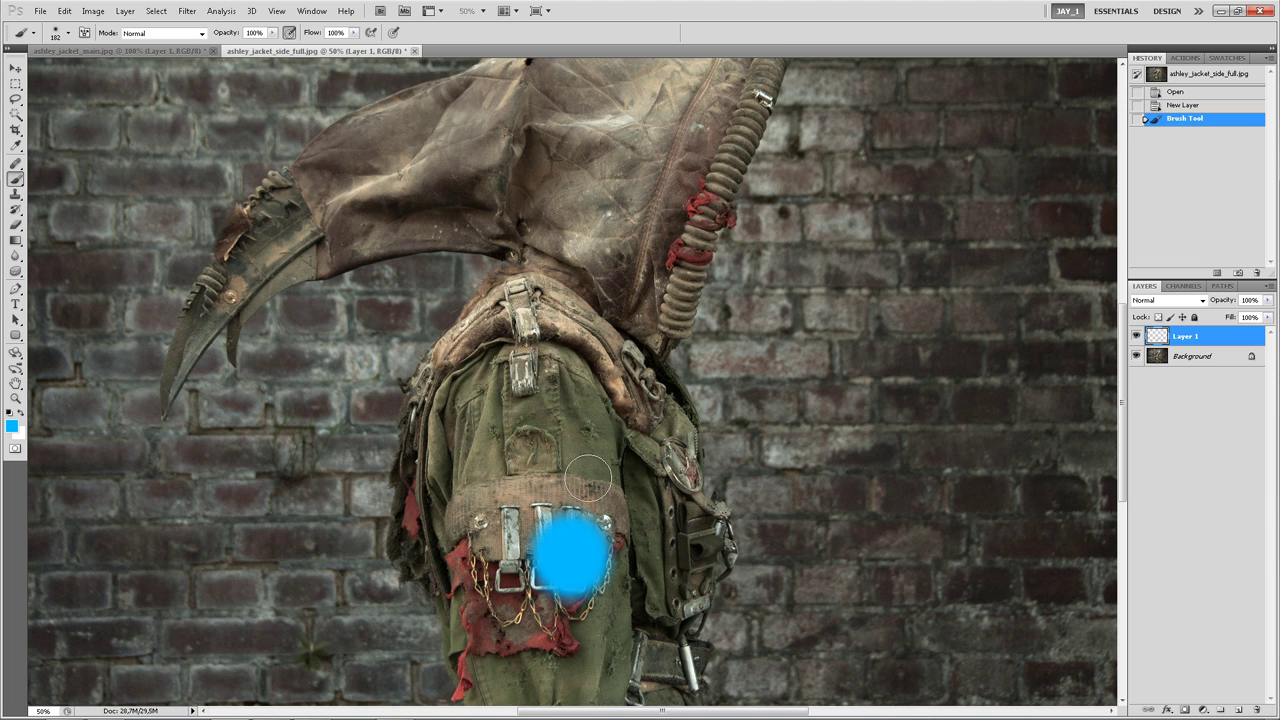
key("ctrl+z")
left_click(569, 516, "alt")
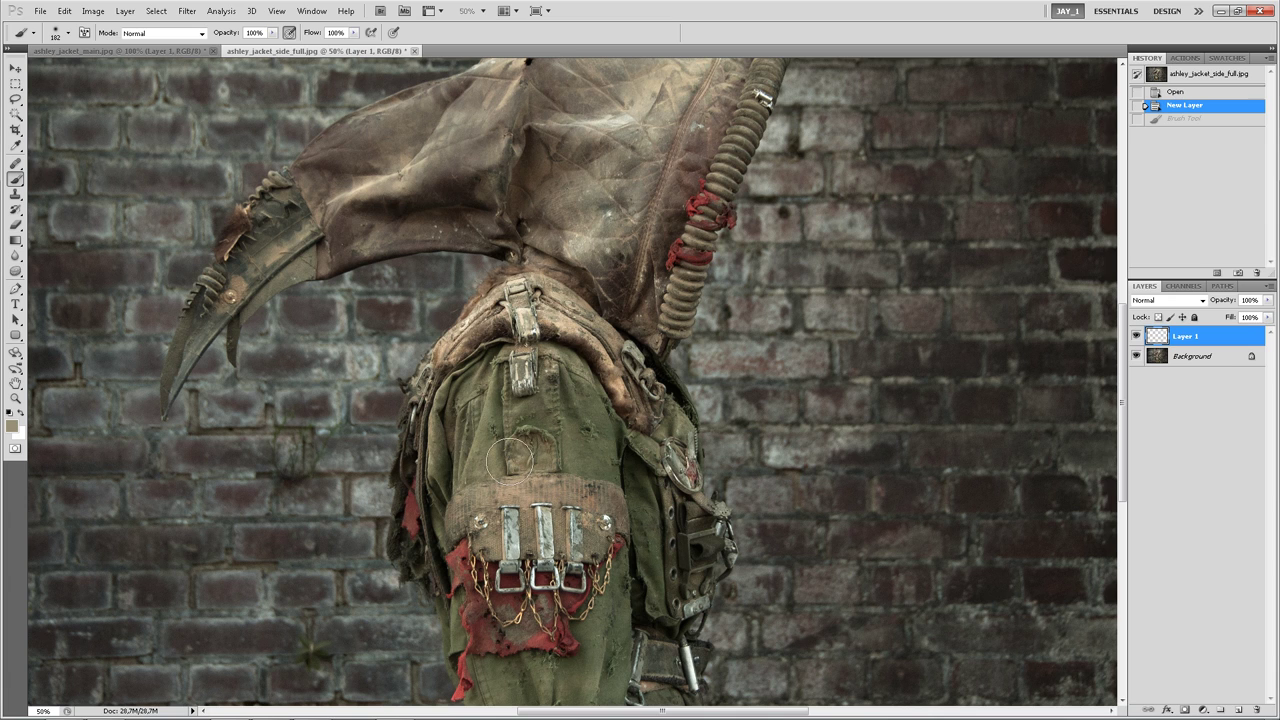
Step: Clone the sleeve's buckles onto the upper sleeve and shoulder using a 166 px Clone Stamp
key("s")
right_click(590, 572)
left_click_drag(676, 540, 691, 537)
left_click(527, 572, "alt")
mouse_move(480, 488)
left_mouse_down()
mouse_move(583, 490)
mouse_move(548, 440)
mouse_move(500, 430)
left_mouse_up()
left_click(558, 517, "alt")
left_click_drag(530, 372, 465, 385)
Step: Clone more rows of buckles onto the lower sleeve, and revert all the cloning to the empty new layer
left_click(556, 561, "alt")
left_click_drag(595, 615, 505, 630)
mouse_move(590, 640)
left_mouse_down()
mouse_move(573, 665)
mouse_move(500, 690)
left_mouse_up()
key("ctrl+minus")
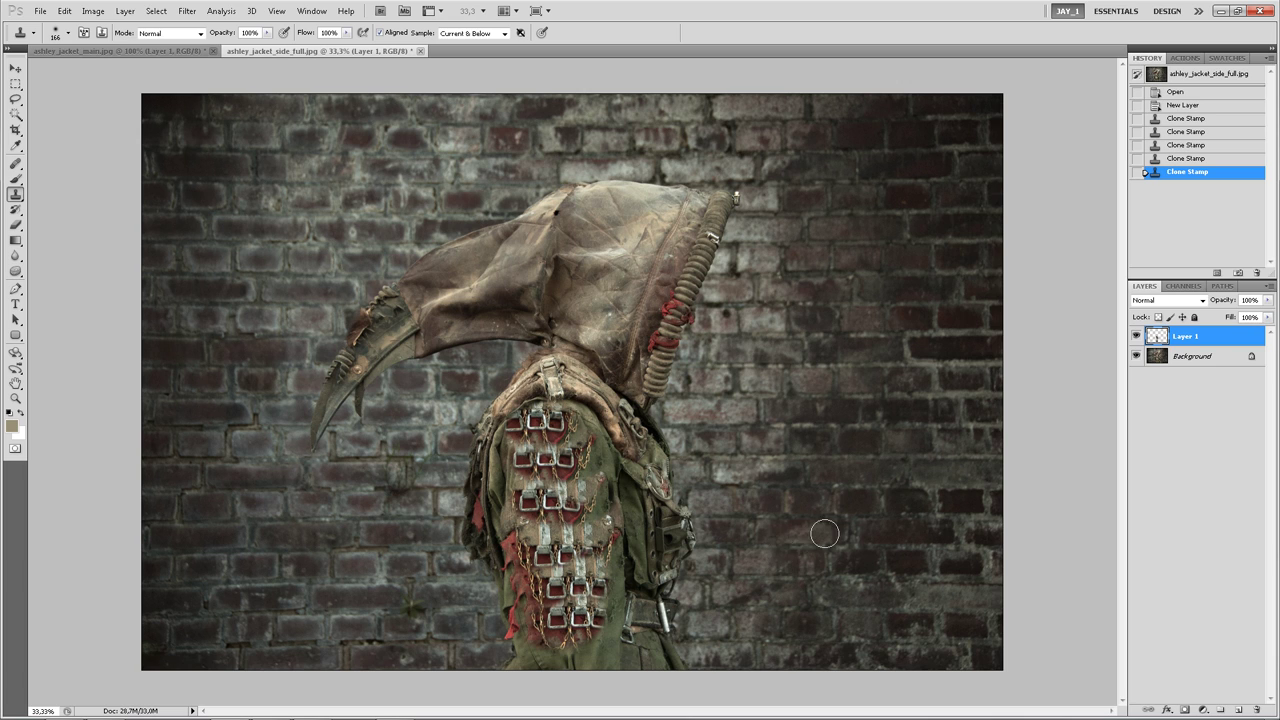
left_click(1181, 106)
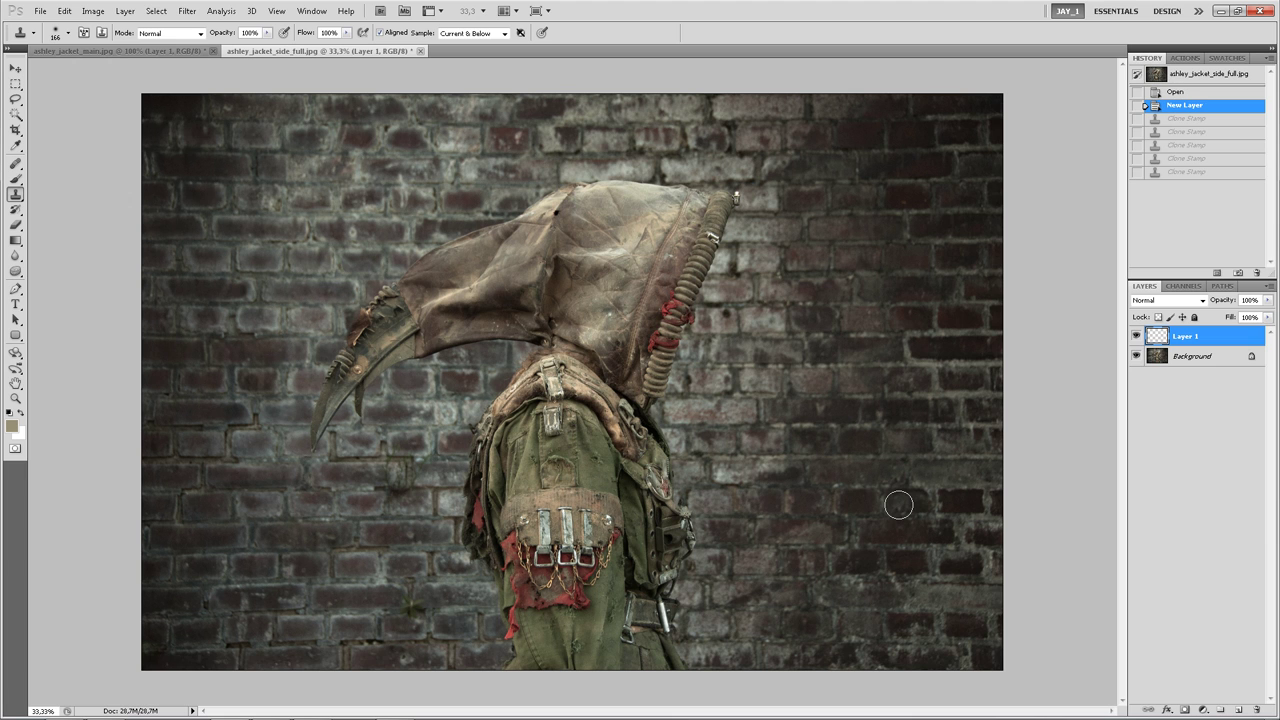
Step: Switch to Bridge and open catacombs_1_full.jpg in Photoshop for a closer view of both characters' costumes
key("alt+Tab")
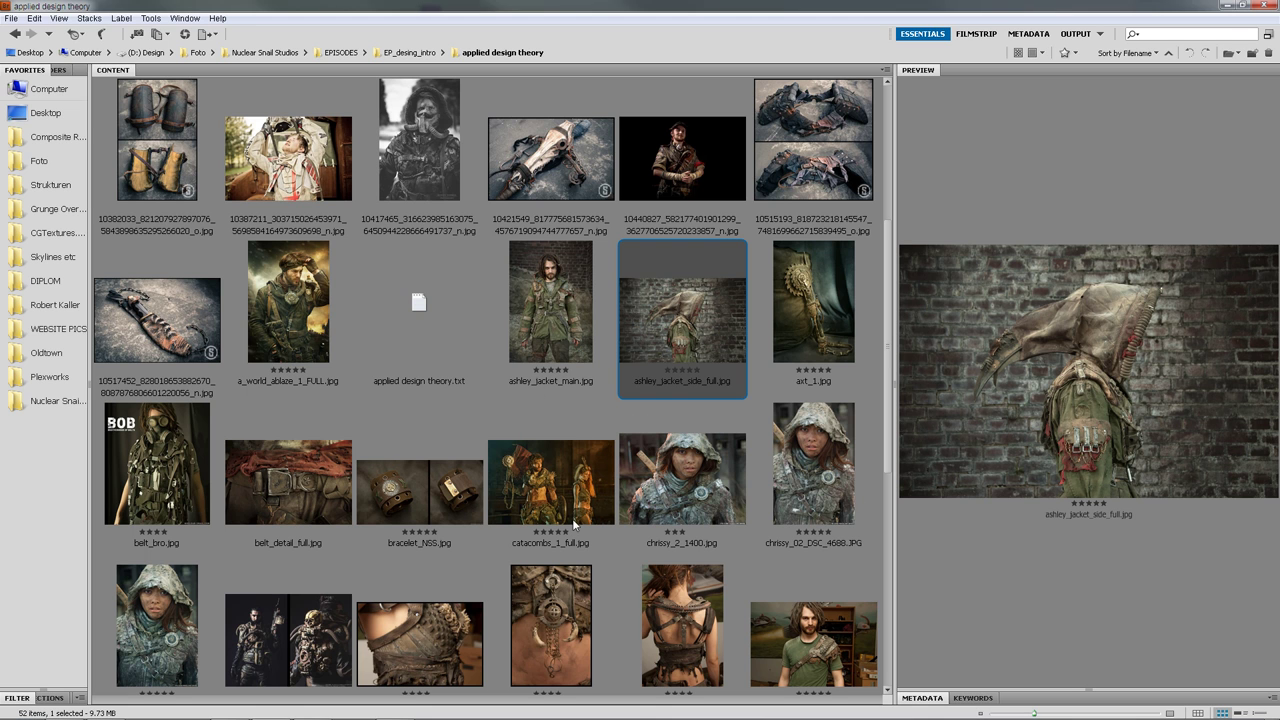
left_click(540, 488)
double_click(540, 488)
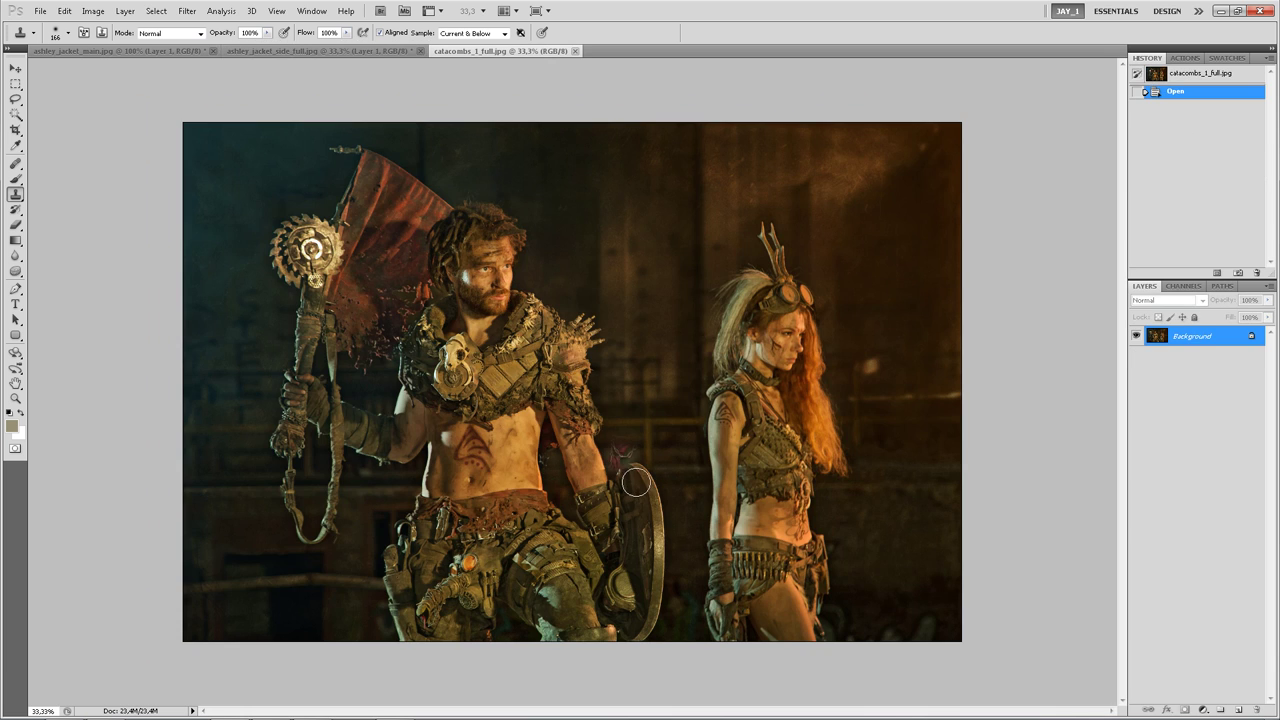
key("ctrl+1")
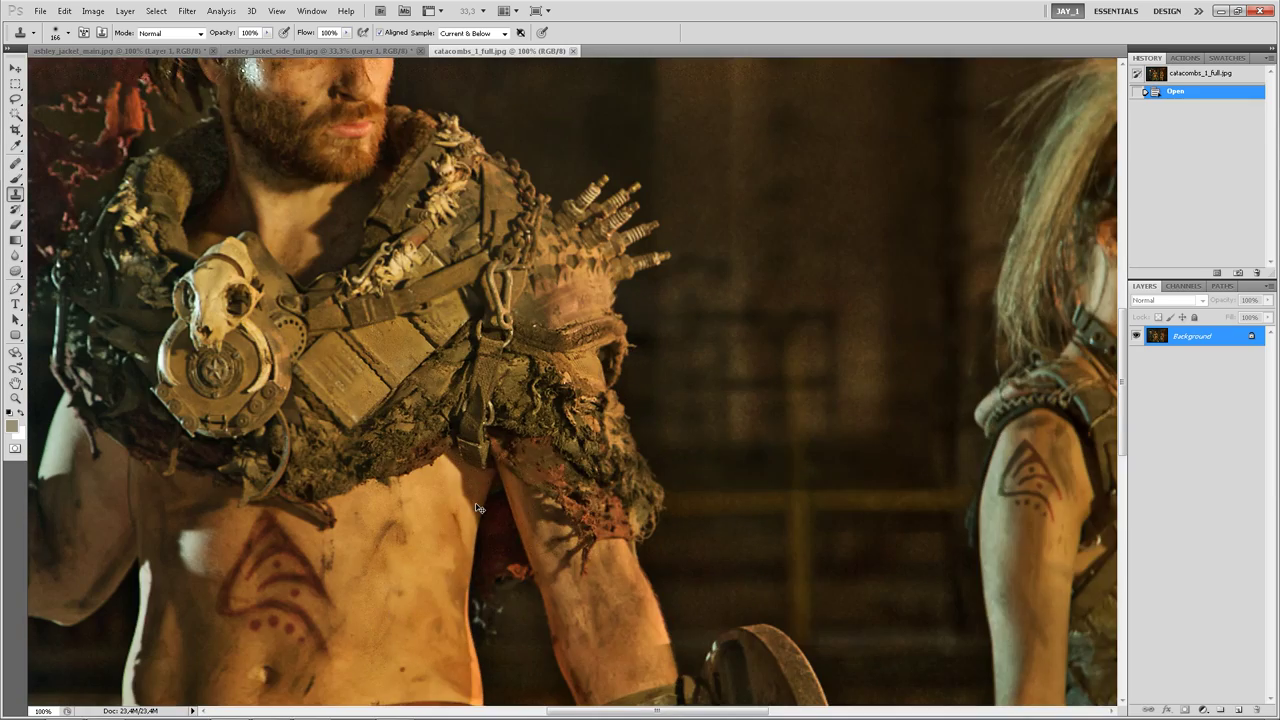
left_click_drag(388, 540, 588, 405)
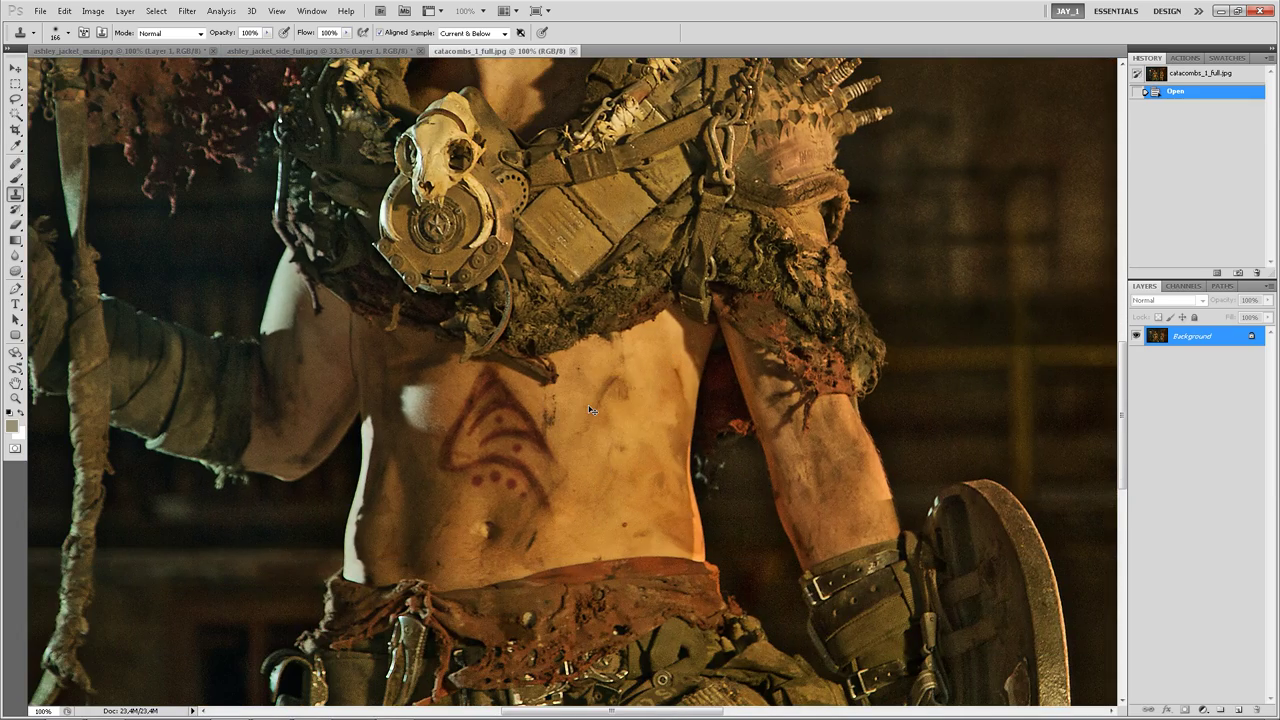
scroll(588, 405, "down", 1)
scroll(588, 405, "down", 1)
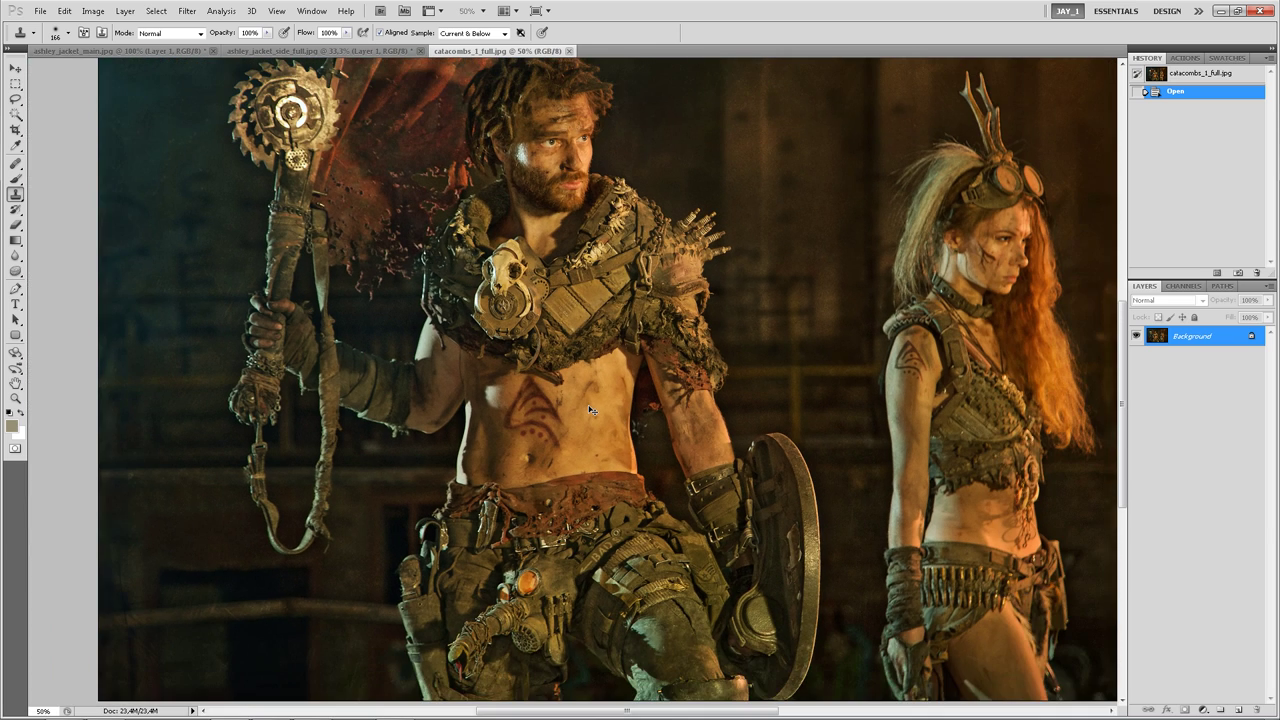
left_click_drag(571, 452, 521, 491)
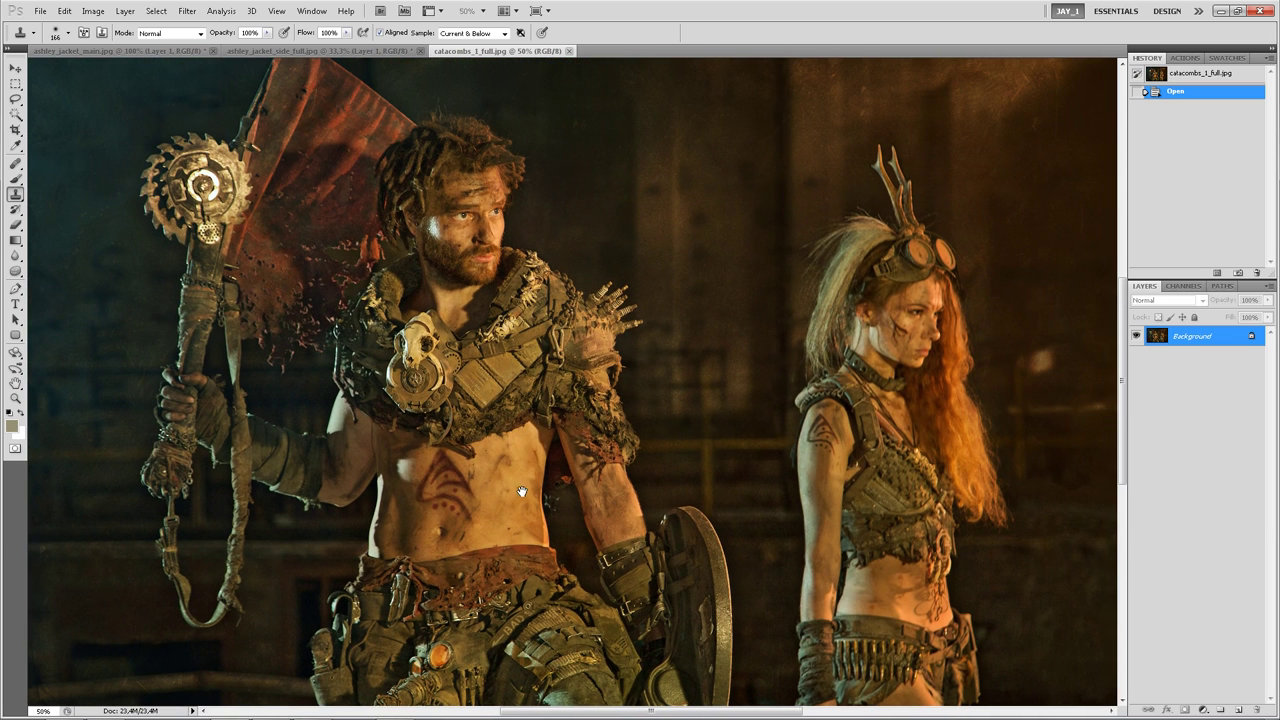
Step: Change the foreground color to cyan and add a new layer above the catacombs photo
left_click(12, 426)
left_click_drag(927, 419, 936, 388)
left_click(910, 312)
left_click(1049, 300)
key("s")
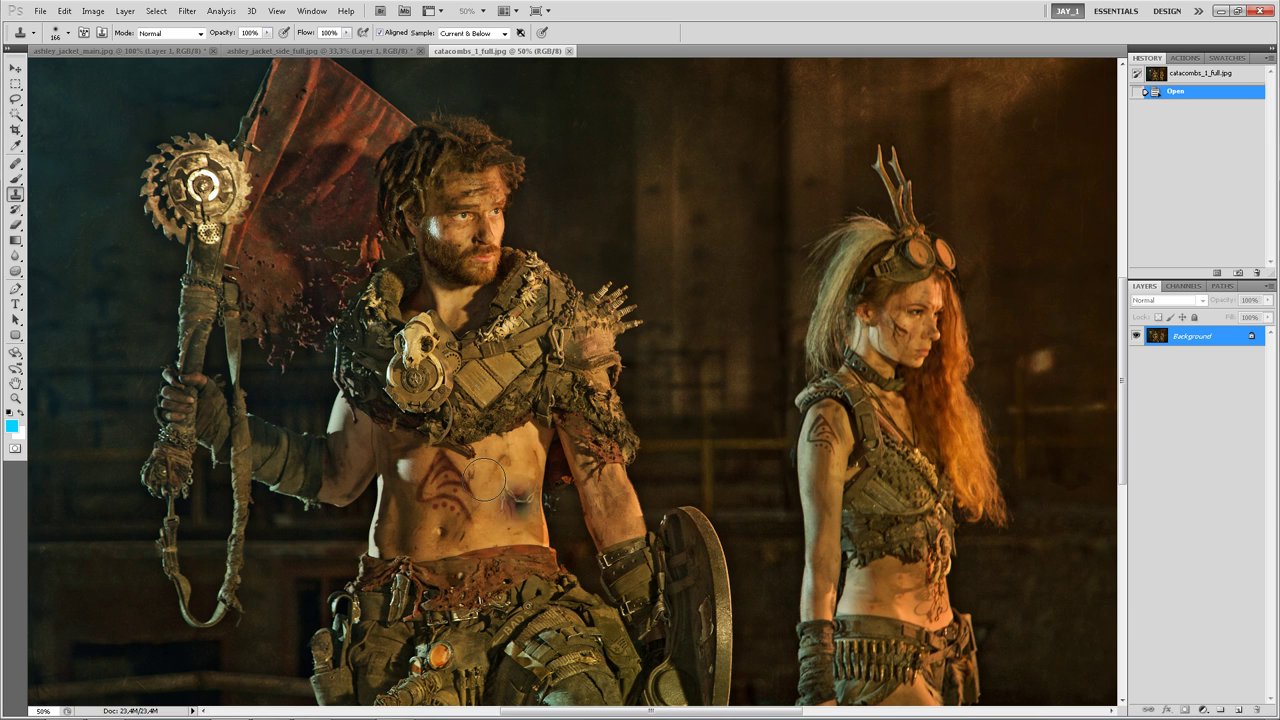
key("b")
key("ctrl+shift+n")
key("Return")
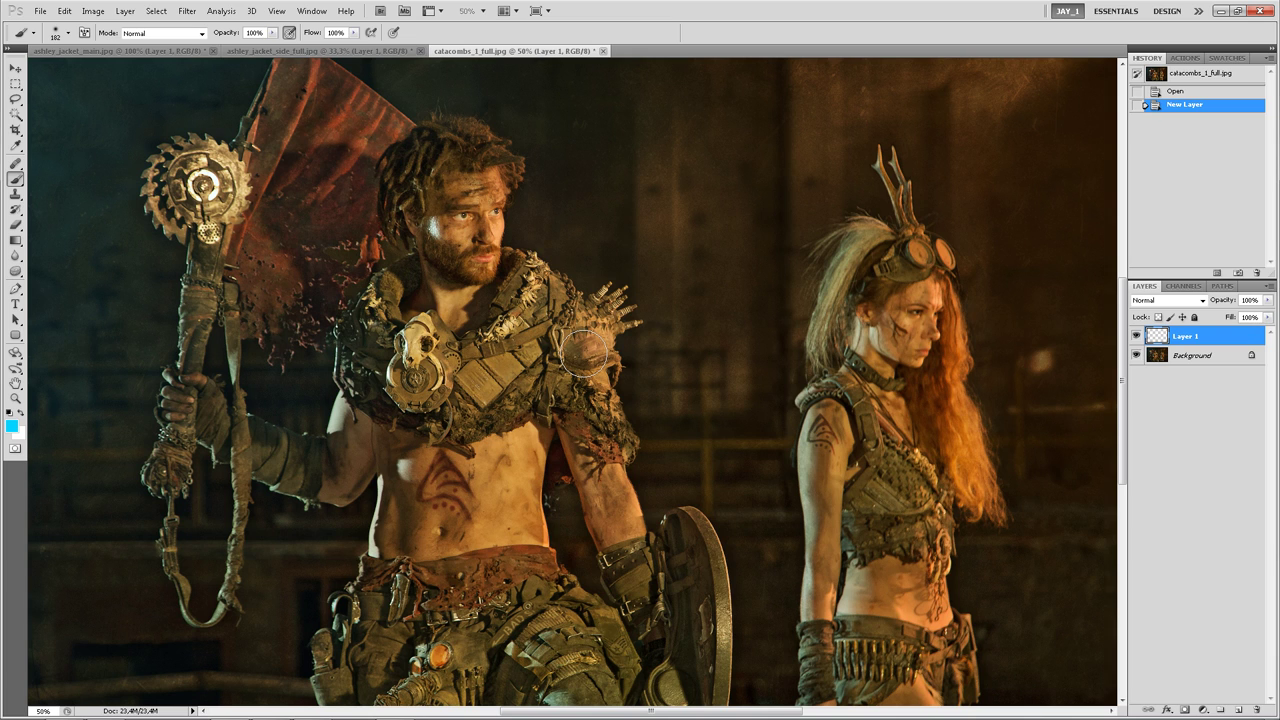
Step: Frame the man's bare torso and the woman's tattooed upper arm with rectangular selections, deselecting each one
key("m")
left_click_drag(379, 440, 432, 524)
key("ctrl+d")
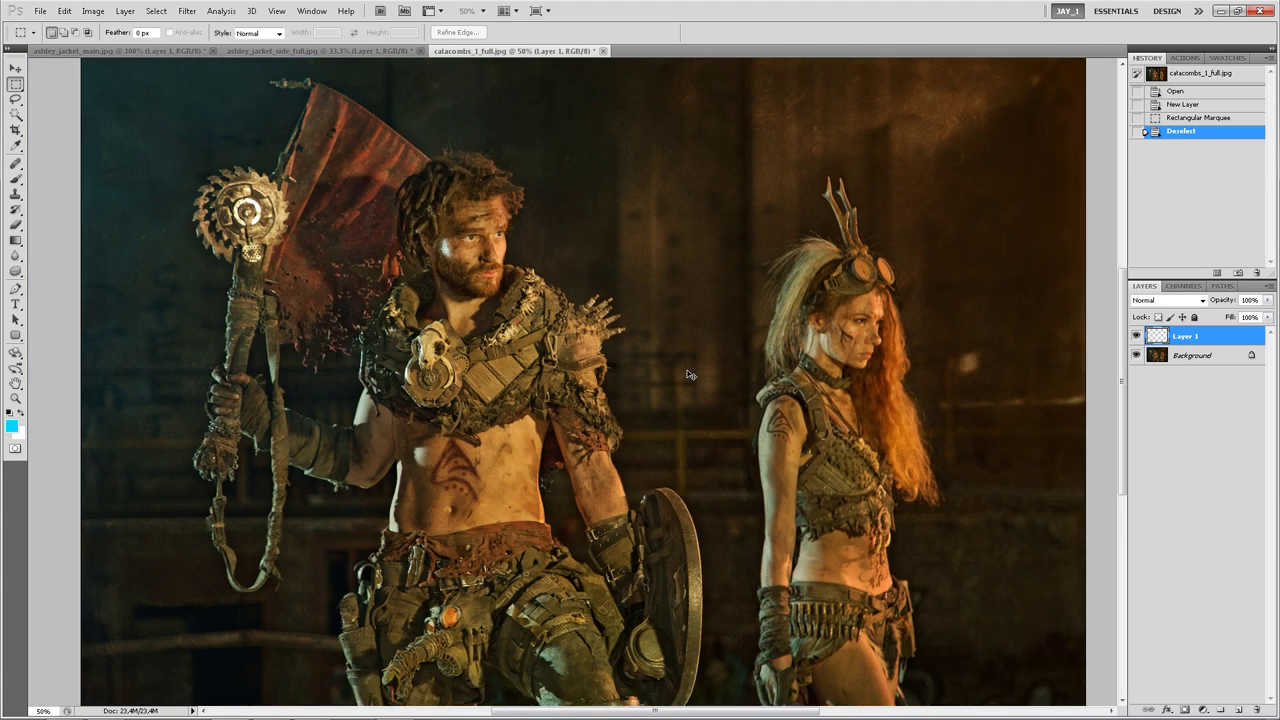
key("ctrl+minus")
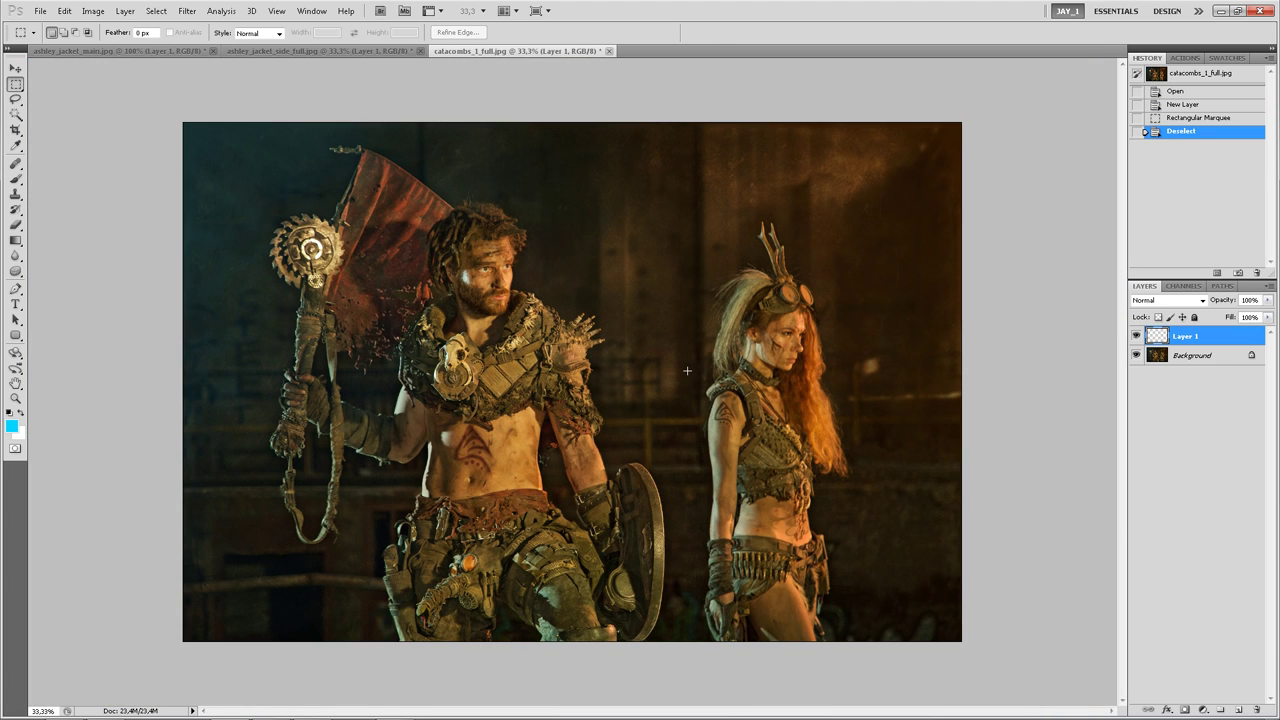
key("ctrl+plus")
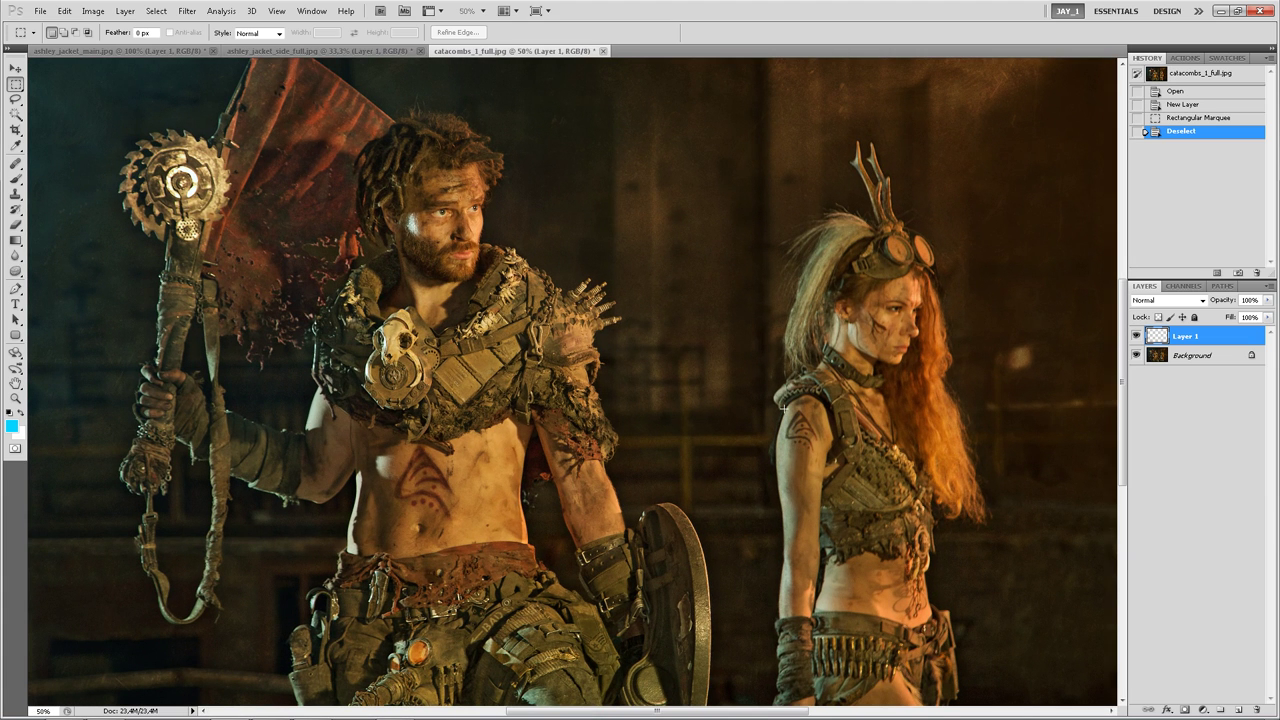
left_click_drag(778, 410, 822, 477)
left_click_drag(778, 408, 822, 476)
left_click(823, 455)
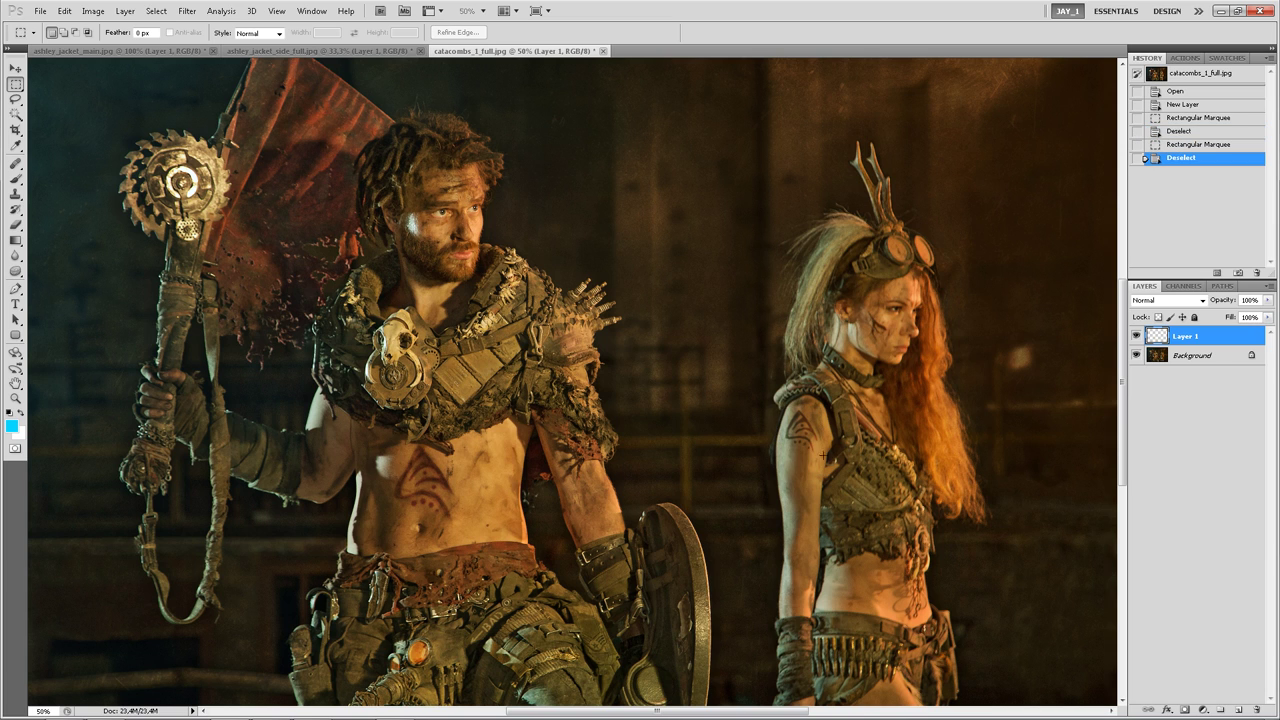
Step: Circle the tattoo on the woman's upper arm in cyan with a 22 px brush, and undo the strokes
key("b")
right_click(826, 461)
left_click_drag(874, 495, 869, 492)
mouse_move(818, 416)
left_mouse_down()
mouse_move(830, 450)
mouse_move(788, 461)
left_mouse_up()
right_click(812, 465)
left_click_drag(848, 494, 840, 496)
left_click(782, 453)
mouse_move(782, 452)
left_mouse_down()
mouse_move(790, 406)
mouse_move(812, 404)
left_mouse_up()
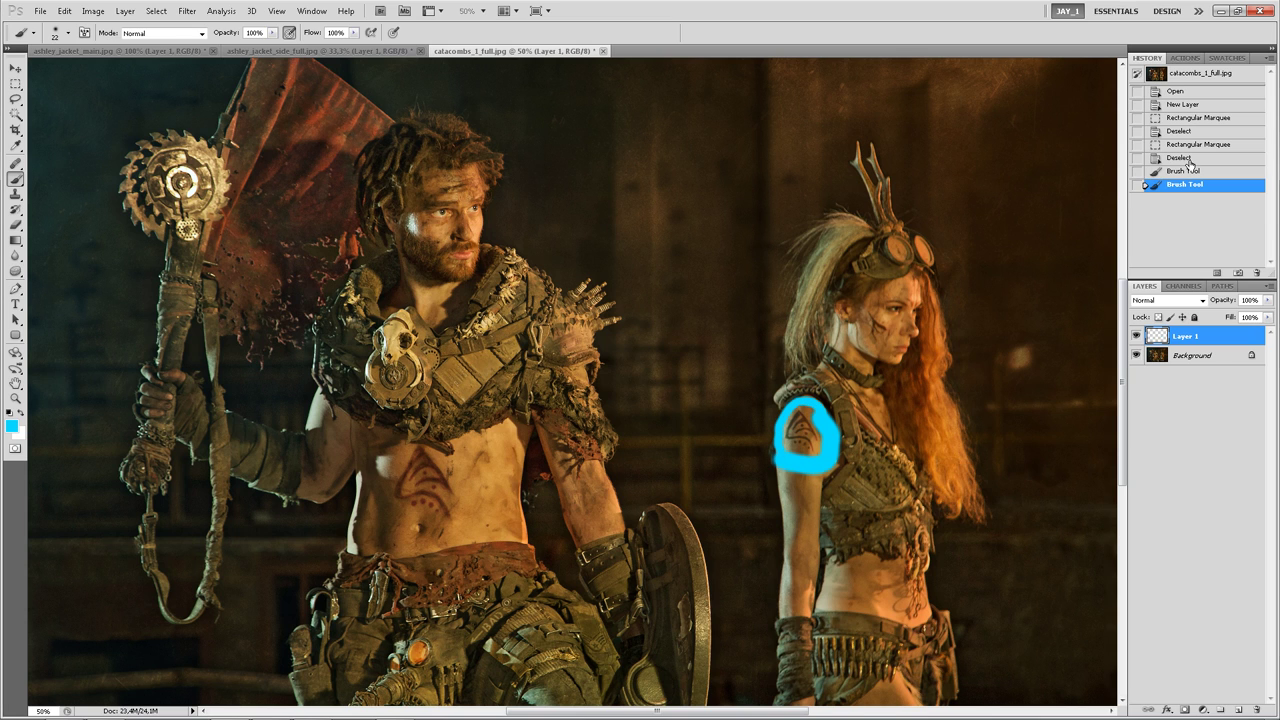
key("ctrl+alt+z")
key("ctrl+alt+z")
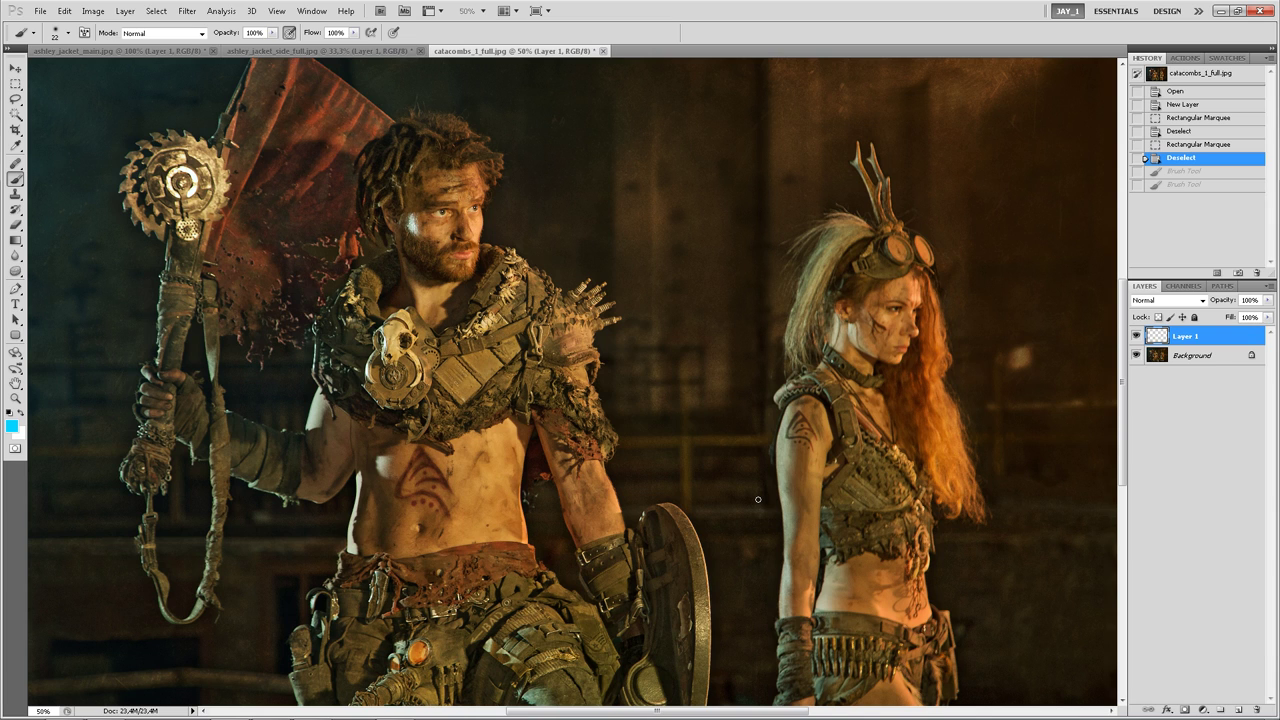
key("m")
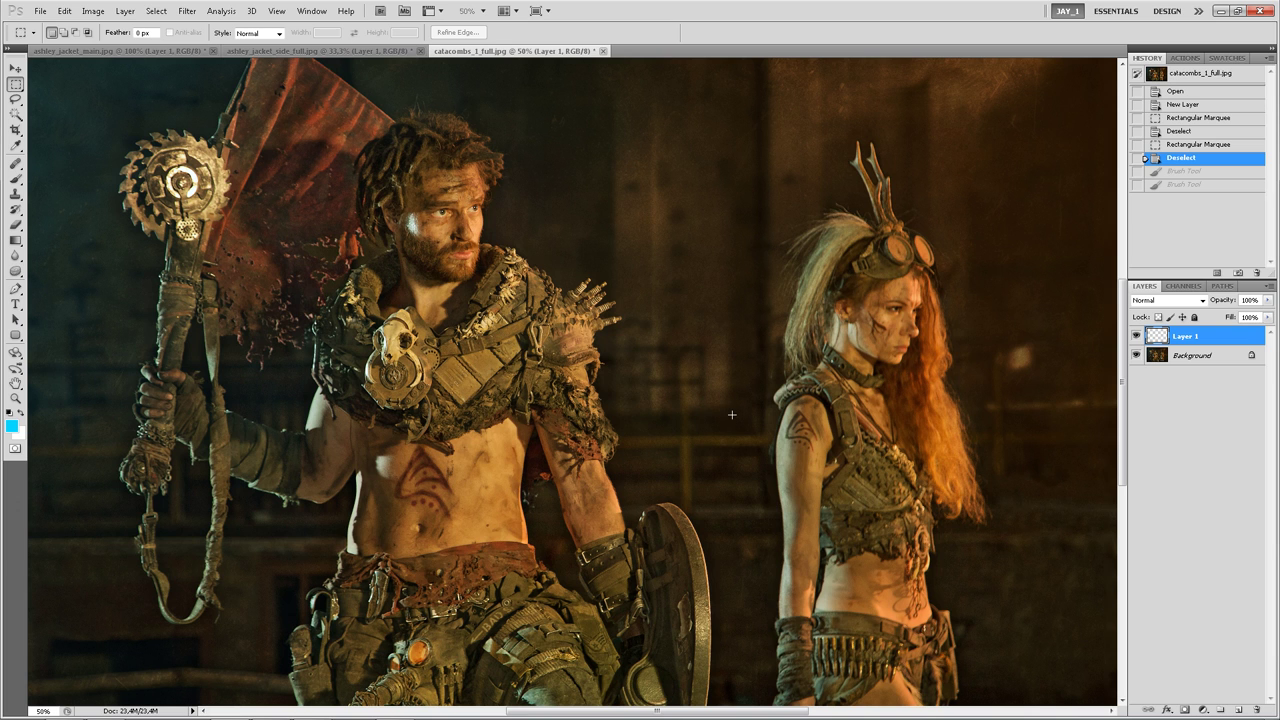
Step: Examine the man's and the woman's costumes in the catacombs photo at different magnifications
key("ctrl+minus")
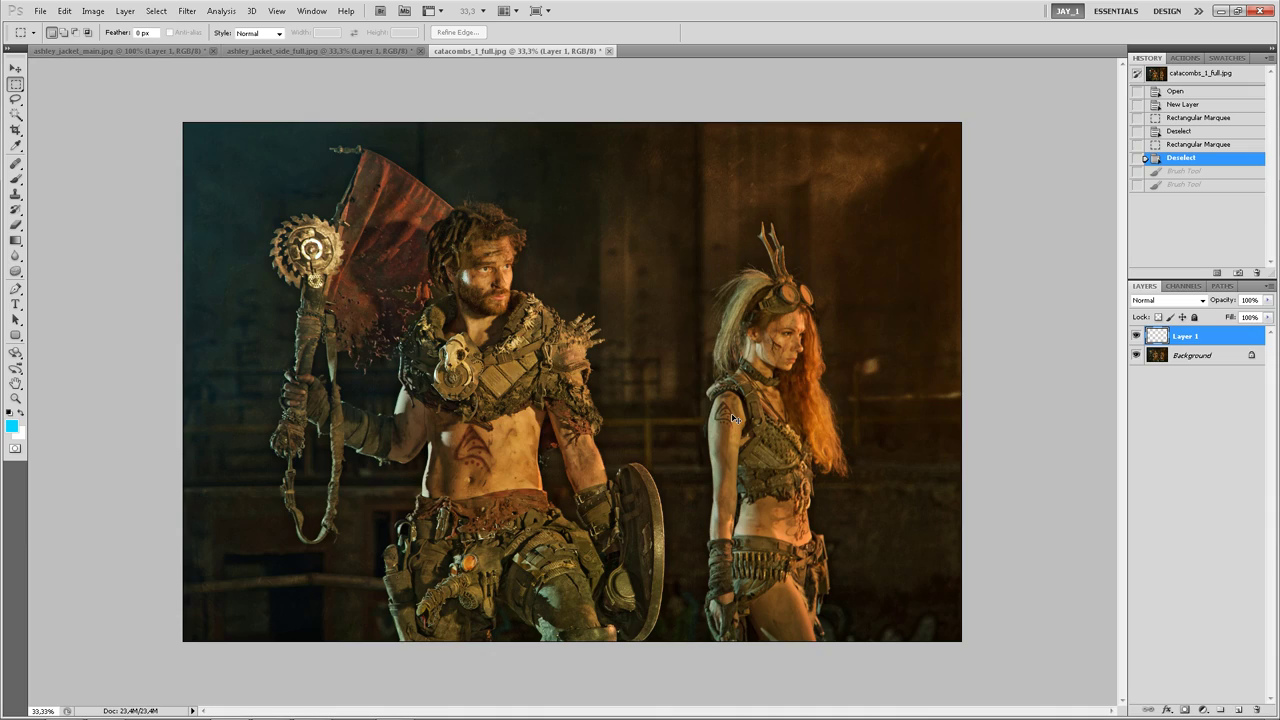
key("ctrl+1")
key("ctrl+minus")
key("ctrl+minus")
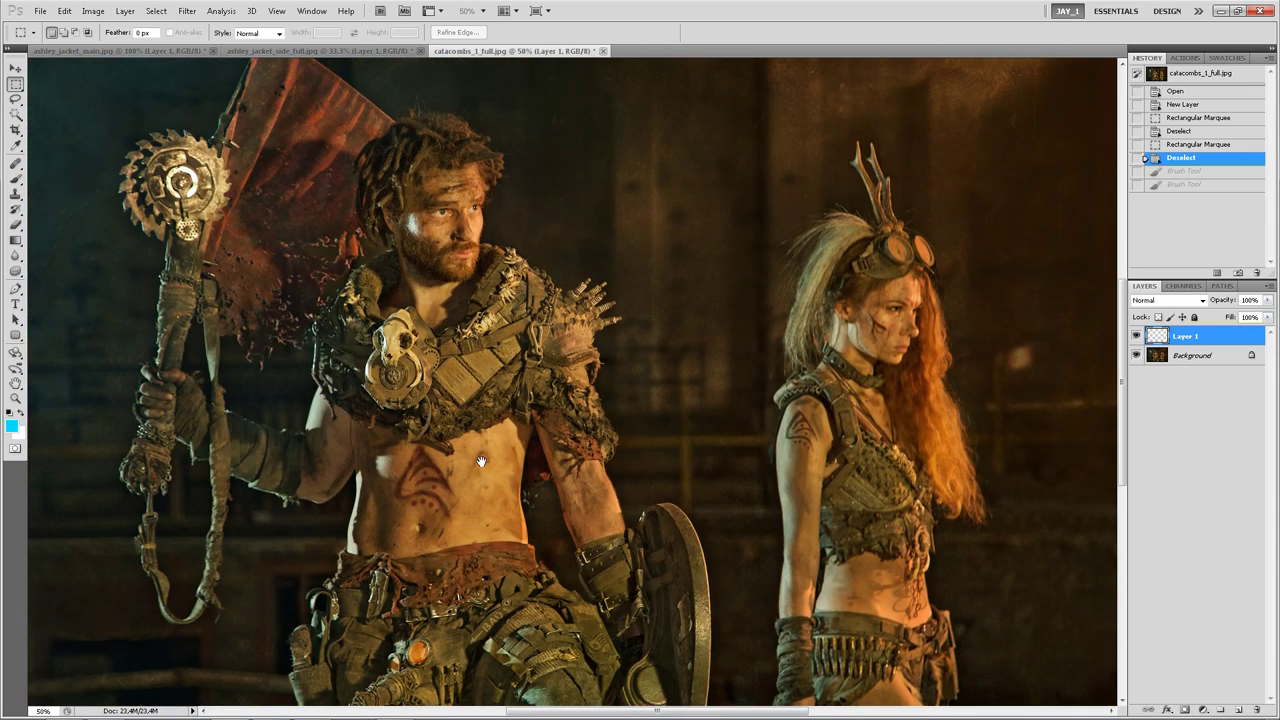
key("ctrl+plus")
key("ctrl+minus")
left_click_drag(535, 480, 520, 457)
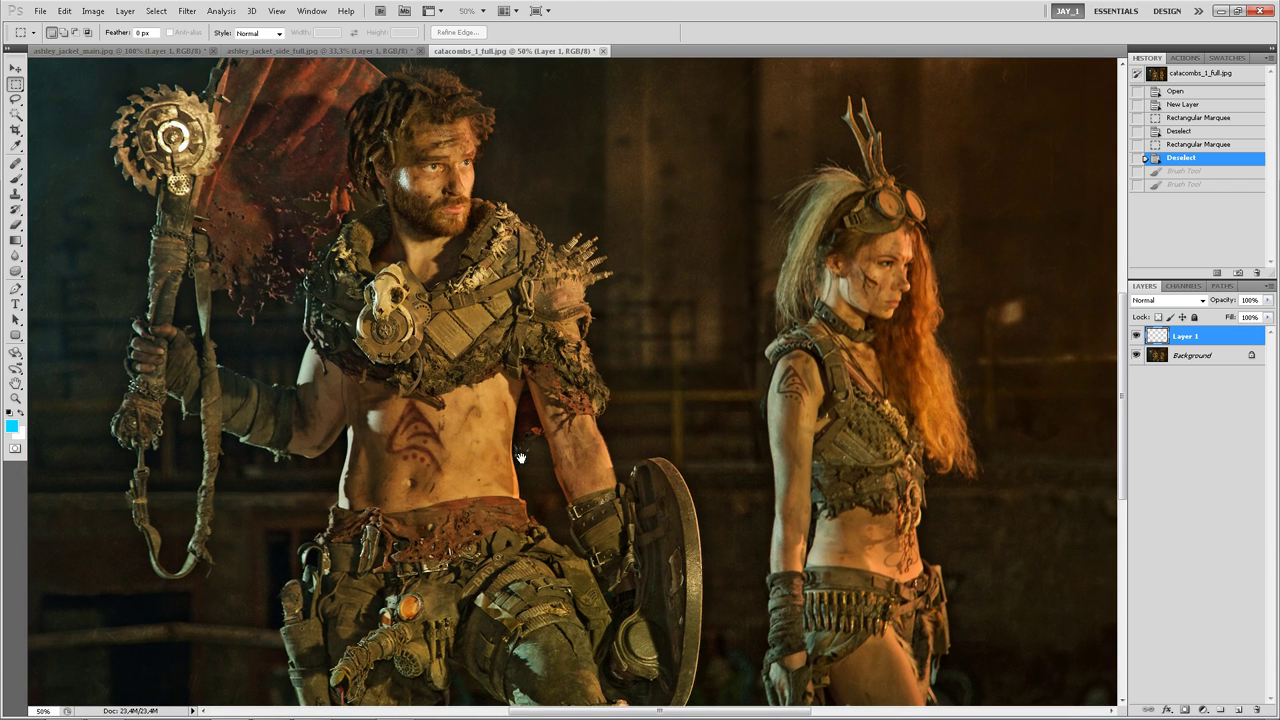
key("b")
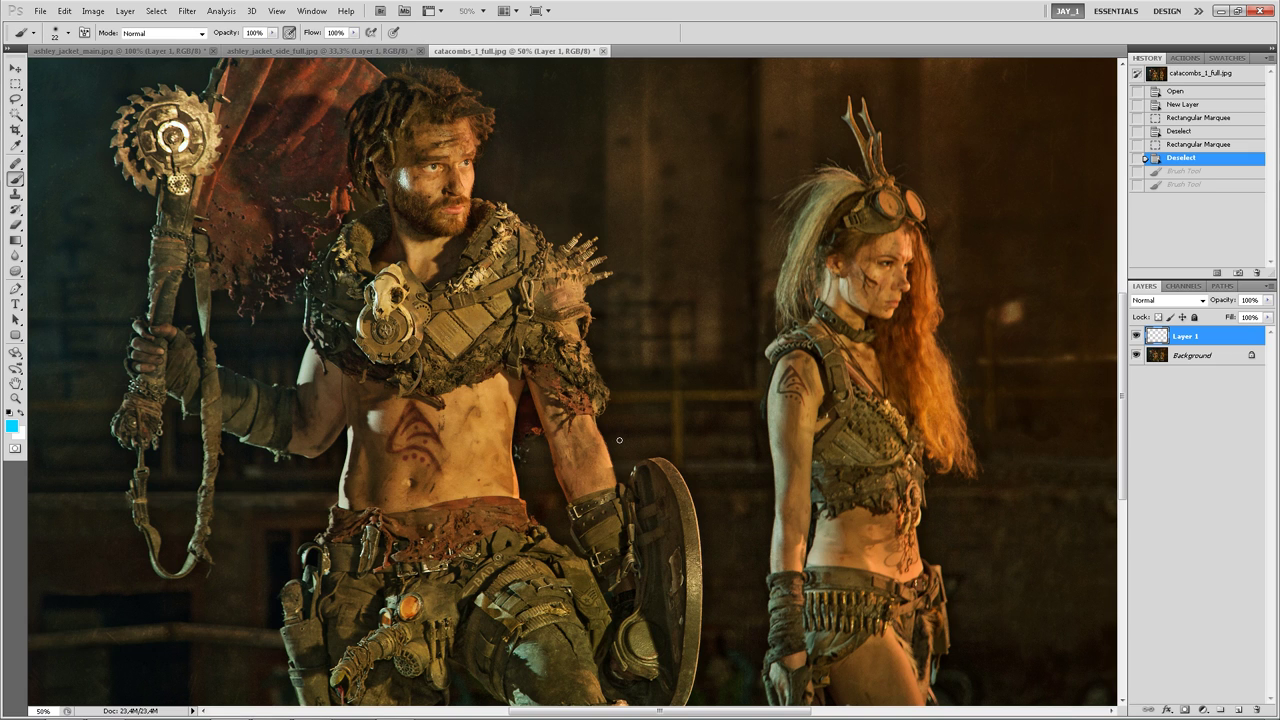
Step: Switch to Bridge and open the photo of the animal-skull weapon lying on asphalt in Photoshop
key("alt+Tab")
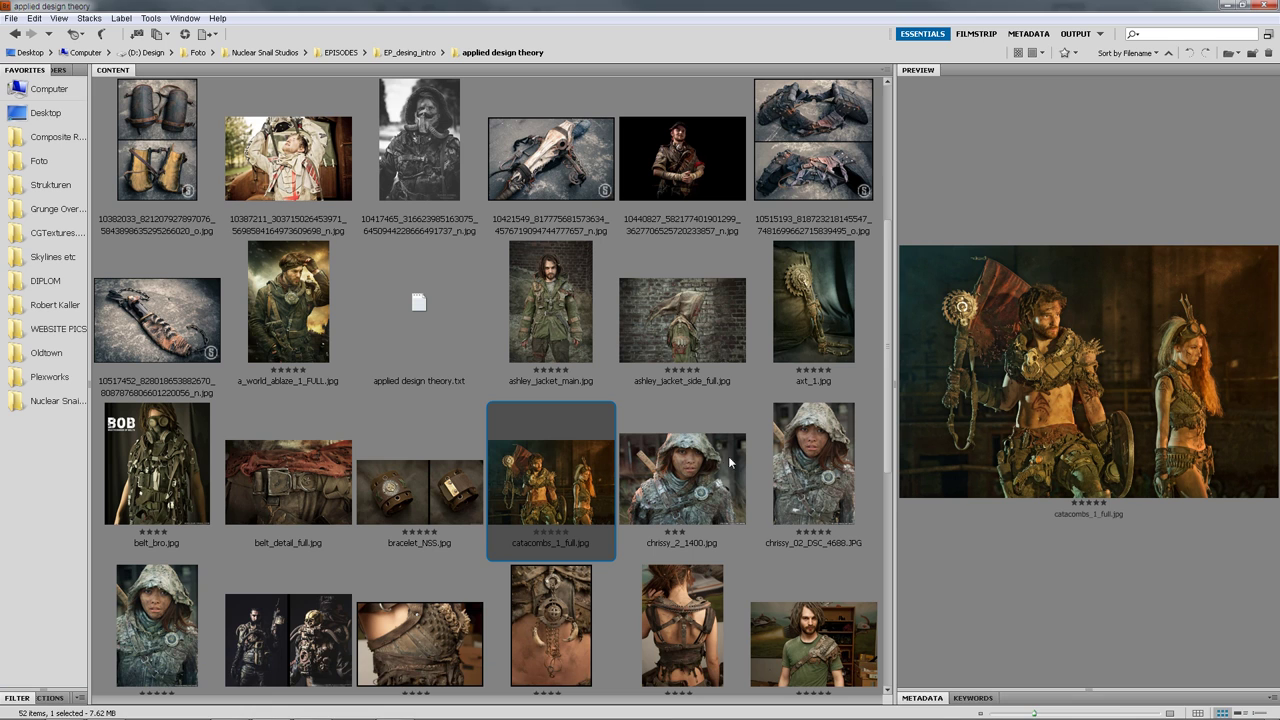
double_click(566, 180)
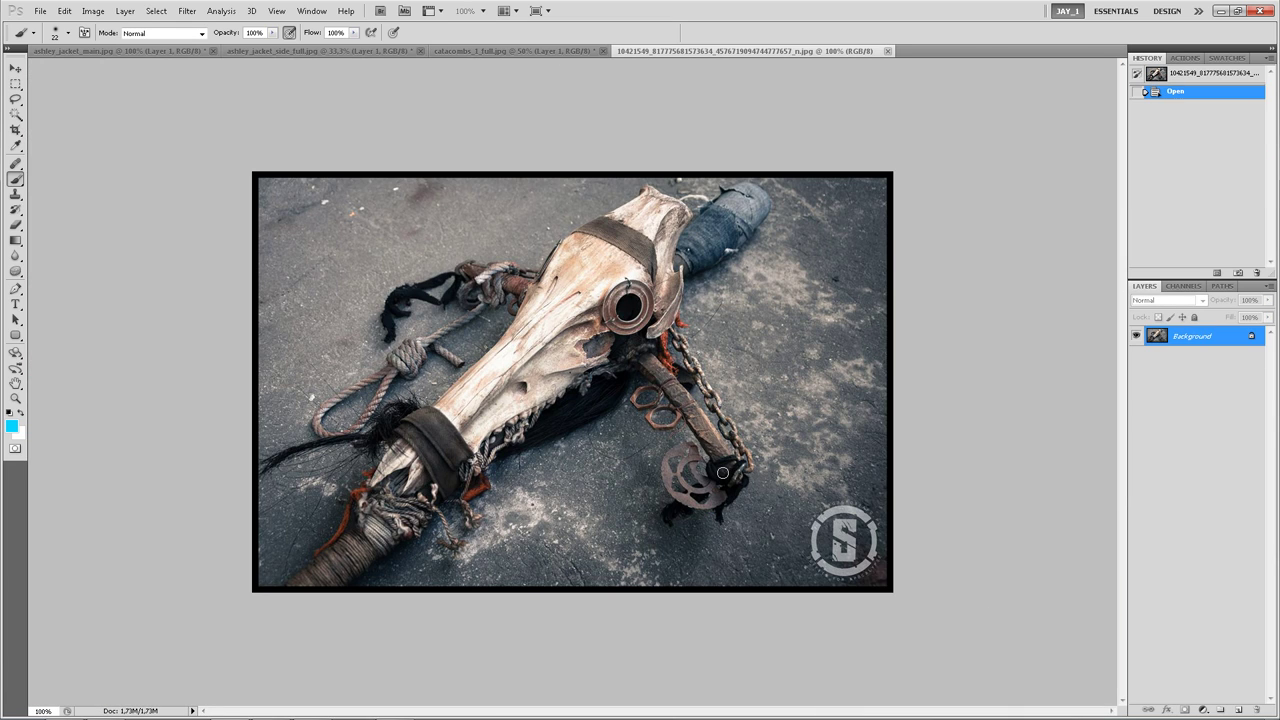
right_click(729, 423)
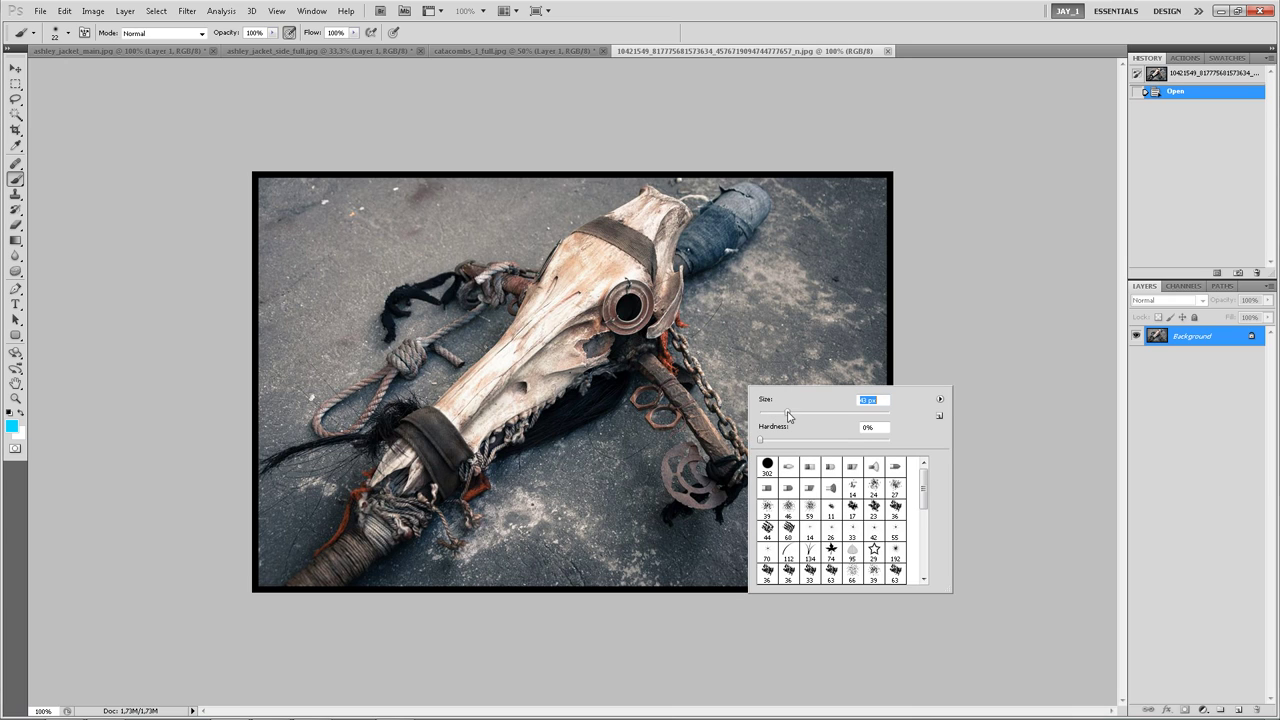
left_click(802, 287)
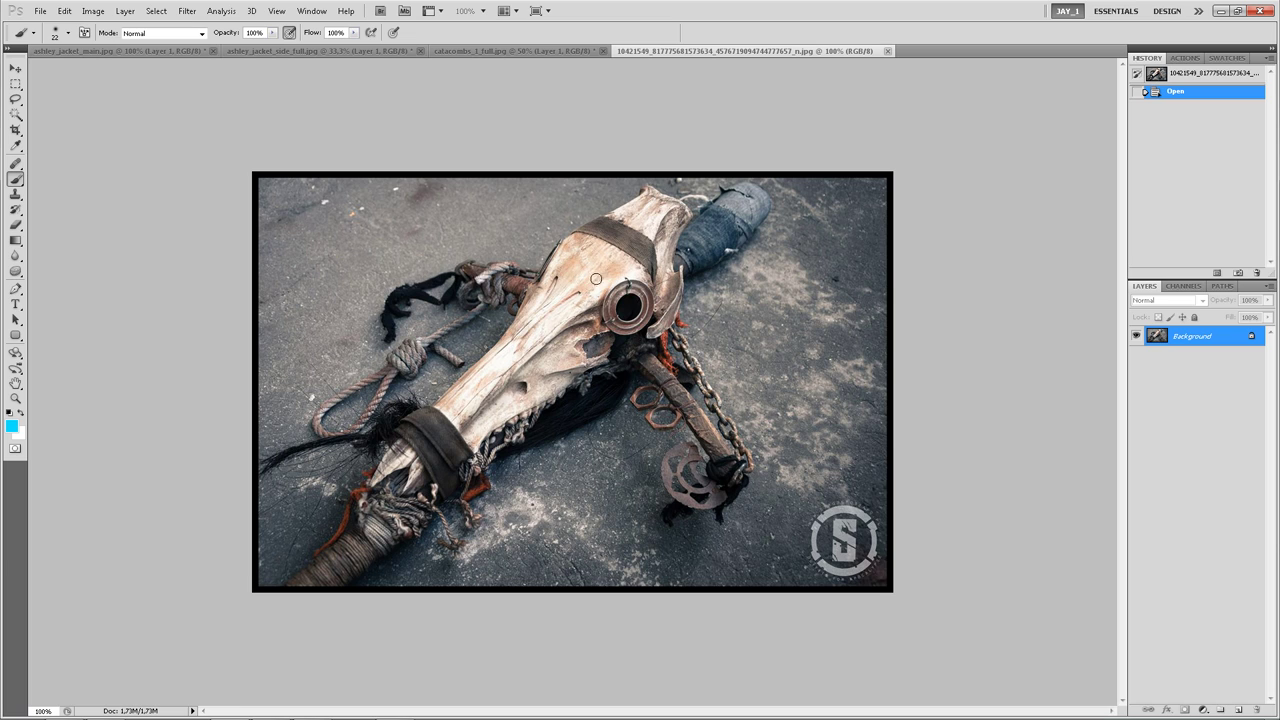
Step: Paint cyan strokes along the smooth bone of the skull, undoing each stroke
mouse_move(575, 262)
left_mouse_down()
mouse_move(541, 335)
mouse_move(468, 406)
mouse_move(583, 254)
mouse_move(565, 309)
mouse_move(598, 258)
left_mouse_up()
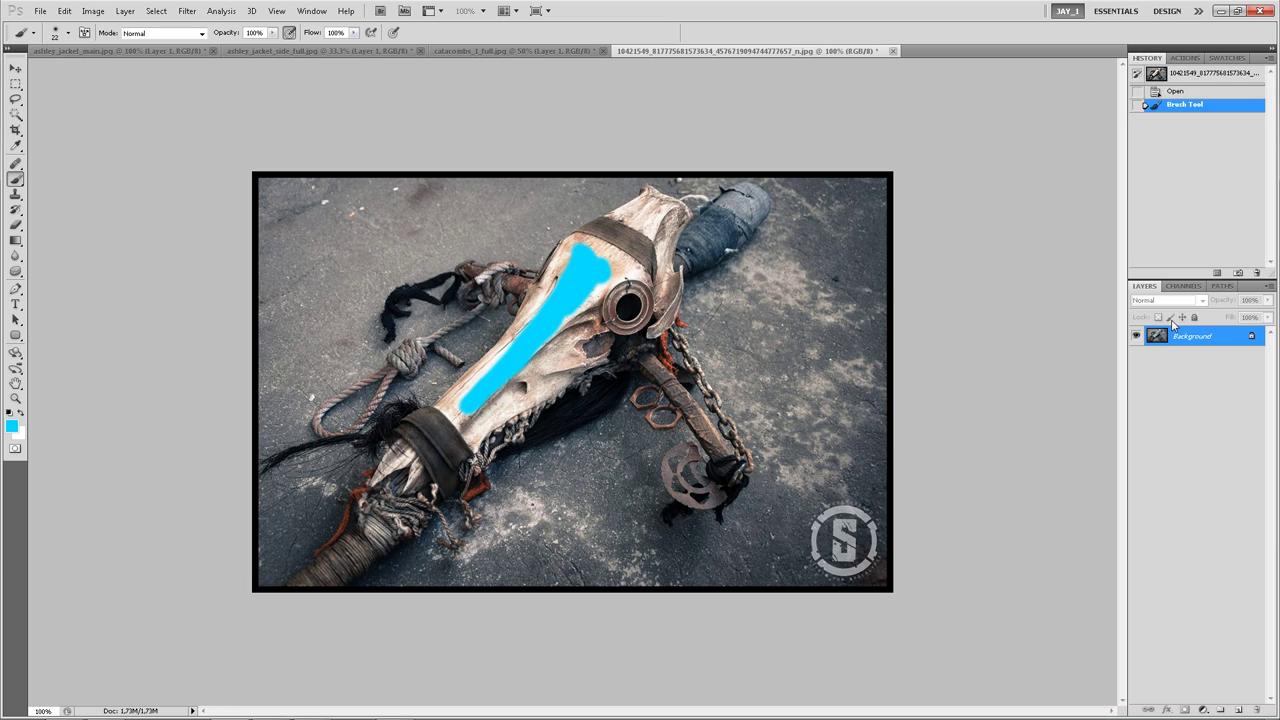
left_click(1180, 92)
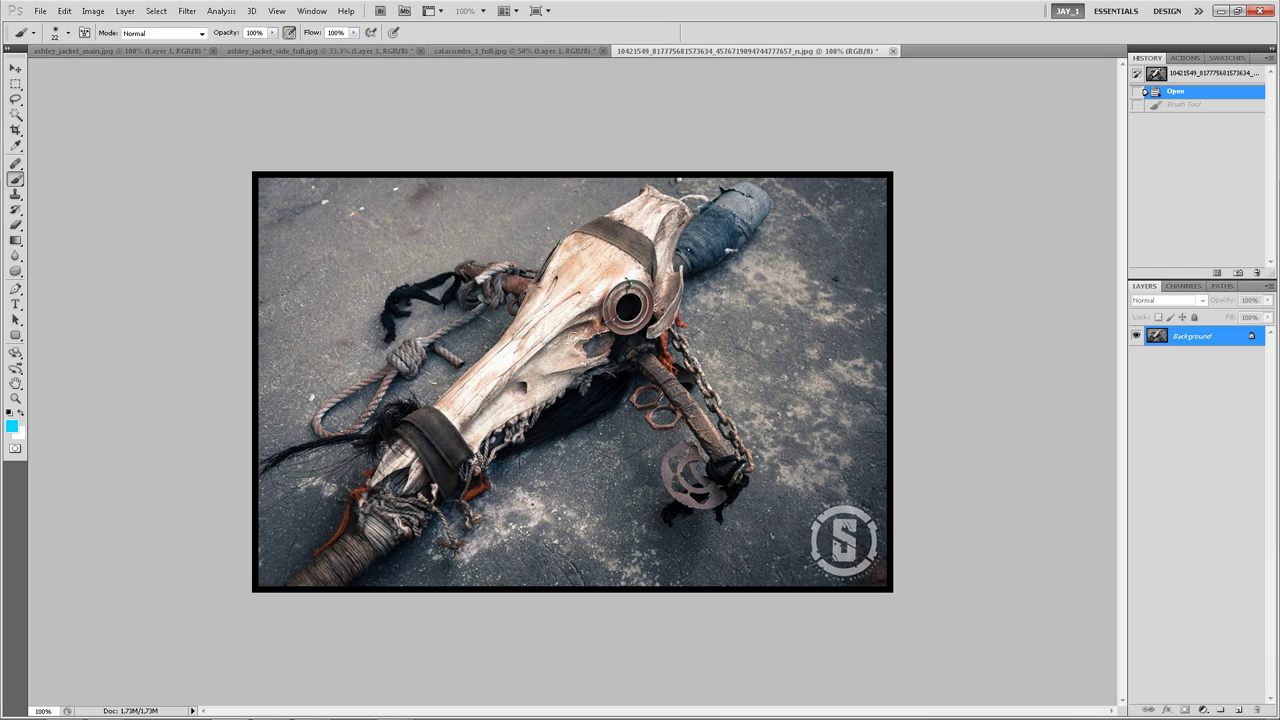
left_click_drag(575, 333, 480, 421)
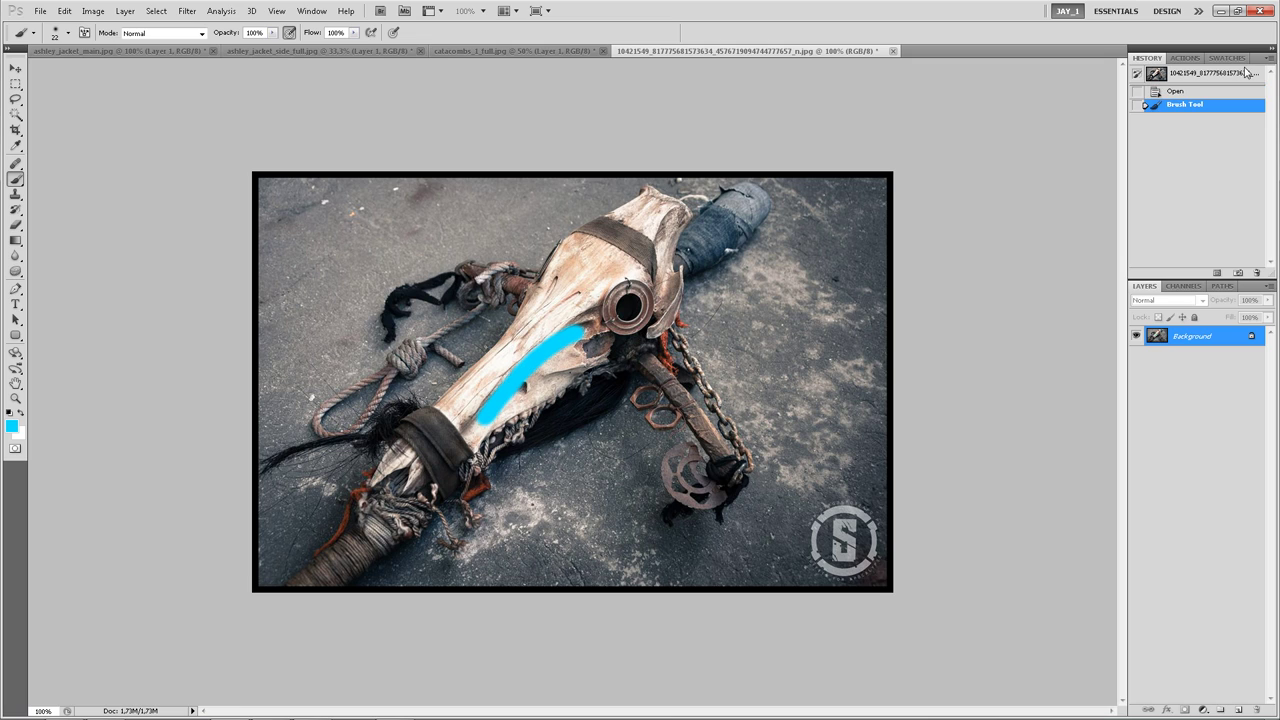
left_click(1176, 91)
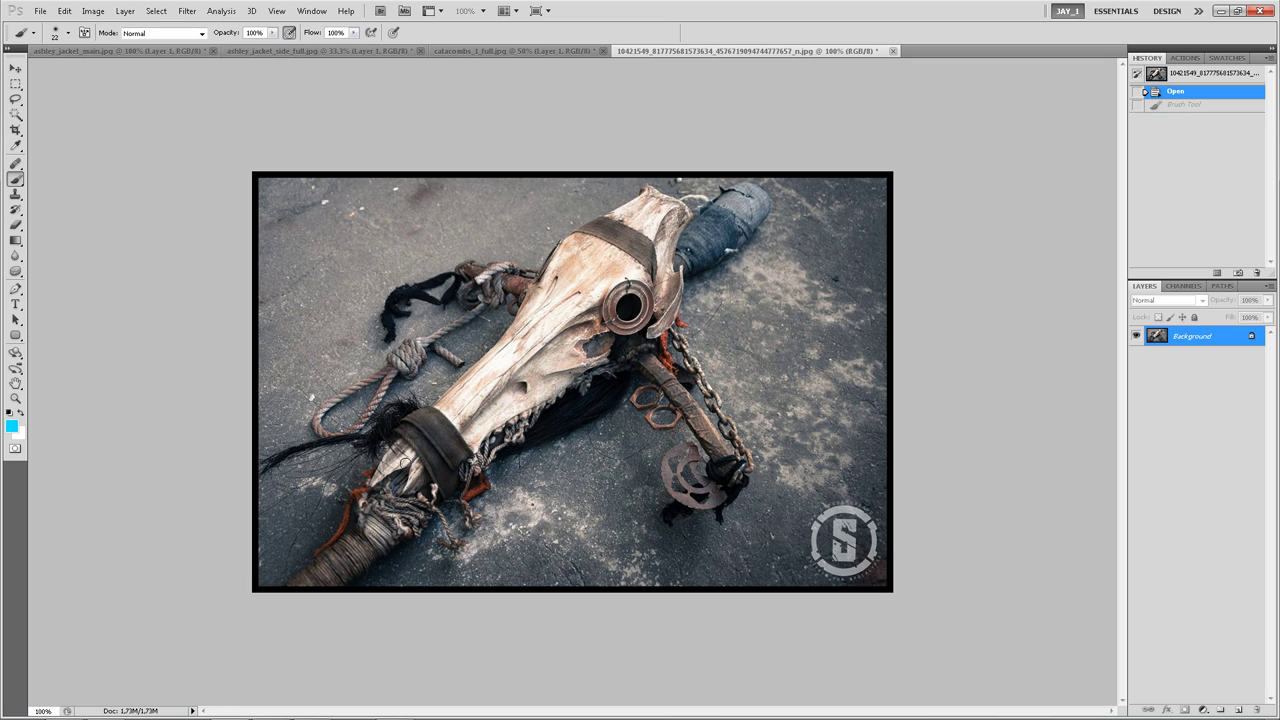
Step: Change the foreground color to red (ff2a00), brush over the rope-wrapped snout end of the skull weapon, and undo the stroke
left_click(14, 429)
left_click(927, 474)
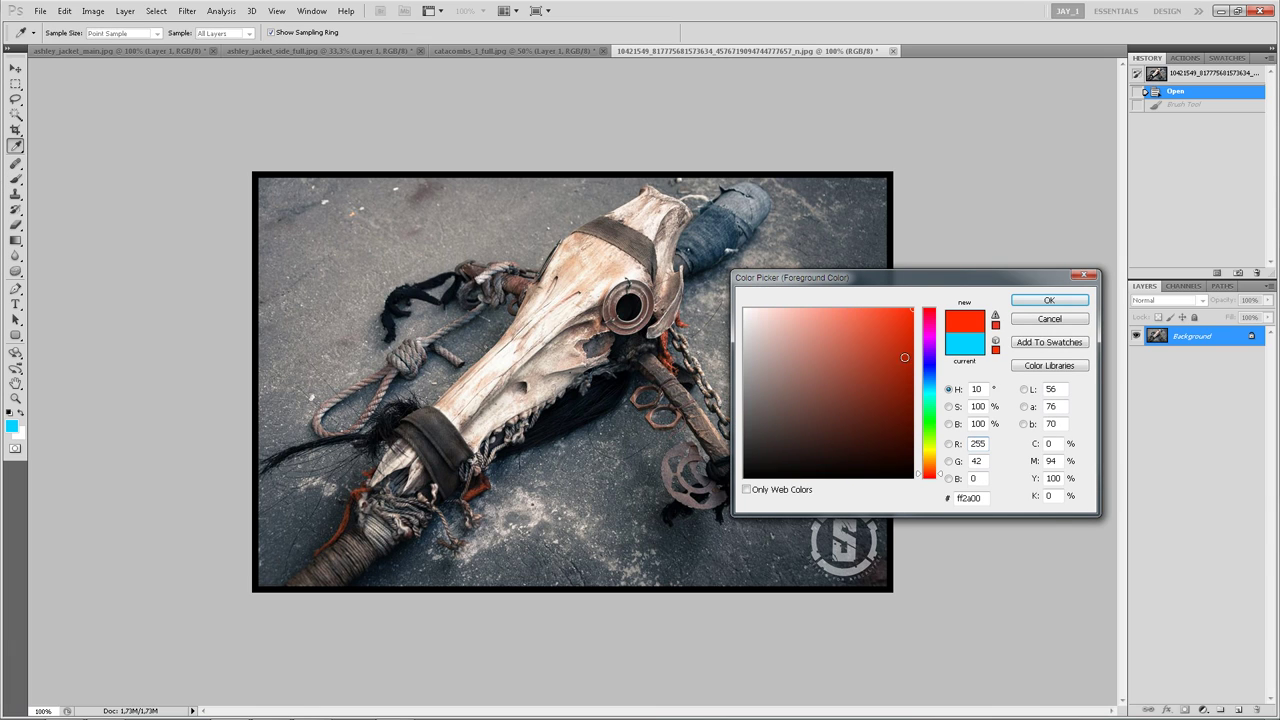
left_click(1049, 300)
key("b")
mouse_move(378, 520)
left_mouse_down()
mouse_move(392, 496)
mouse_move(420, 525)
left_mouse_up()
key("ctrl+z")
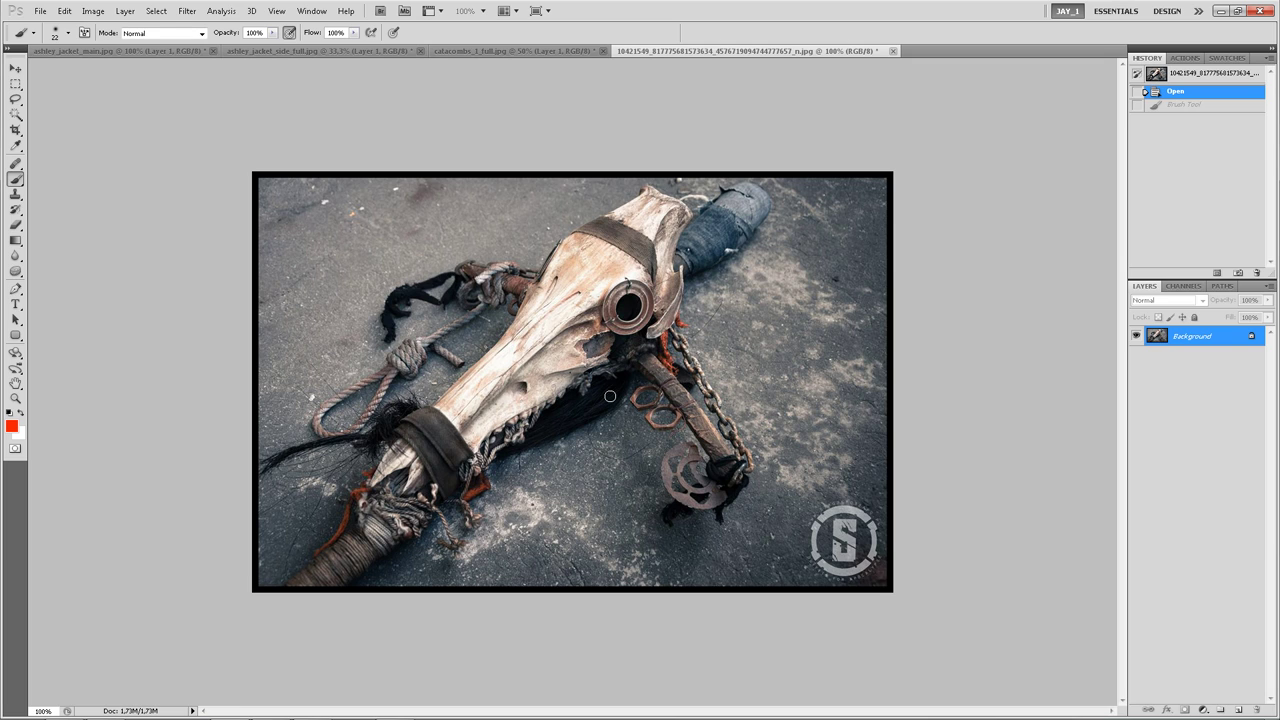
Step: Frame an area of the skull weapon photo with a rectangular selection and deselect it
key("m")
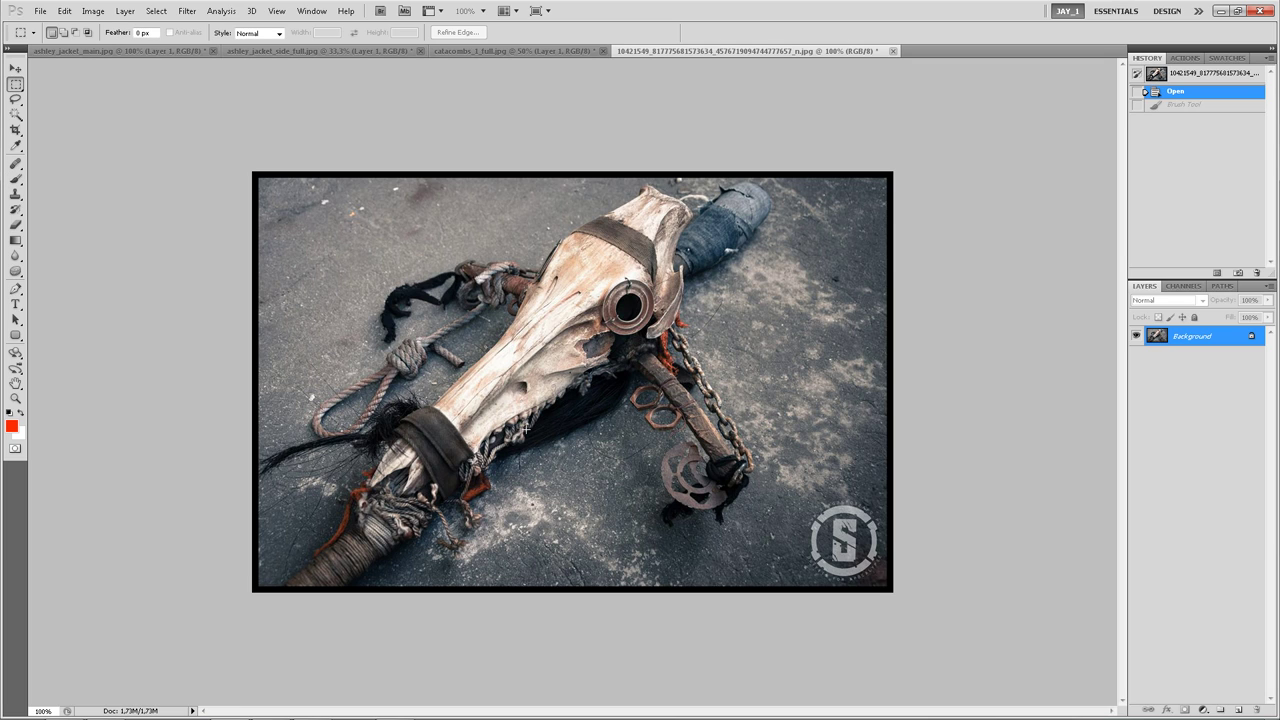
left_click_drag(758, 510, 796, 562)
left_click(845, 413)
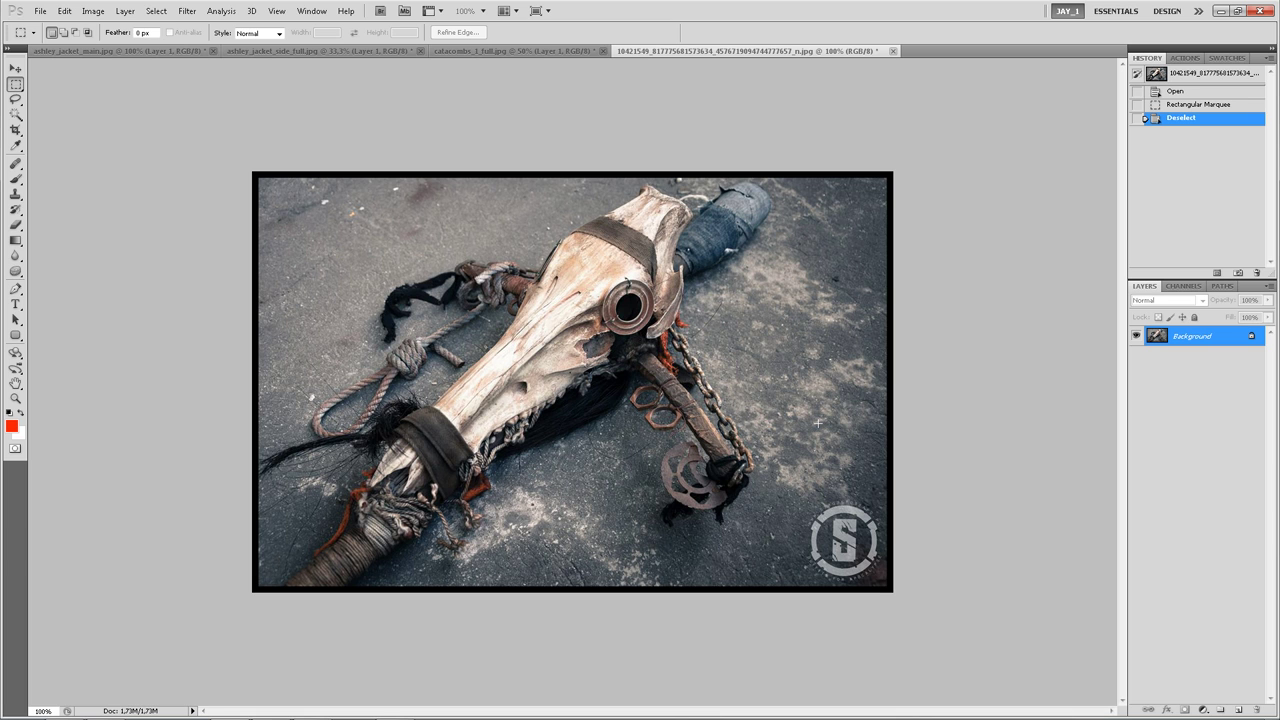
Step: Return to catacombs_1_full.jpg, dab red on the woman's arm tattoo with a 71 px brush, and undo the dab
key("b")
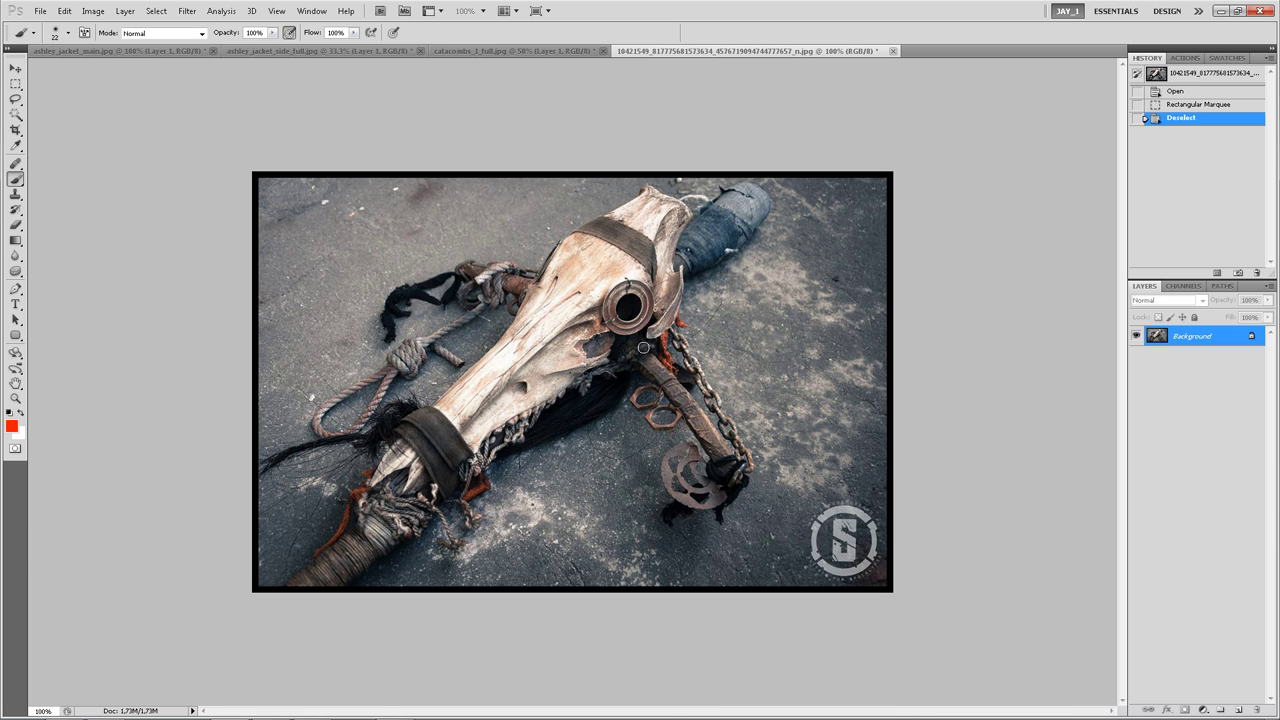
left_click(480, 51)
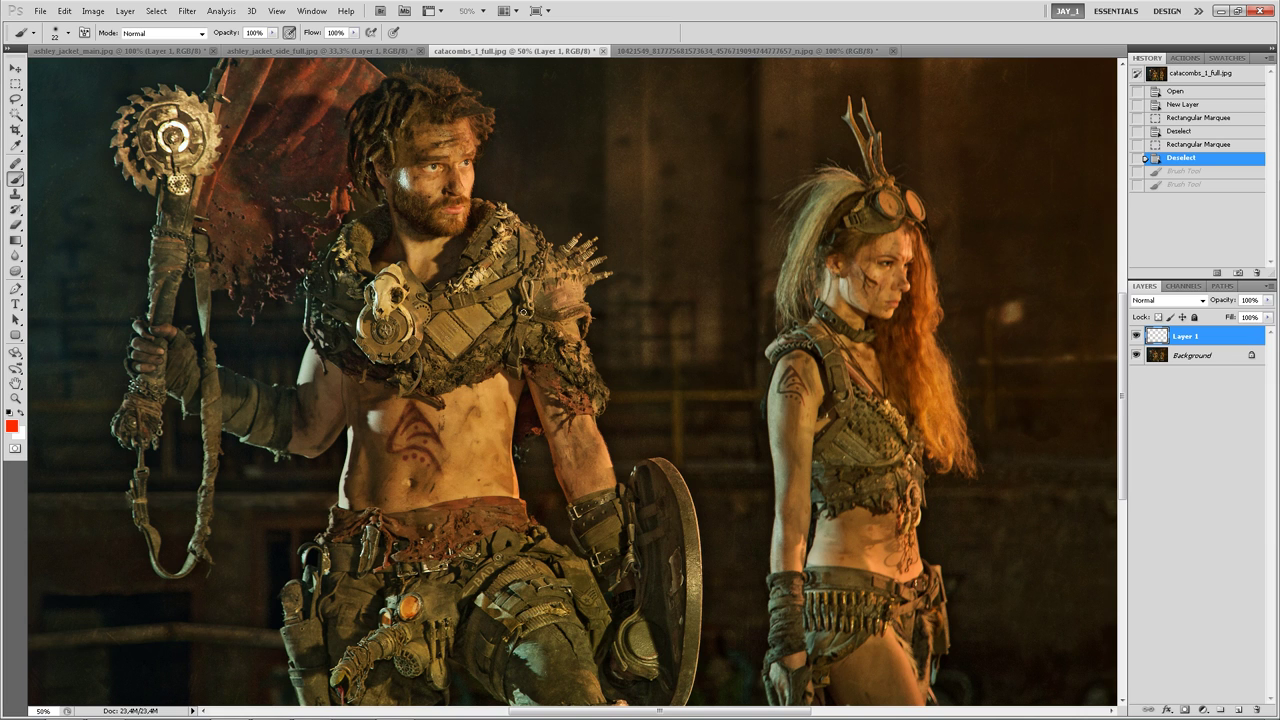
right_click(524, 295)
left_click_drag(549, 321, 591, 305)
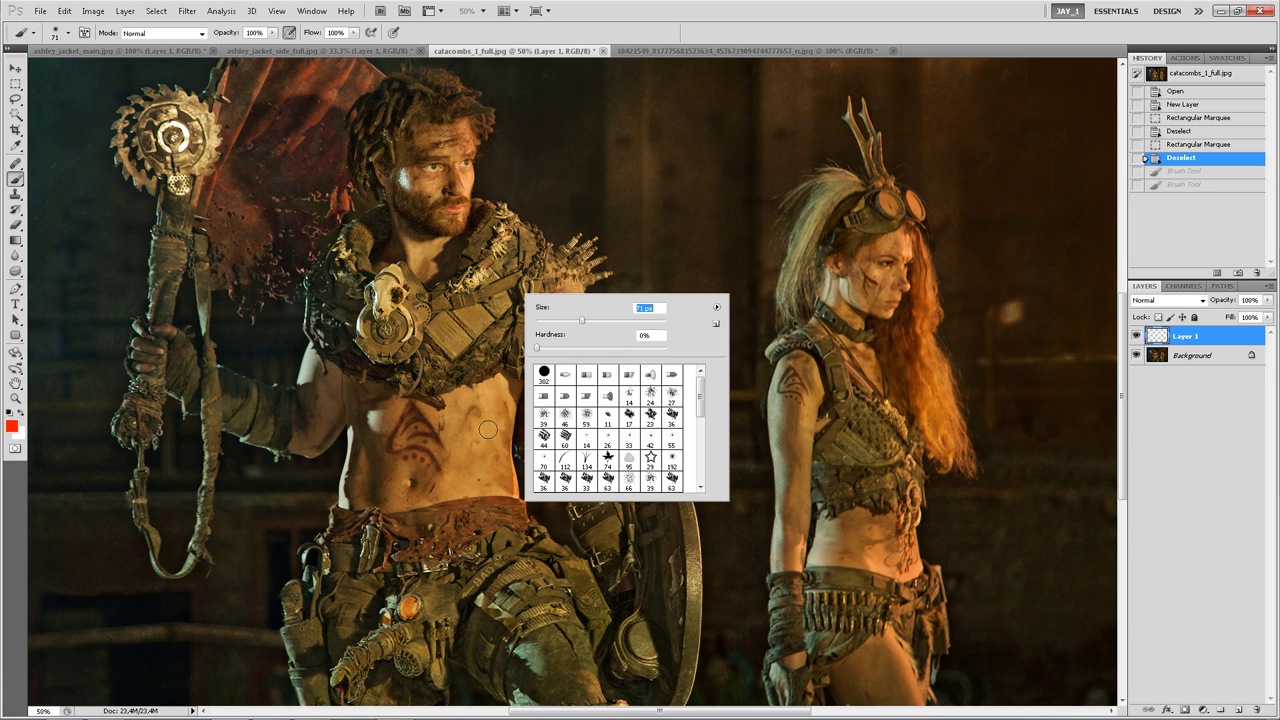
left_click(786, 384)
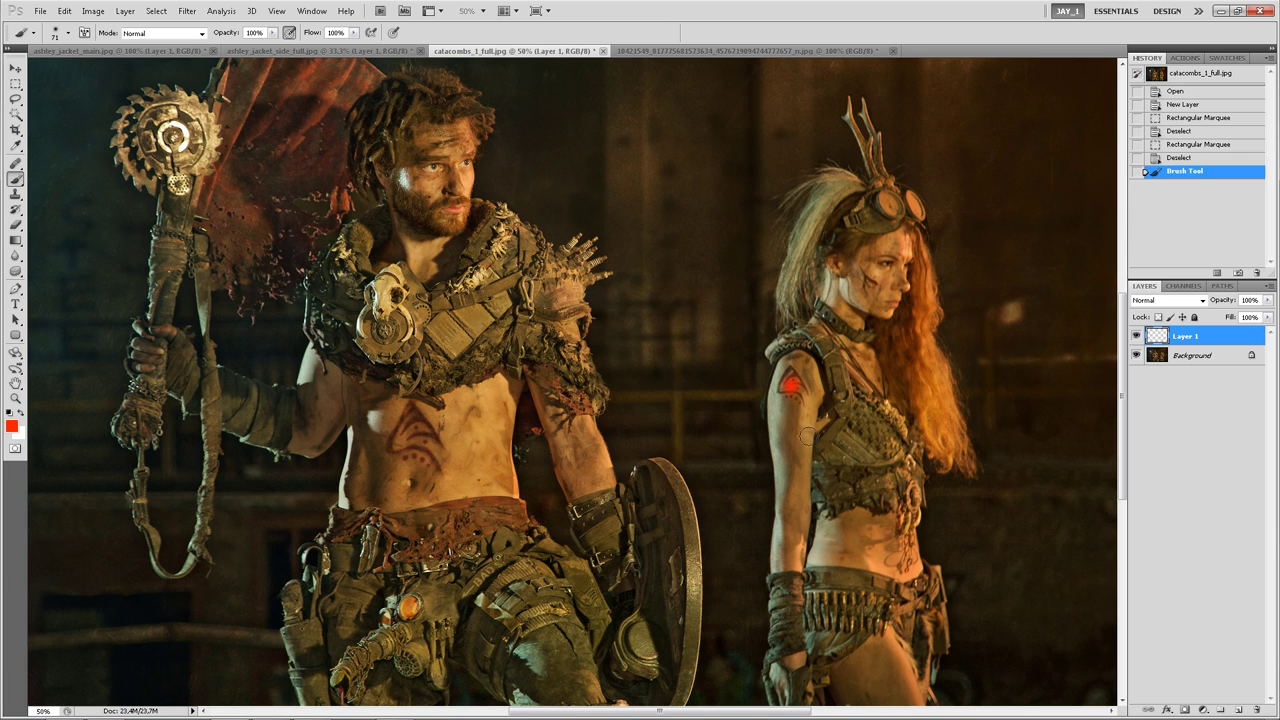
key("ctrl+z")
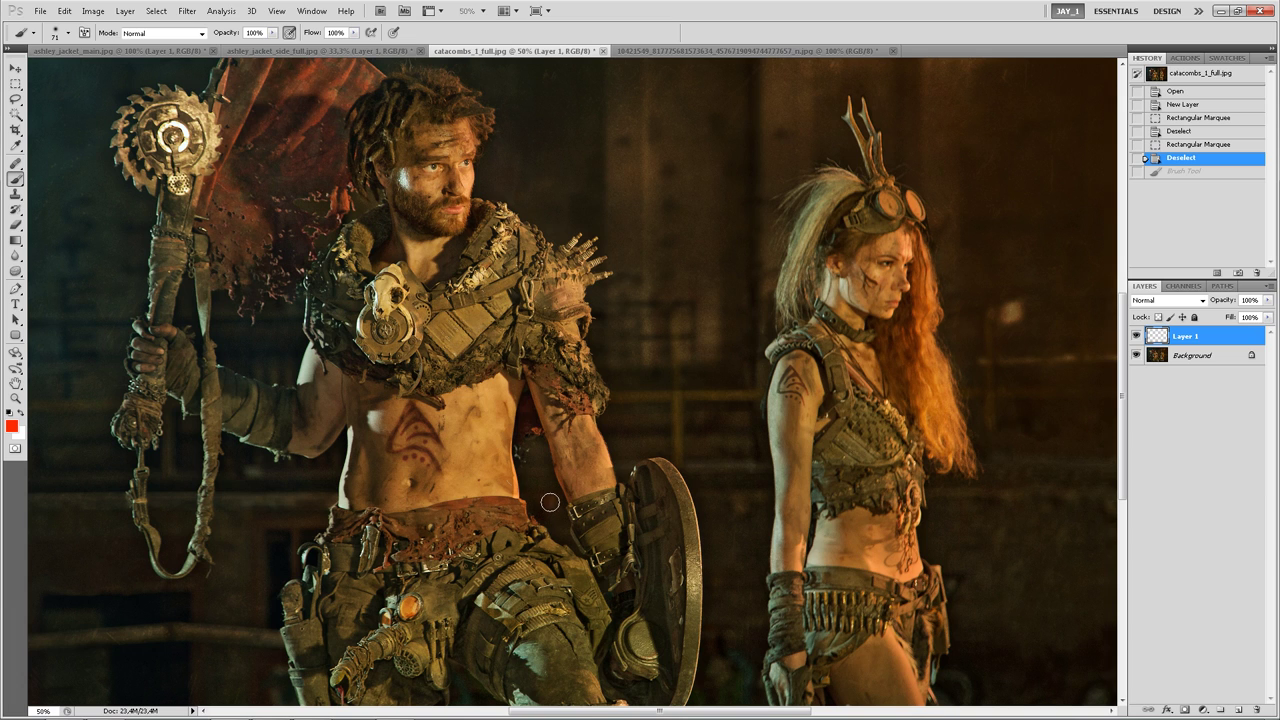
Step: Circle the man's detailed chest armor in red and his bare torso in cyan on Layer 1
mouse_move(357, 372)
left_mouse_down()
mouse_move(293, 297)
mouse_move(341, 219)
mouse_move(535, 272)
mouse_move(467, 346)
mouse_move(348, 345)
left_mouse_up()
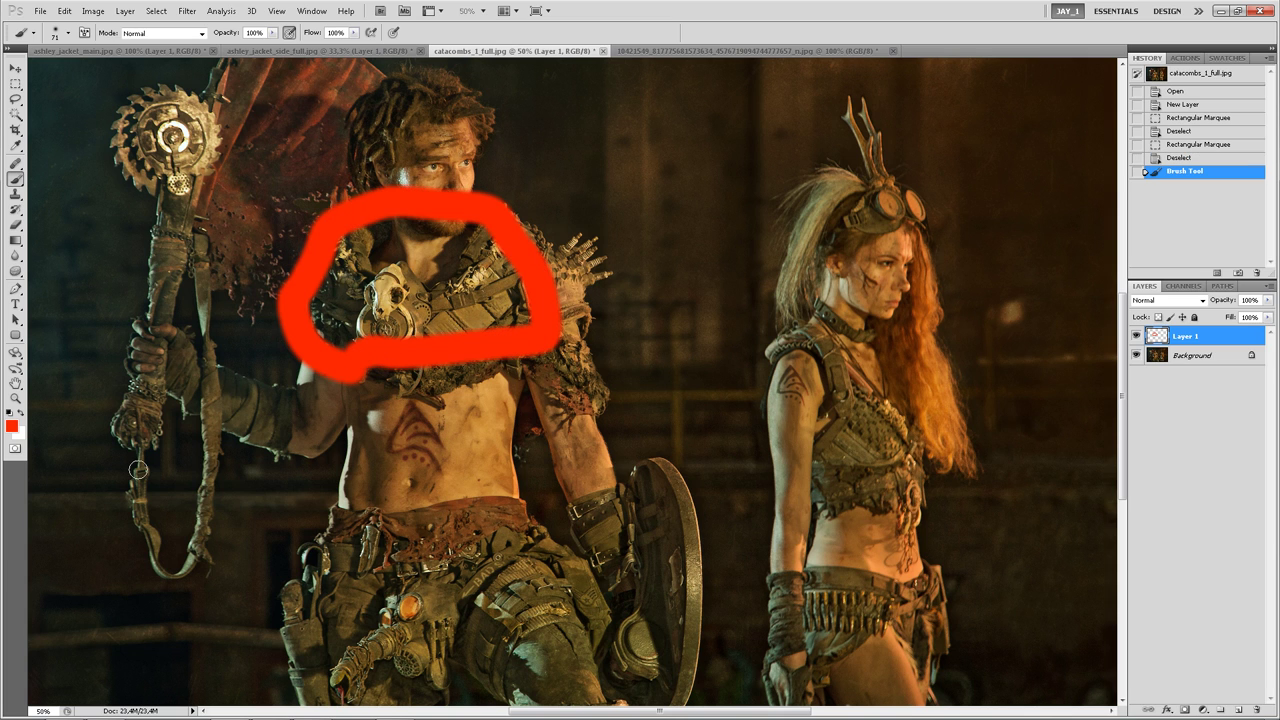
left_click(14, 427)
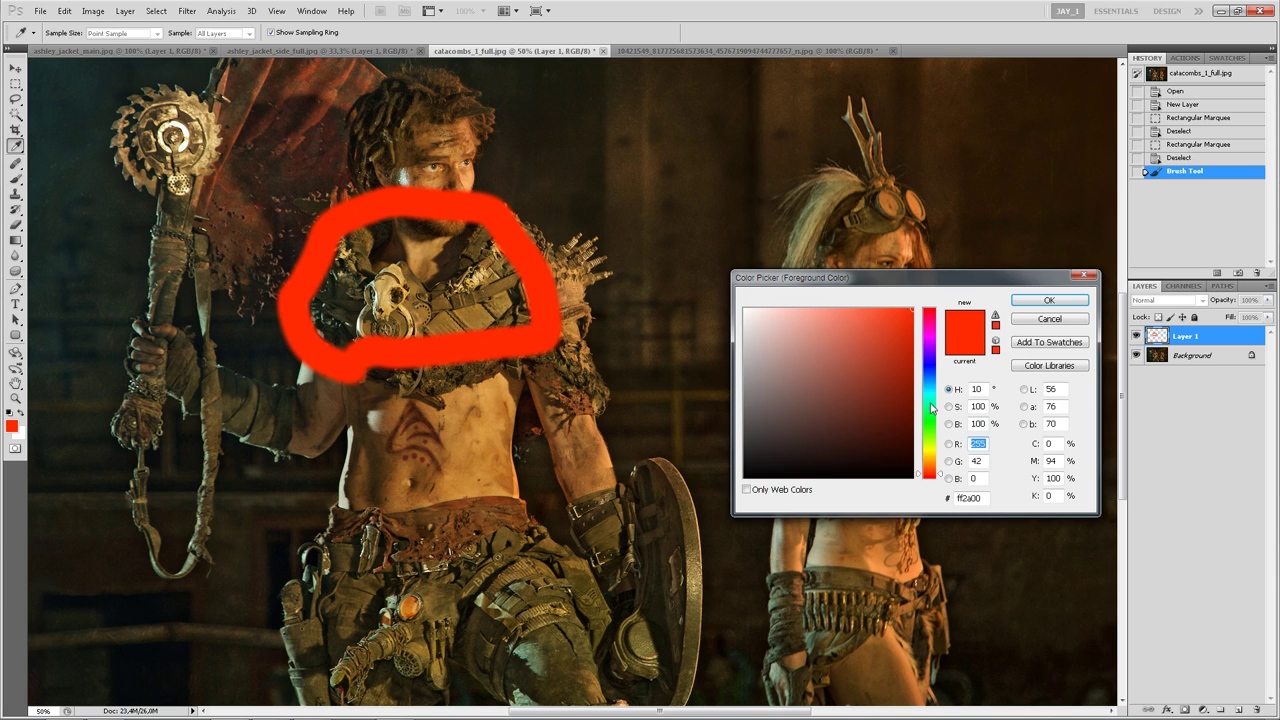
left_click_drag(933, 409, 933, 390)
left_click(1023, 307)
mouse_move(437, 360)
left_mouse_down()
mouse_move(310, 475)
mouse_move(545, 440)
mouse_move(428, 350)
left_mouse_up()
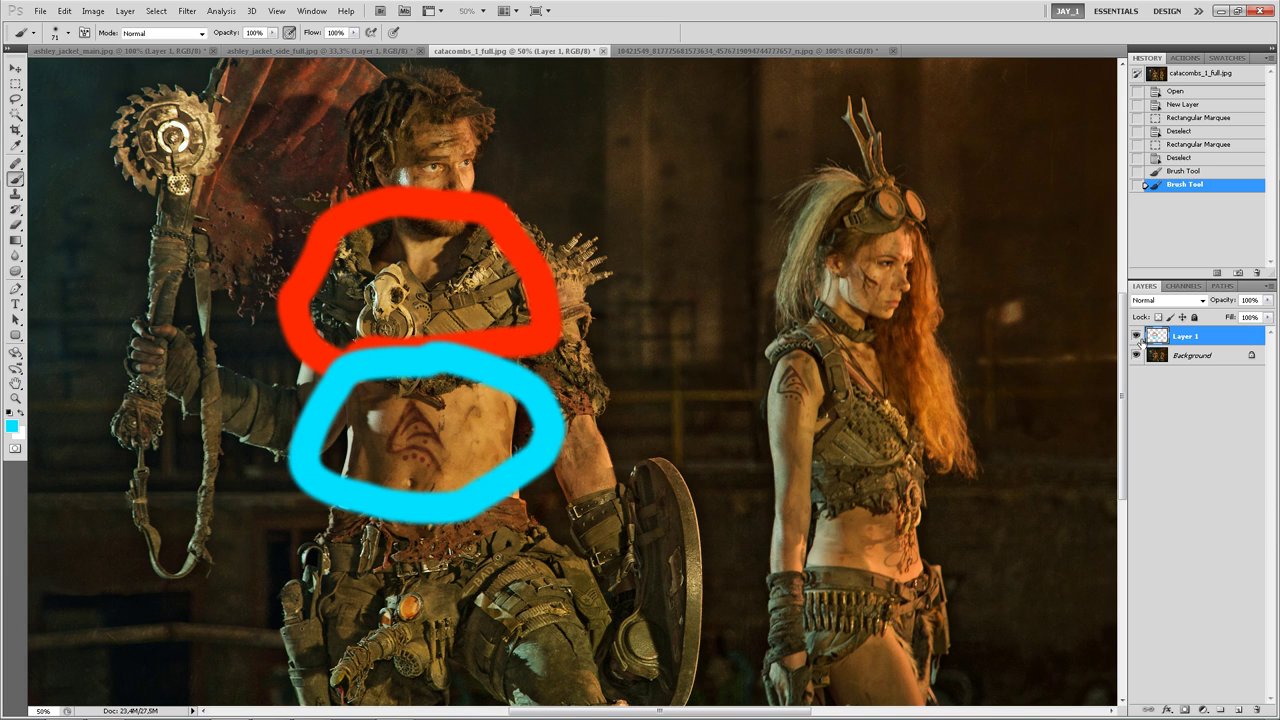
Step: Hide Layer 1 with the markings, and frame areas of the man's torso and the woman's midriff with rectangular selections, deselecting them
left_click(1136, 337)
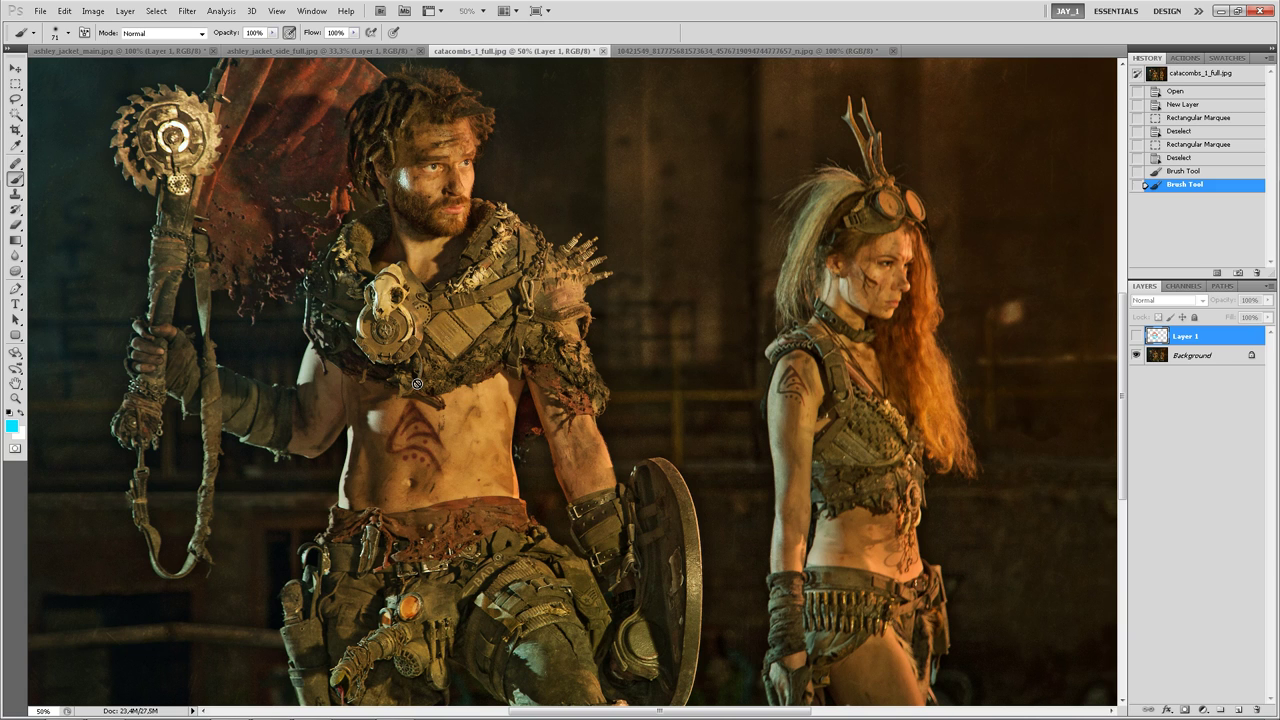
key("m")
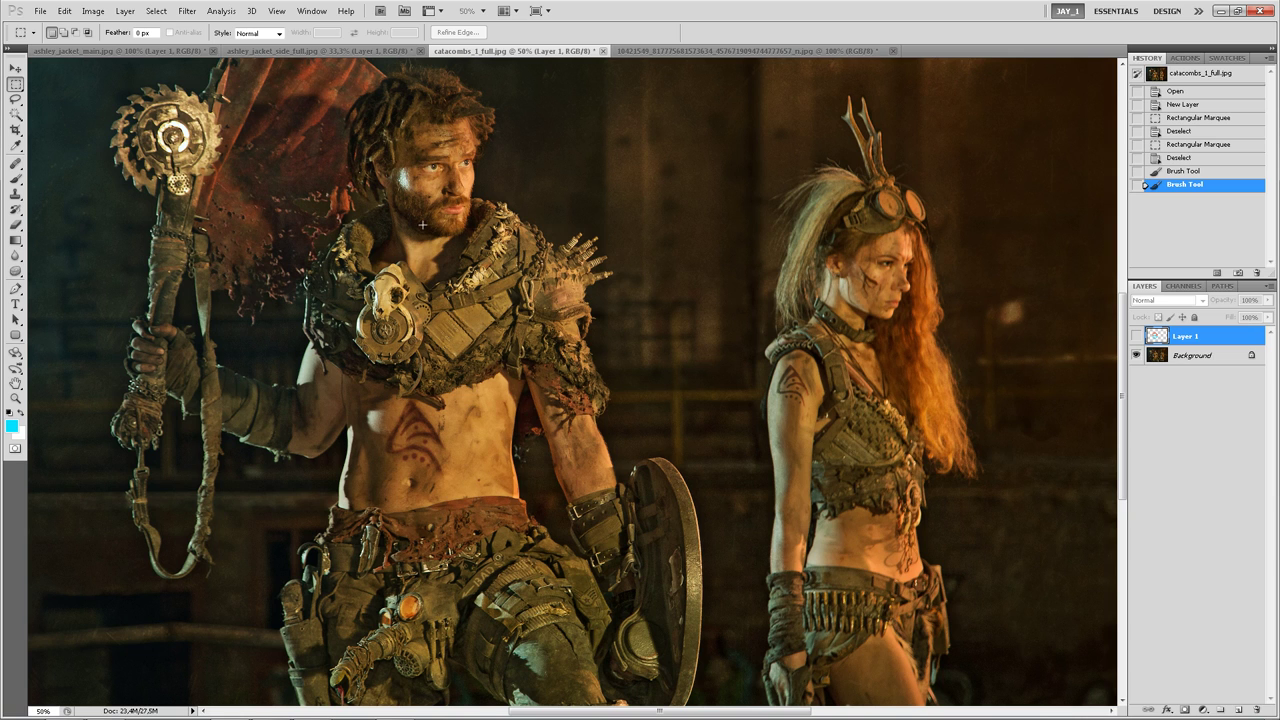
left_click_drag(581, 527, 581, 527)
left_click(452, 432)
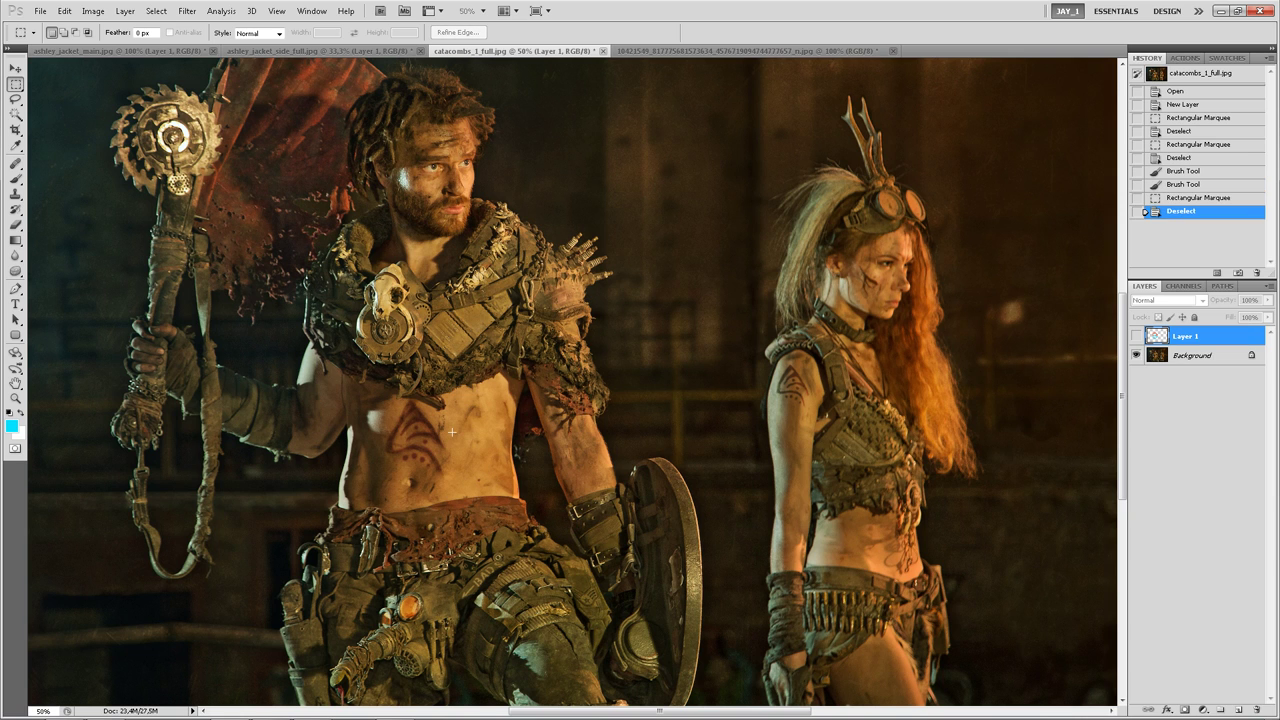
left_click_drag(532, 460, 532, 460)
left_click_drag(822, 531, 826, 535)
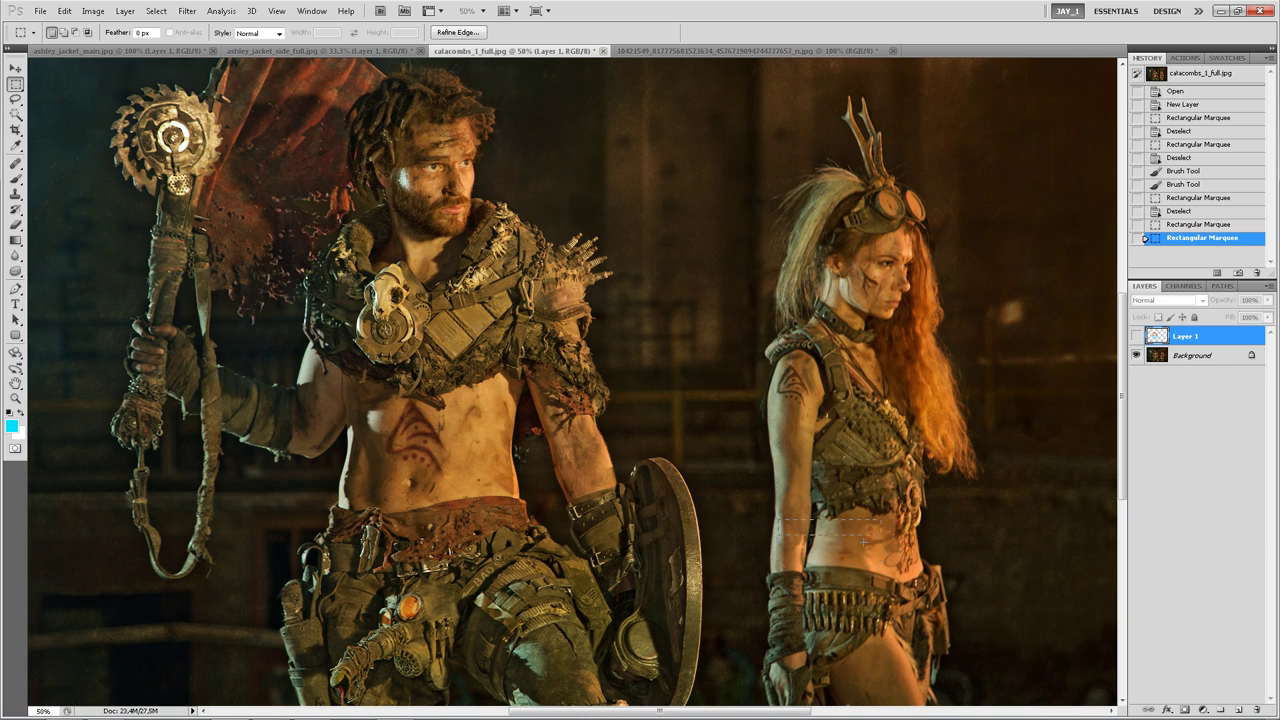
left_click_drag(868, 491, 824, 565)
left_click(893, 477)
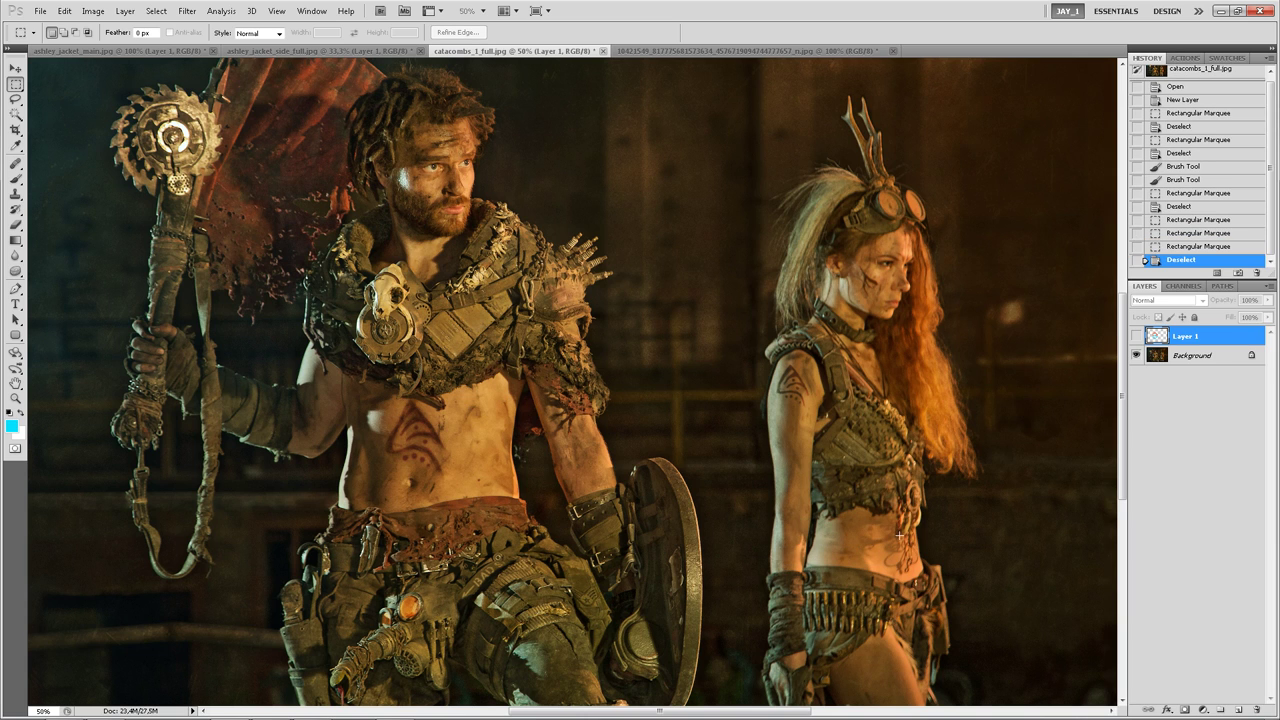
left_click_drag(512, 478, 512, 478)
left_click(512, 478)
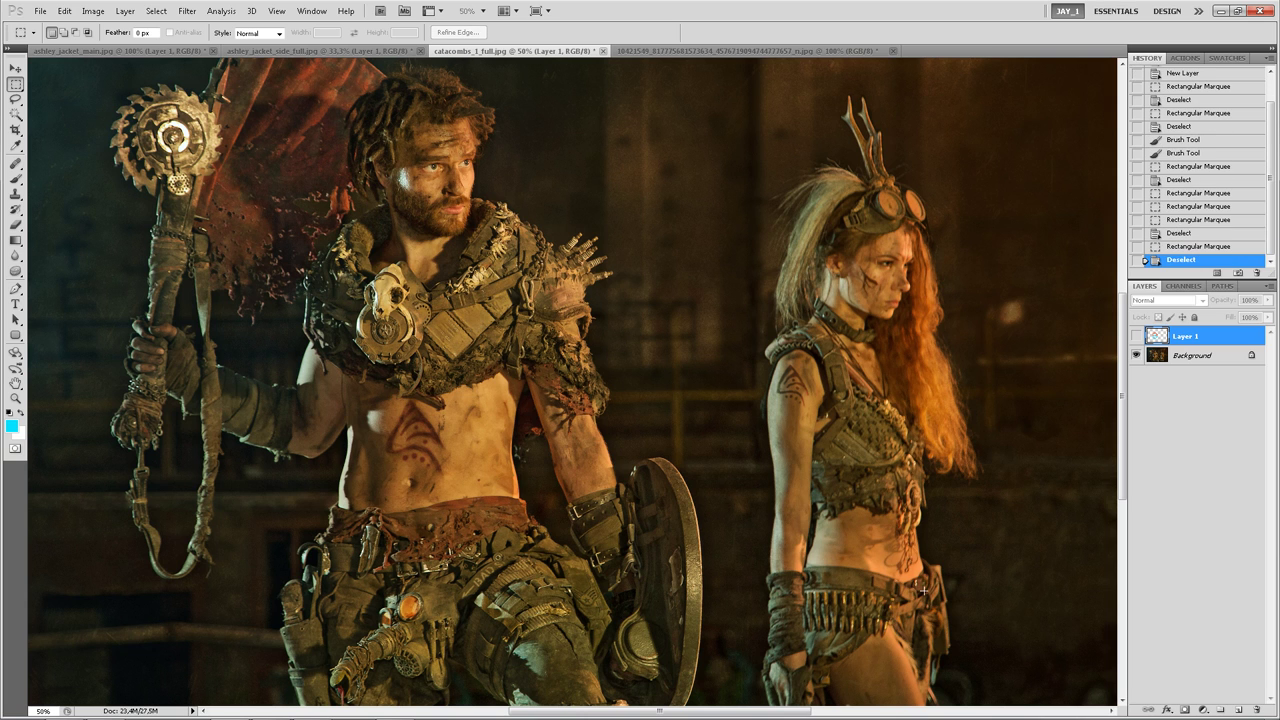
Step: Choose the Clone Stamp for the woman's midriff, and add a new layer between the background and the hidden Layer 1
left_click_drag(922, 553, 800, 514)
scroll(700, 490, "up", 5)
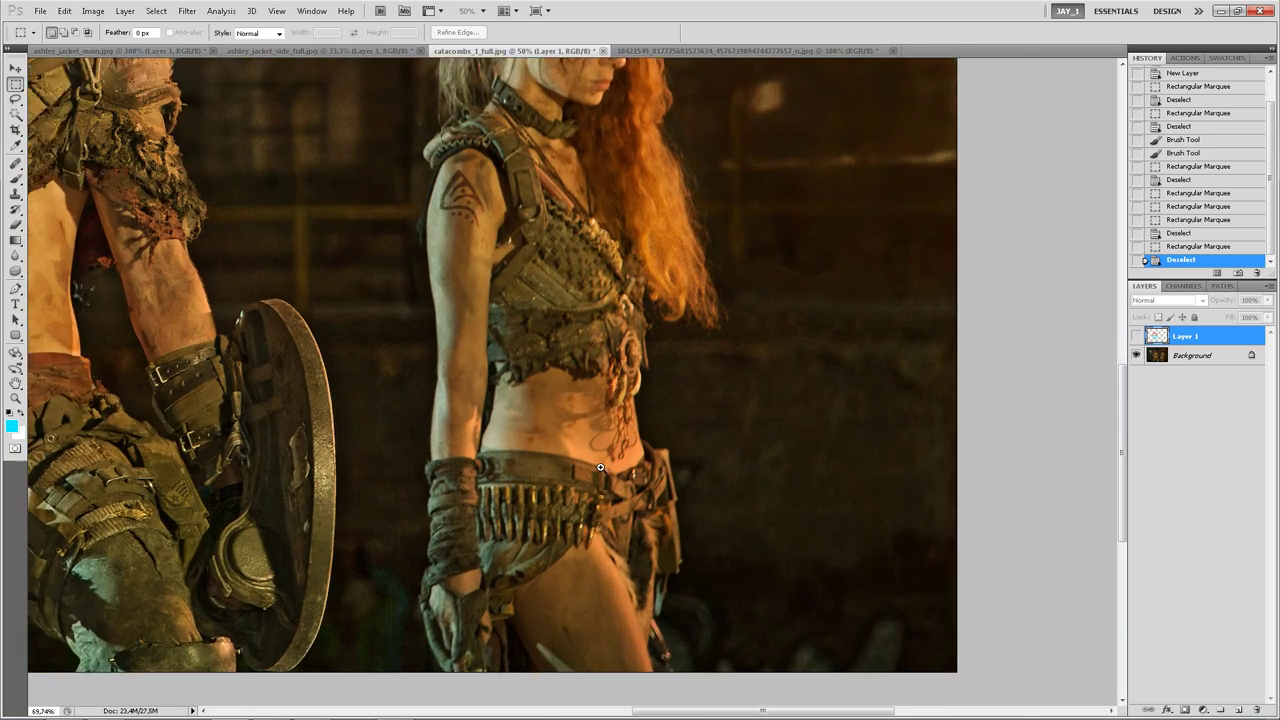
scroll(578, 460, "up", 2)
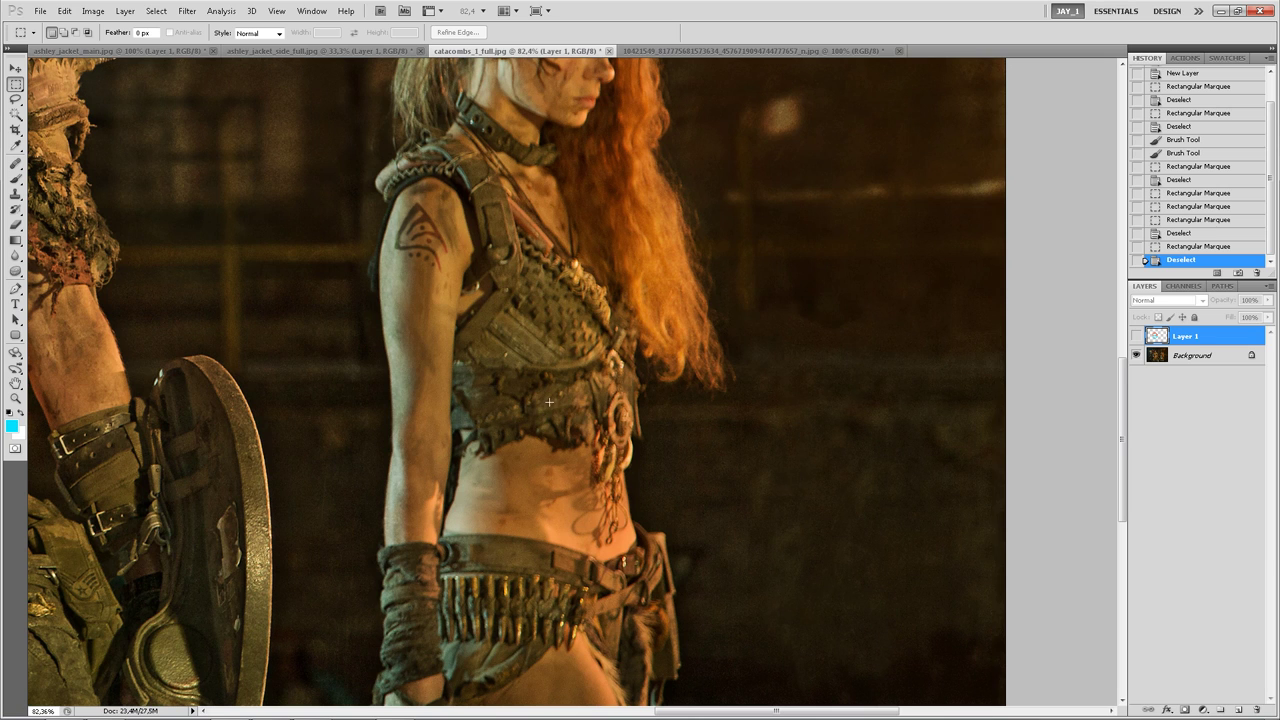
key("s")
right_click(624, 418)
left_click(1034, 380)
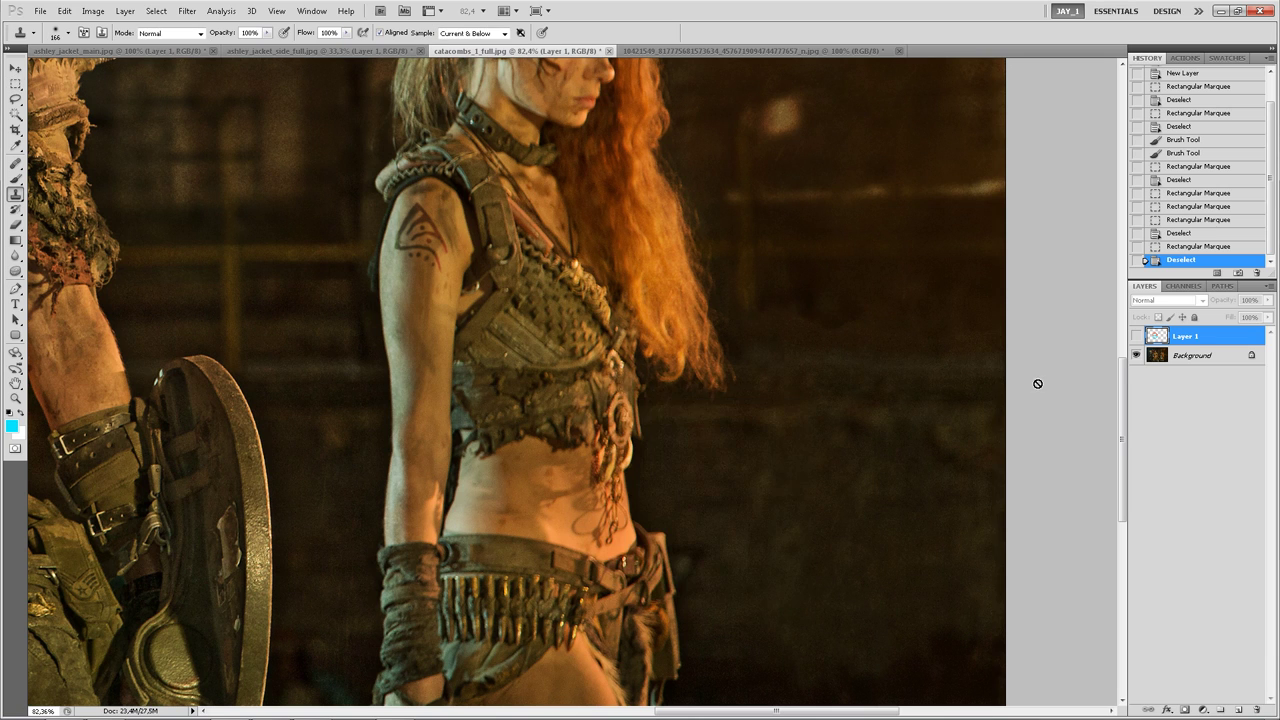
key("ctrl+shift+alt+n")
left_click_drag(1192, 357, 1195, 333)
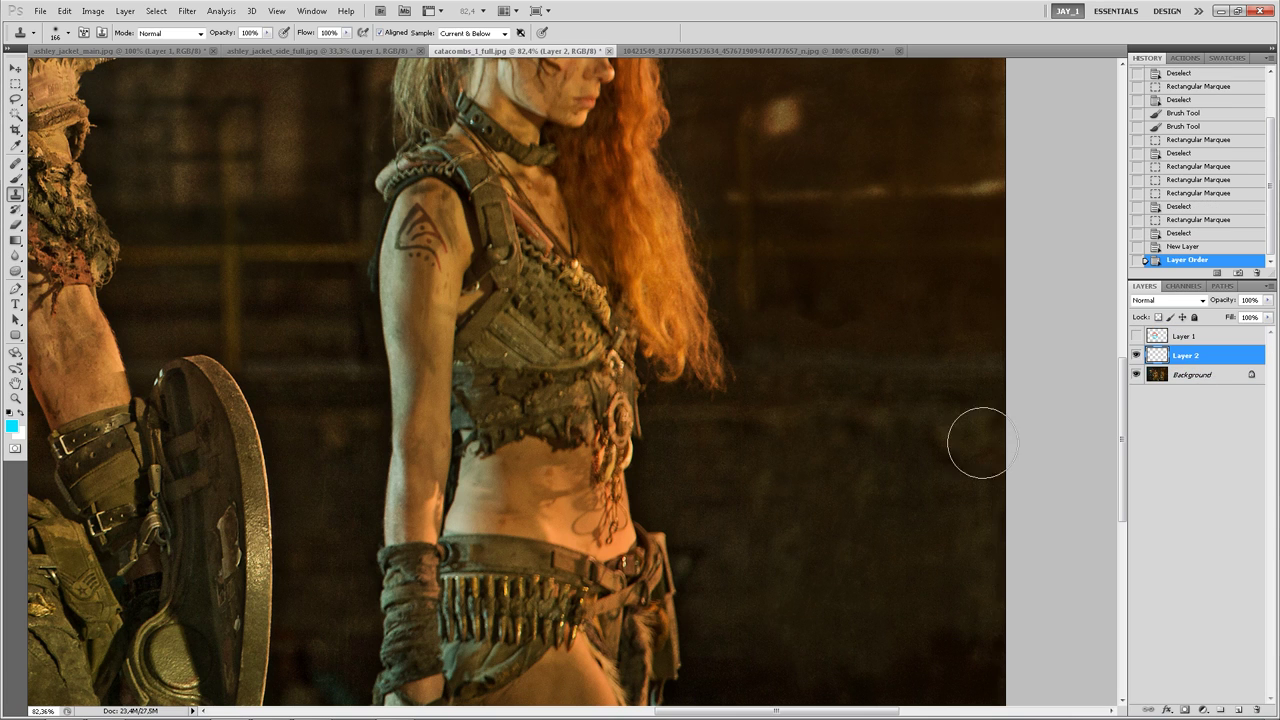
Step: Set the Clone Stamp brush to 97 px and examine the woman's midriff and the man's torso in catacombs_1_full.jpg
right_click(626, 420)
left_click_drag(686, 441, 690, 442)
key("Return")
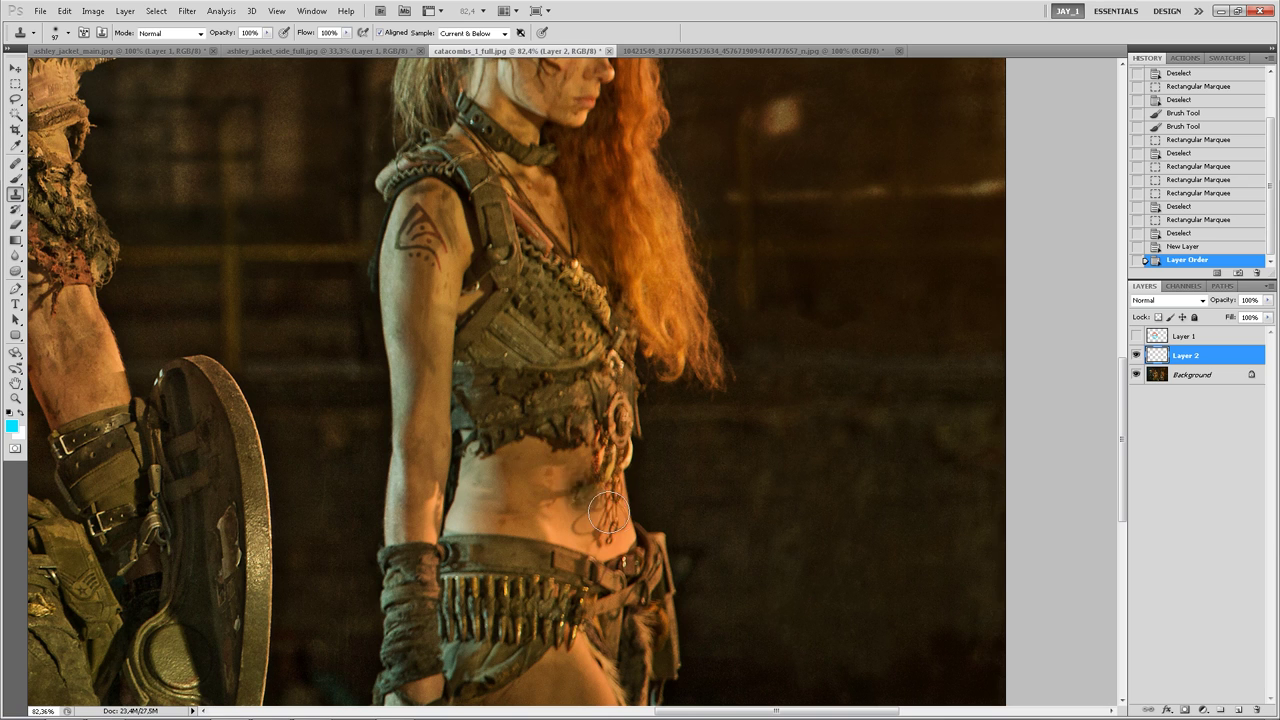
mouse_move(574, 490)
left_mouse_down()
mouse_move(604, 403)
mouse_move(610, 440)
mouse_move(663, 523)
mouse_move(618, 465)
mouse_move(642, 545)
left_mouse_up()
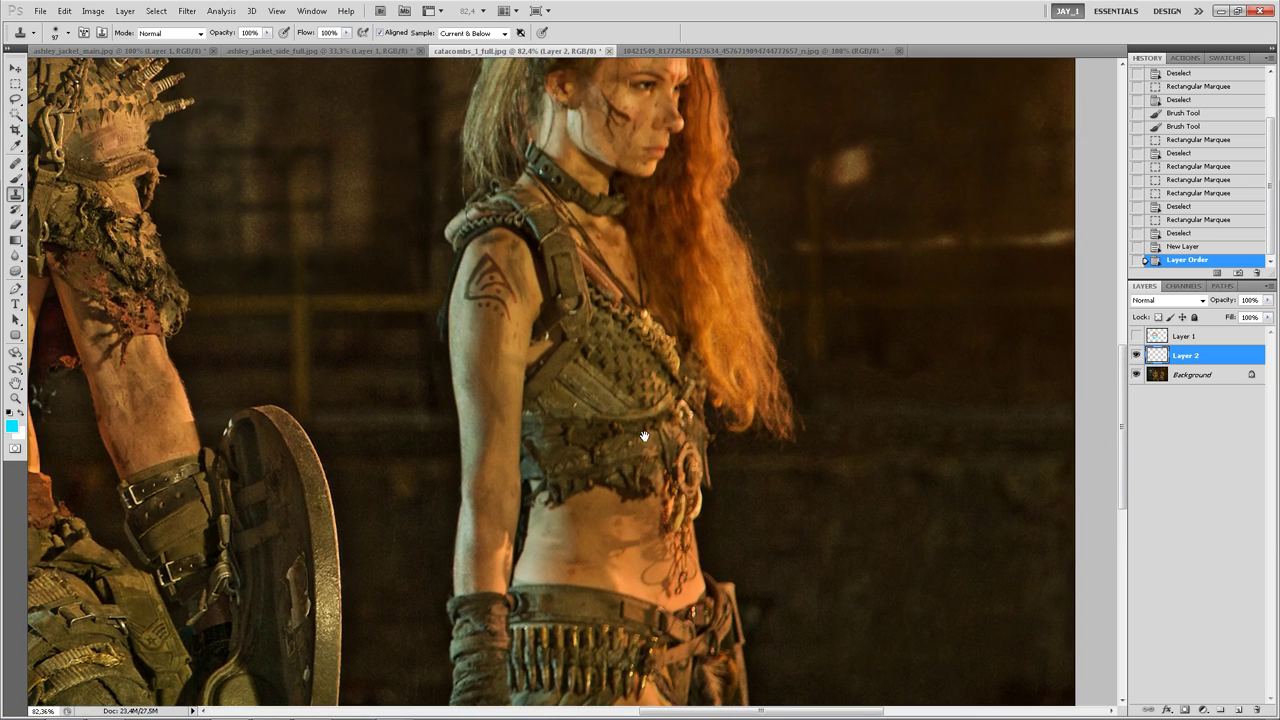
left_click_drag(583, 357, 792, 392)
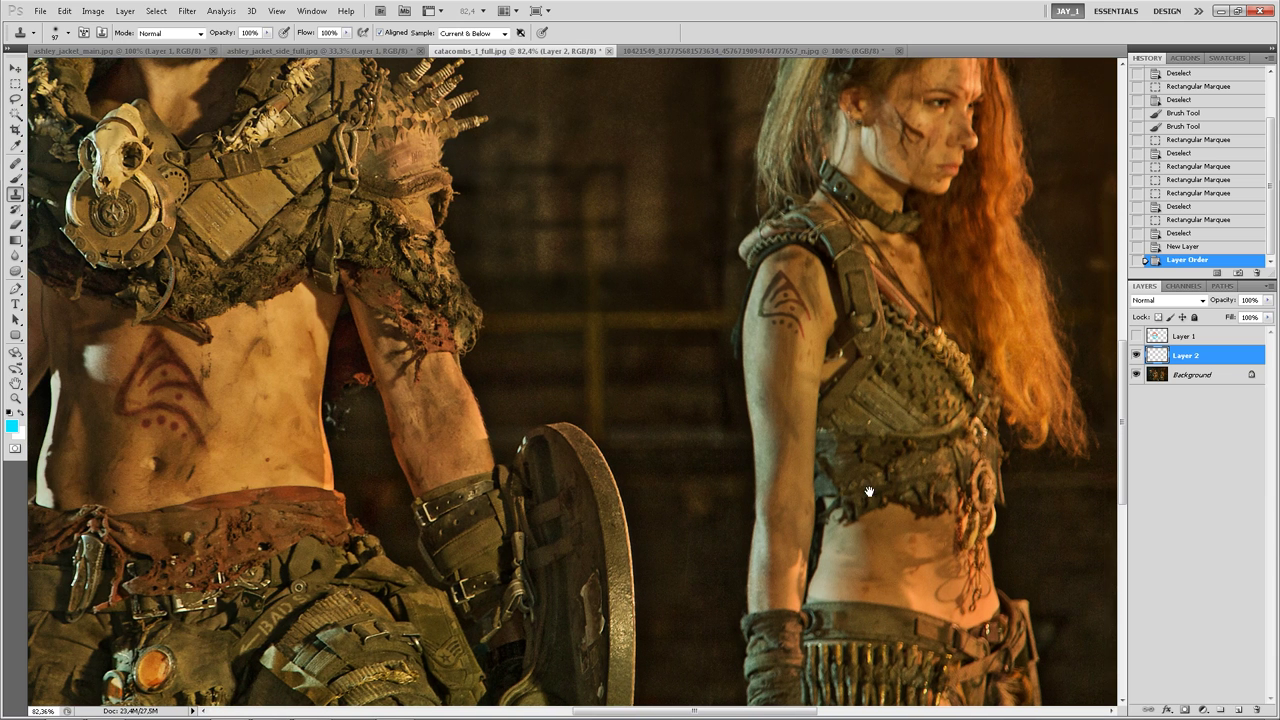
left_click_drag(868, 522, 820, 456)
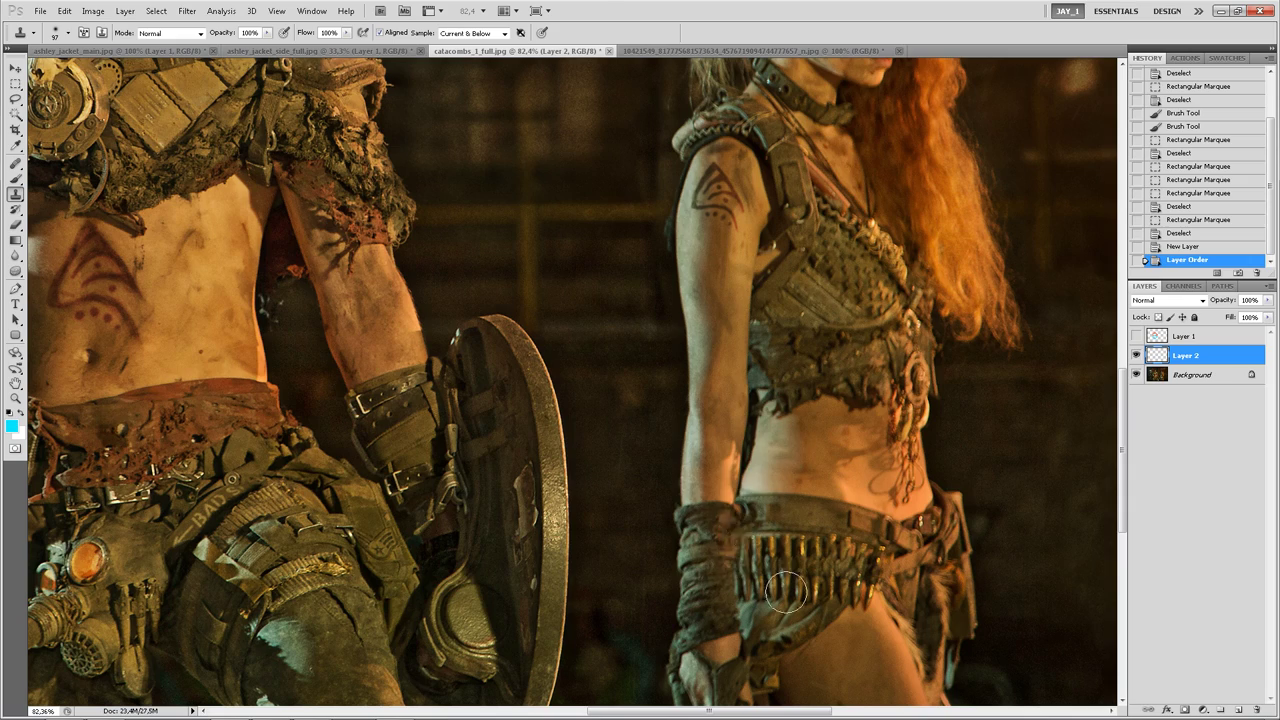
Step: Open a_world_ablaze_1_FULL.jpg from the Bridge image folder in Photoshop, with the man's upper body in view at 25%
key("alt+Tab")
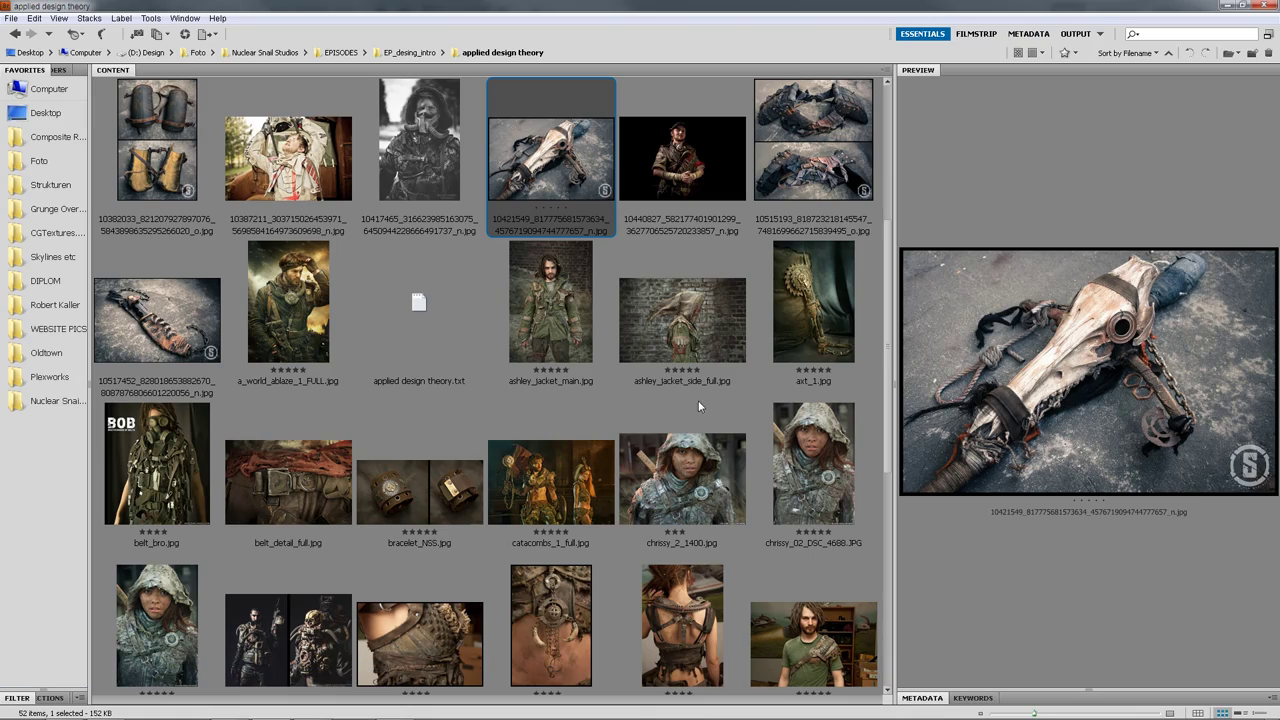
left_click(275, 350)
key("alt+Tab")
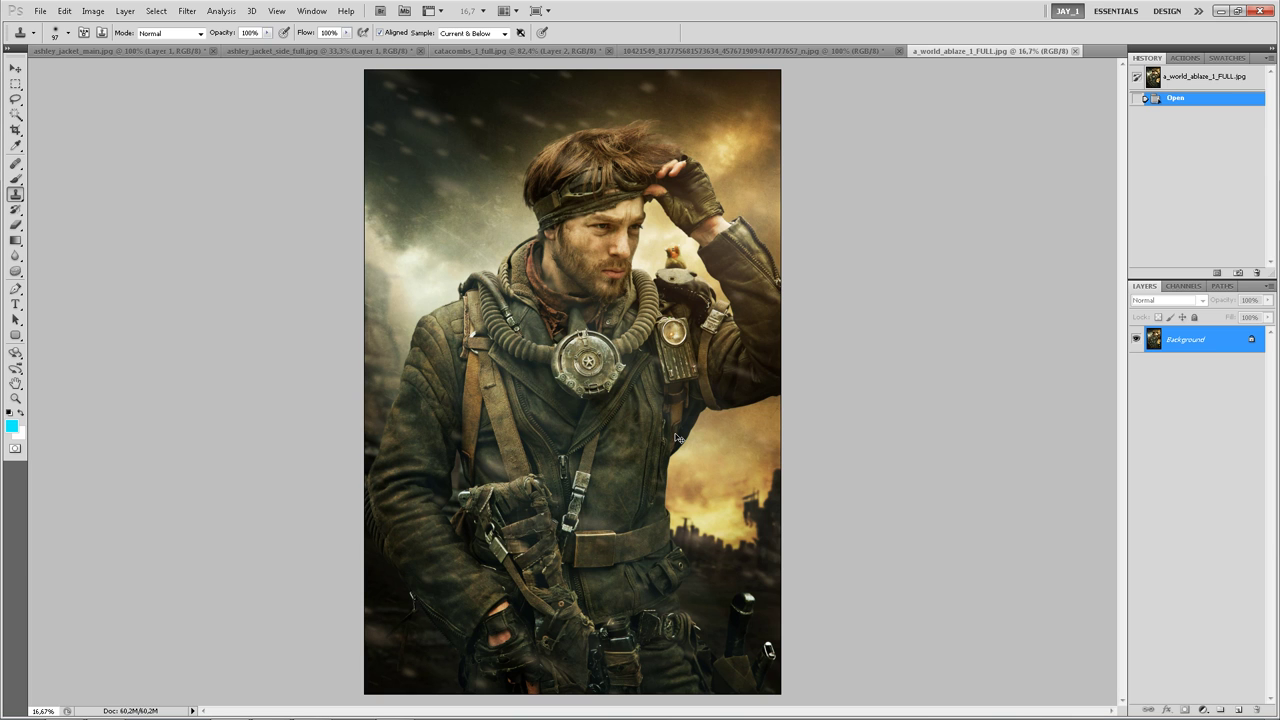
key("ctrl+plus")
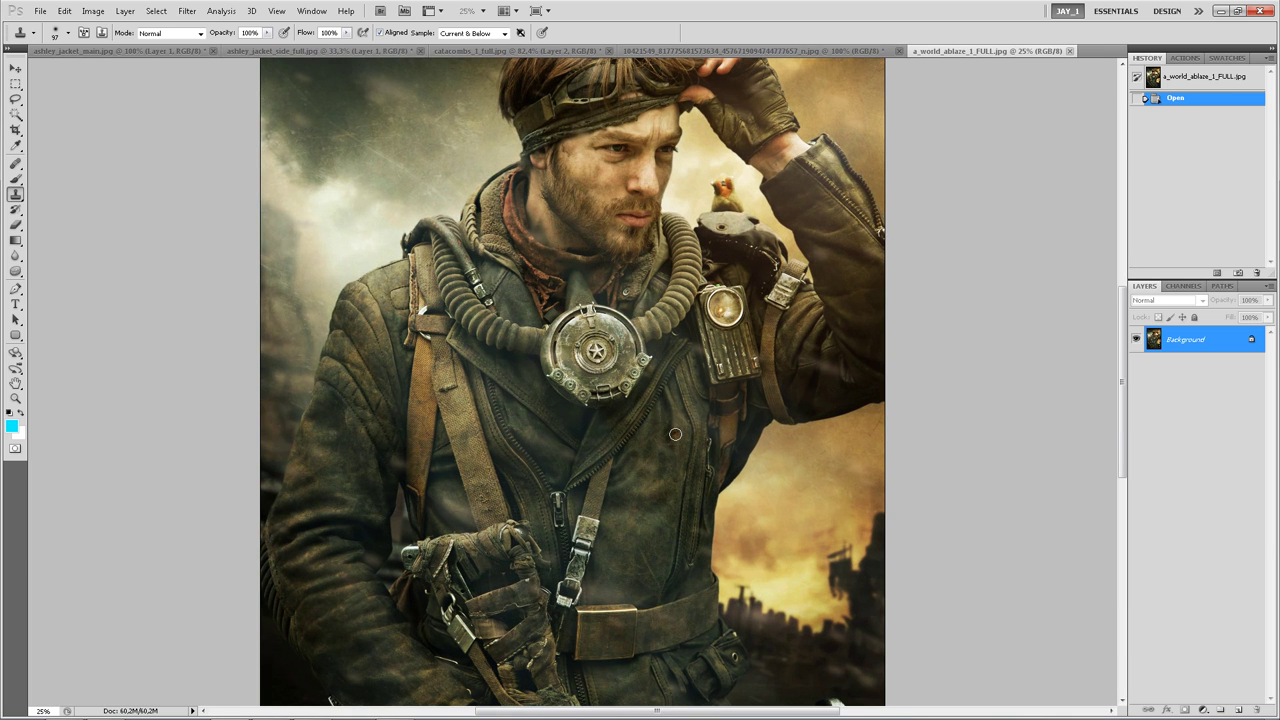
mouse_move(625, 478)
left_mouse_down()
mouse_move(599, 532)
mouse_move(577, 486)
left_mouse_up()
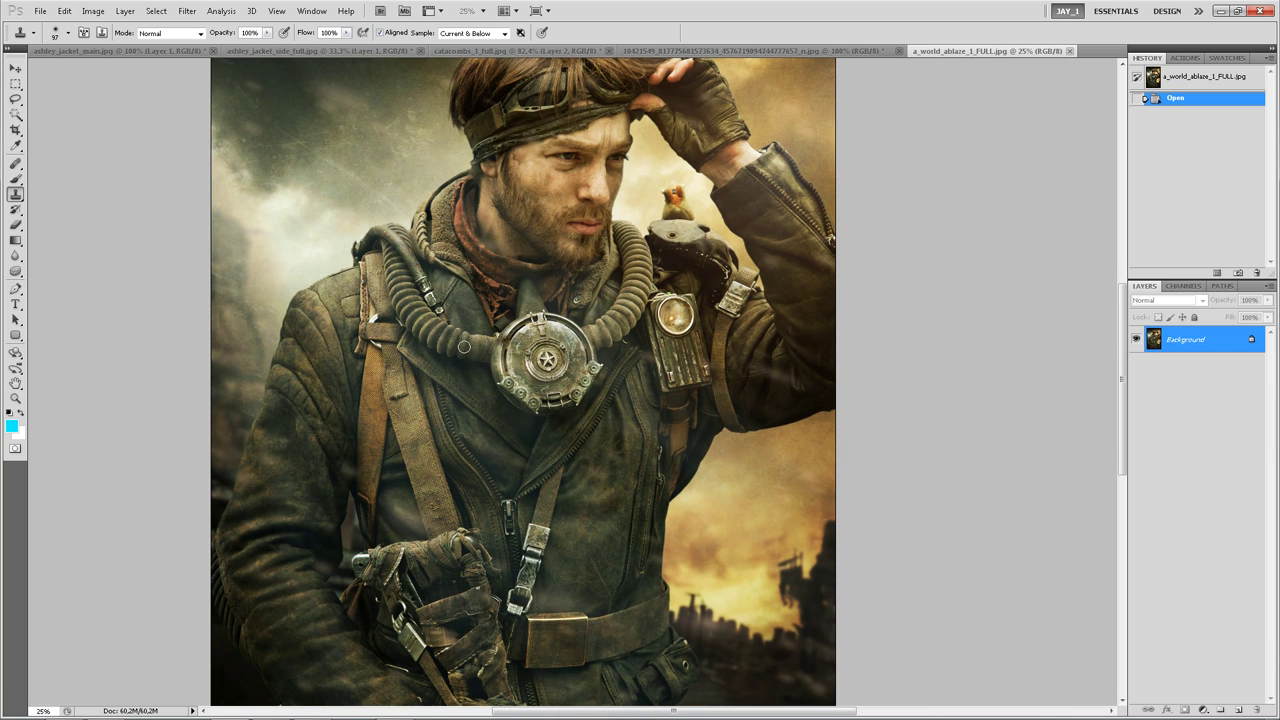
Step: Mark the round chest medallion with a red brush on a new layer, and set that layer's opacity to 0%
left_click(12, 428)
left_click(929, 470)
left_click(1036, 304)
mouse_move(558, 326)
left_mouse_down()
mouse_move(522, 340)
mouse_move(560, 400)
mouse_move(572, 376)
mouse_move(530, 372)
mouse_move(562, 396)
mouse_move(566, 370)
left_mouse_up()
key("ctrl+z")
key("b")
key("ctrl+shift+n")
key("Return")
mouse_move(1222, 300)
left_mouse_down()
mouse_move(1168, 315)
mouse_move(1181, 316)
mouse_move(874, 337)
left_mouse_up()
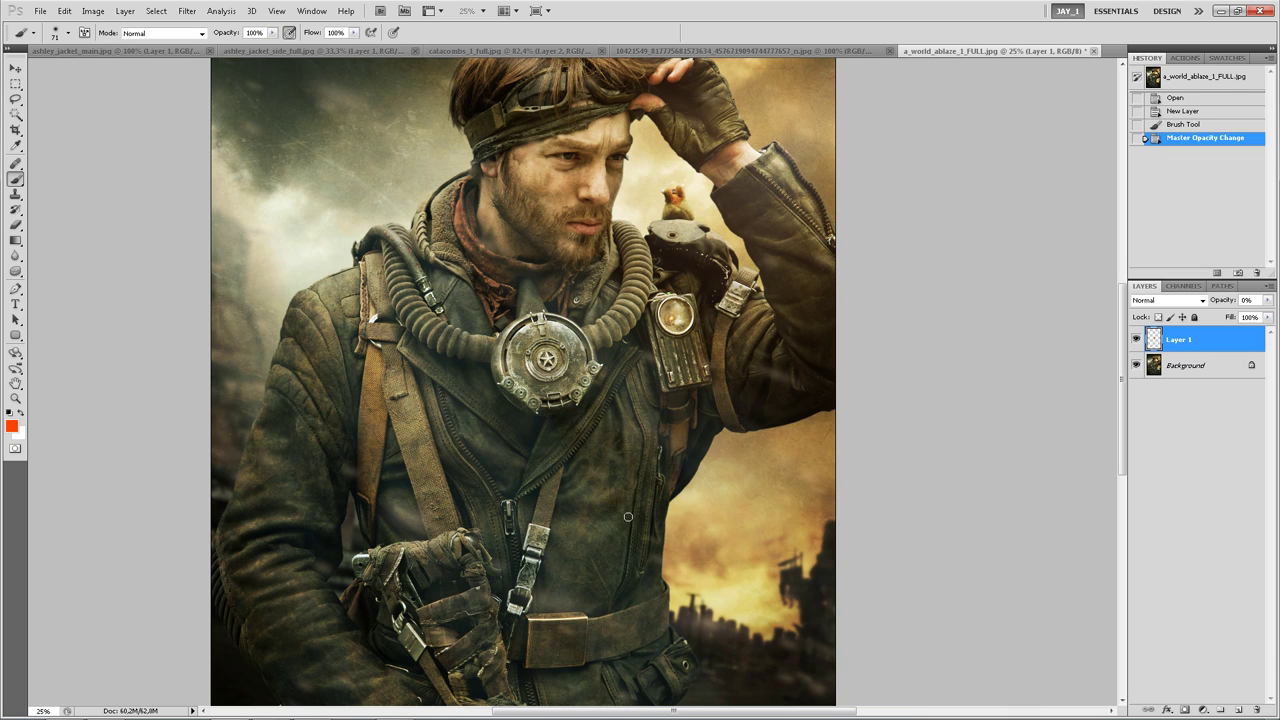
Step: Add a new layer directly above the background and set the Clone Stamp brush to 339 px
left_click(1204, 363)
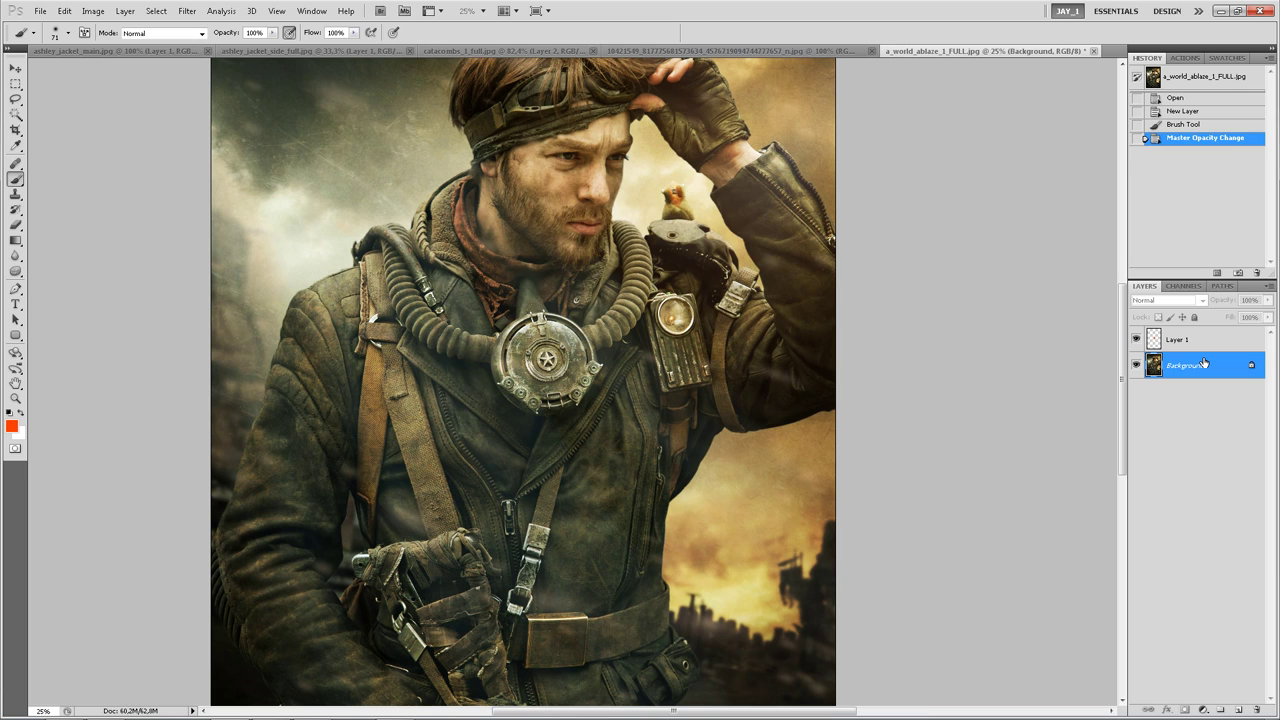
key("ctrl+shift+n")
key("Return")
key("s")
right_click(778, 428)
left_click_drag(782, 435, 765, 430)
key("Return")
Step: Clone the round star medallion several times across the man's chest and down the front of his jacket
left_click_drag(647, 513, 615, 470)
left_click_drag(605, 395, 613, 403)
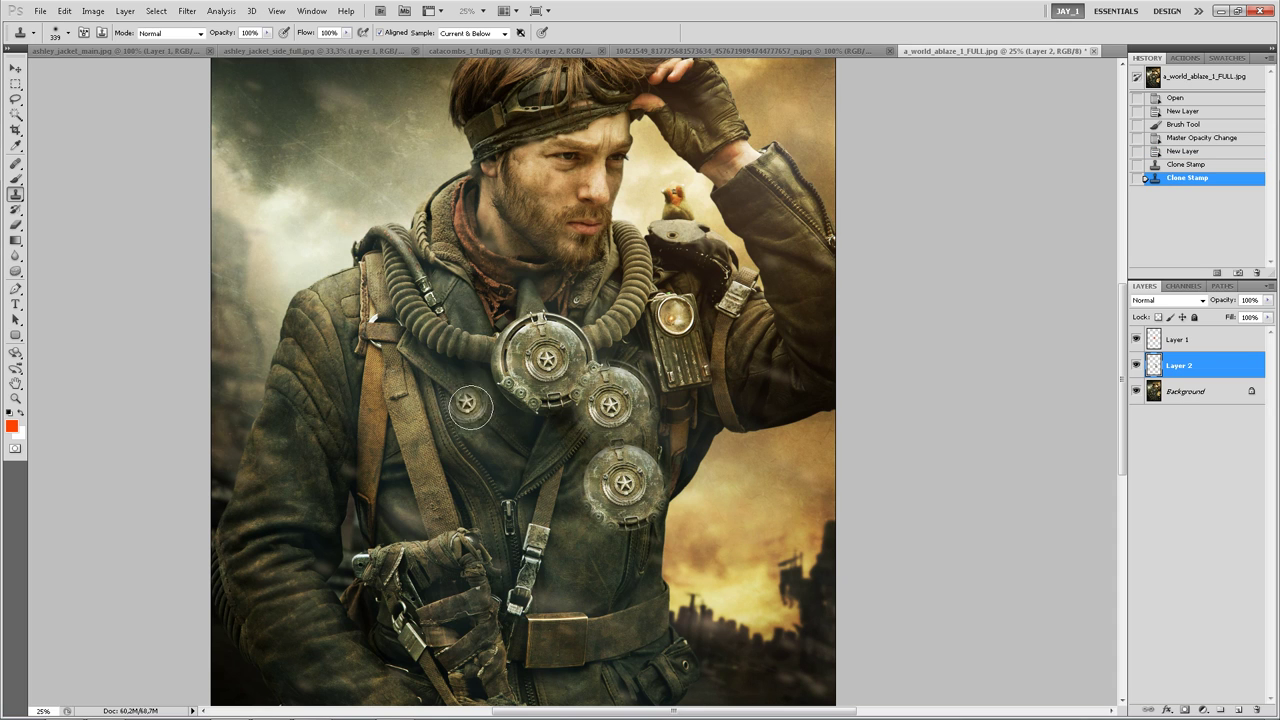
left_click(468, 405)
left_click(540, 455)
left_click_drag(428, 351, 426, 348)
left_click_drag(487, 499, 480, 488)
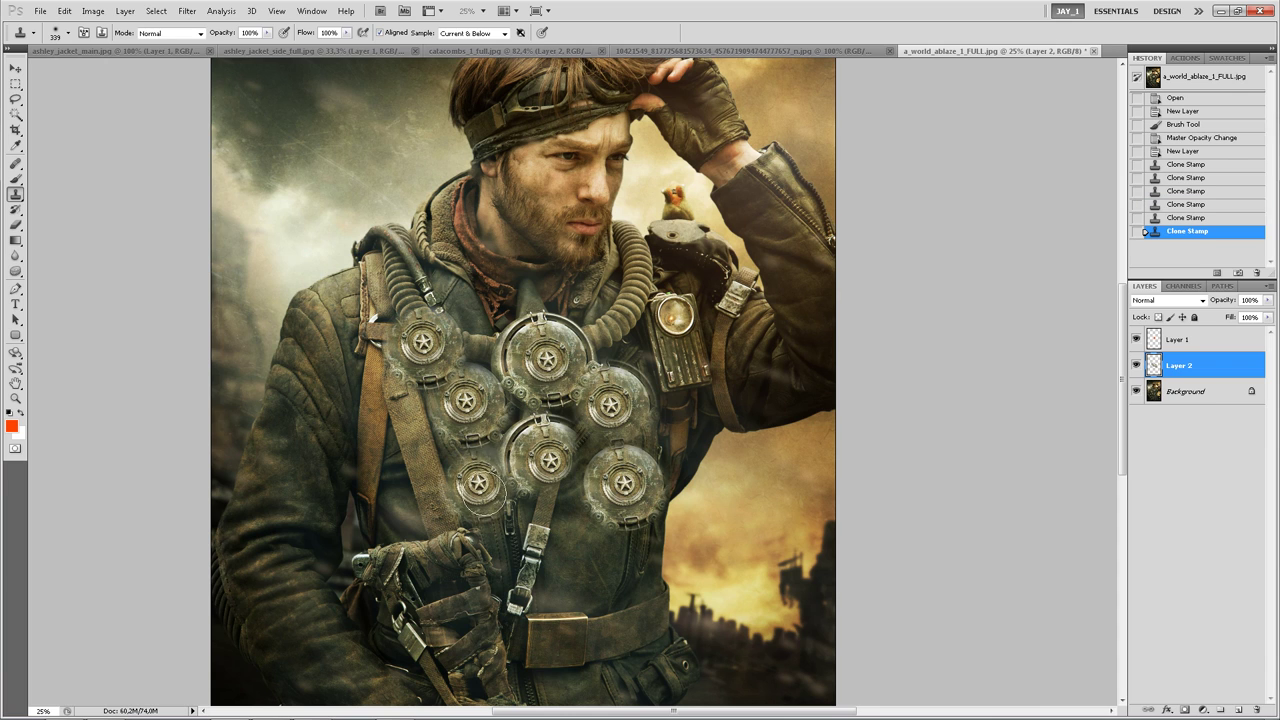
left_click(568, 538)
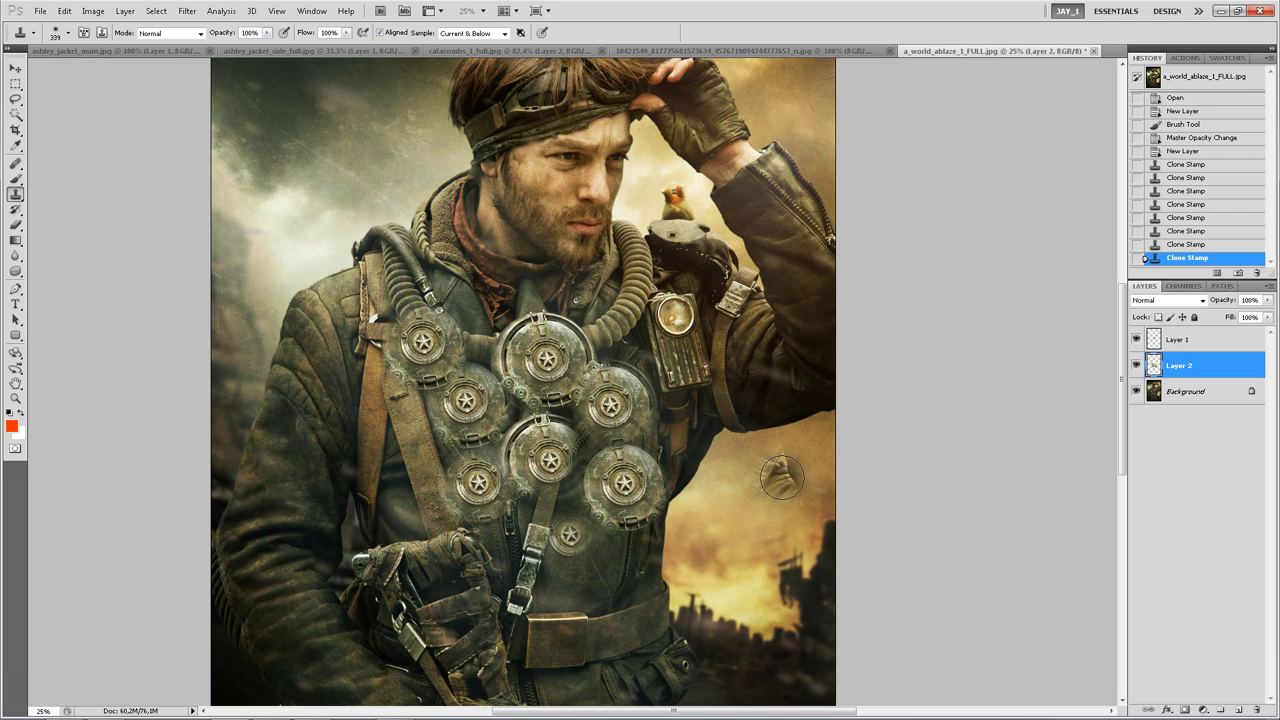
Step: View the whole figure with the cloned medallions, and hide Layer 2 to compare it with the original costume
key("ctrl+minus")
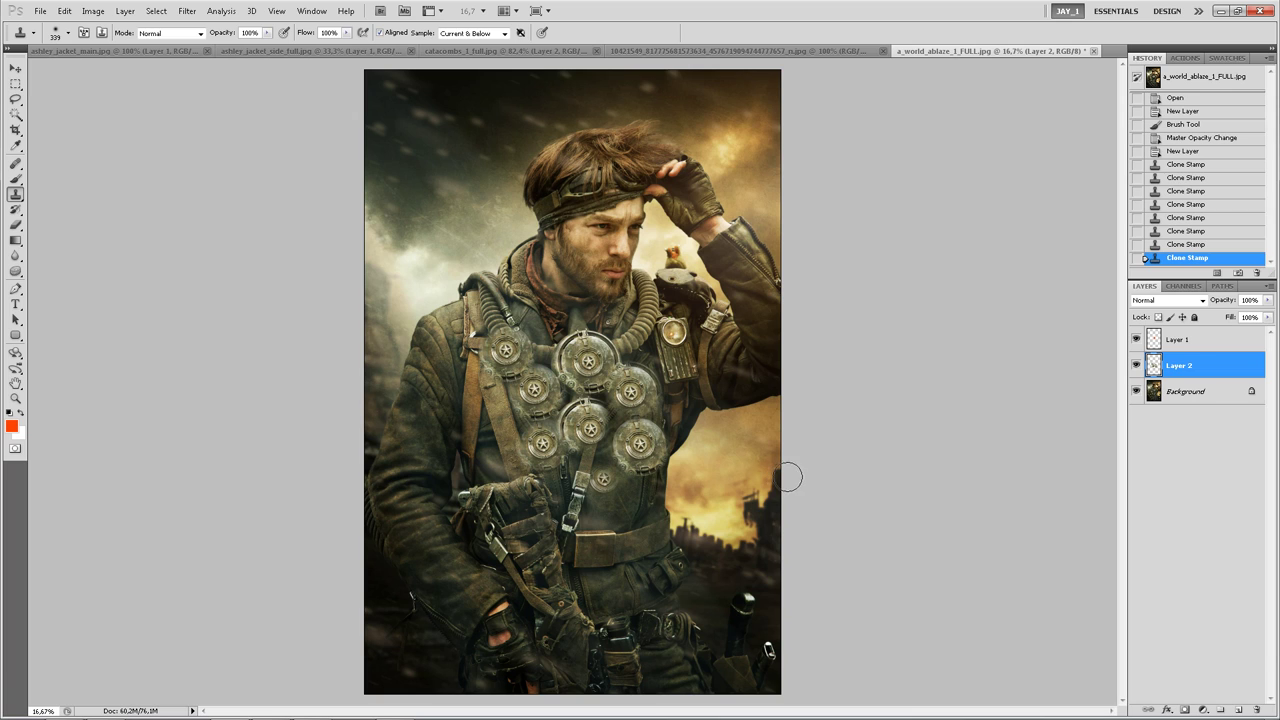
left_click_drag(570, 352, 592, 362)
key("m")
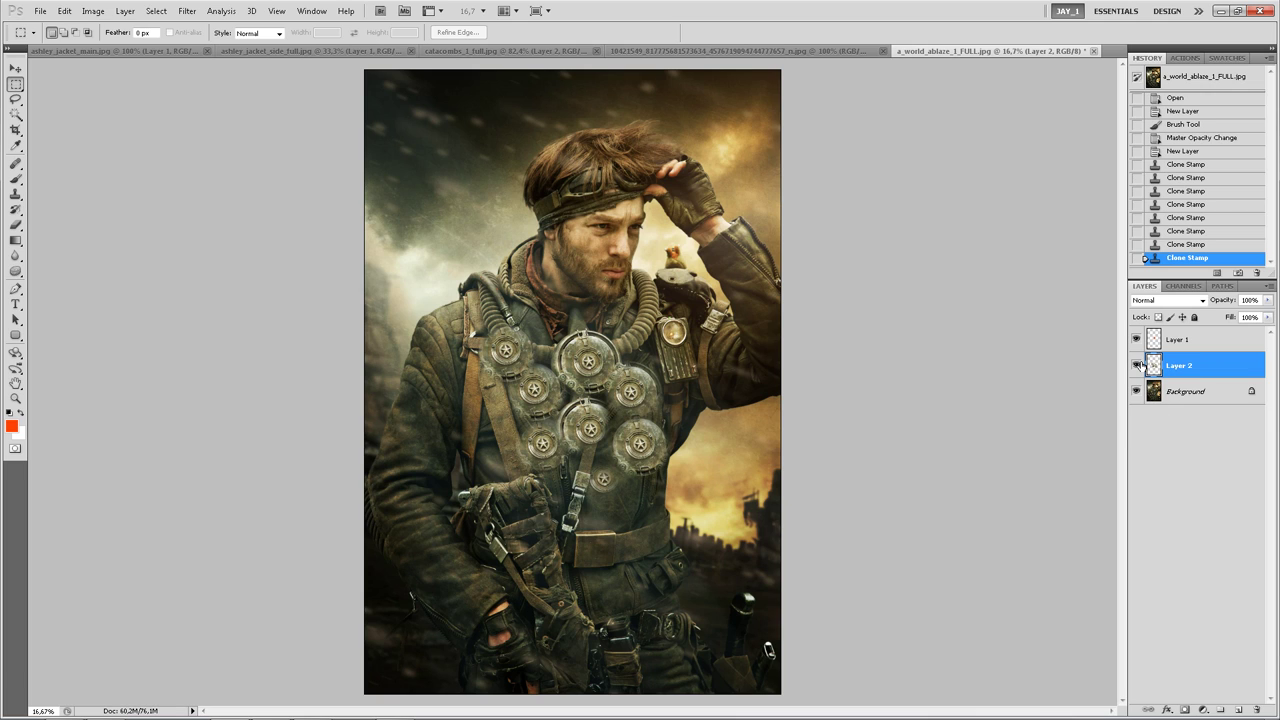
left_click(1137, 365)
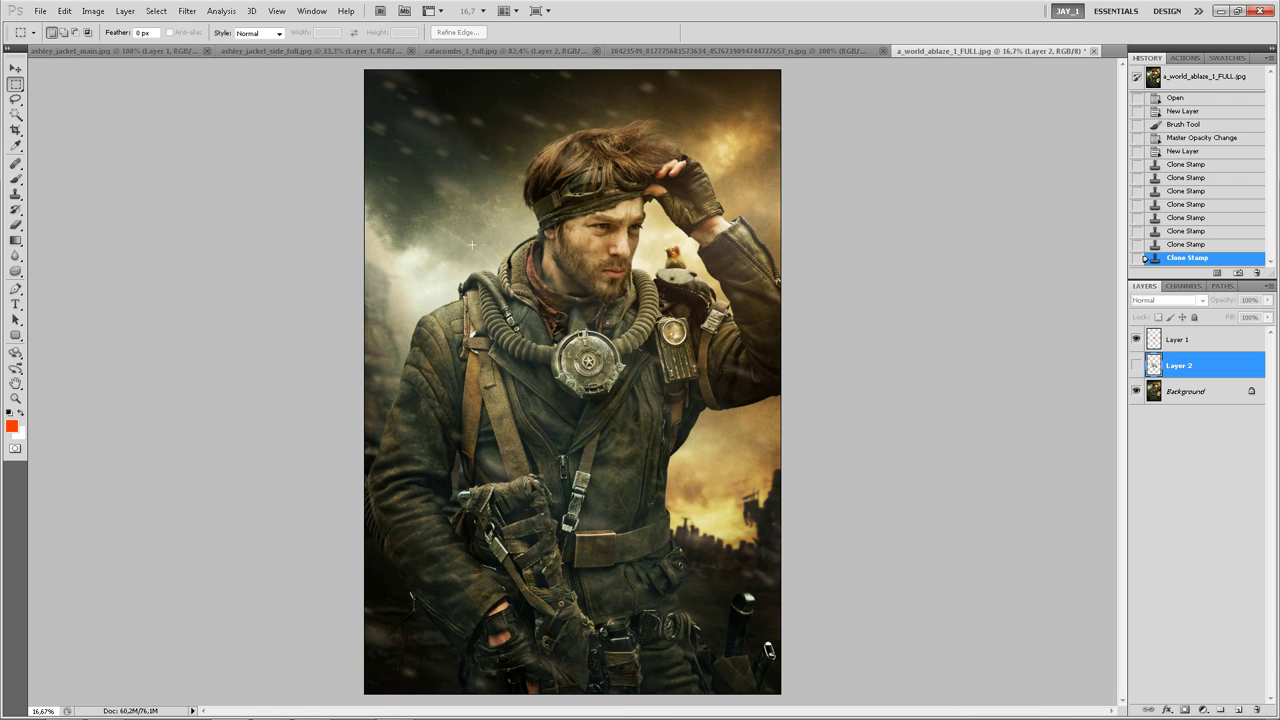
Step: Restore the last Clone Stamp history state in ashley_jacket_side_full.jpg, and switch to ashley_jacket_main.jpg
left_click(680, 52)
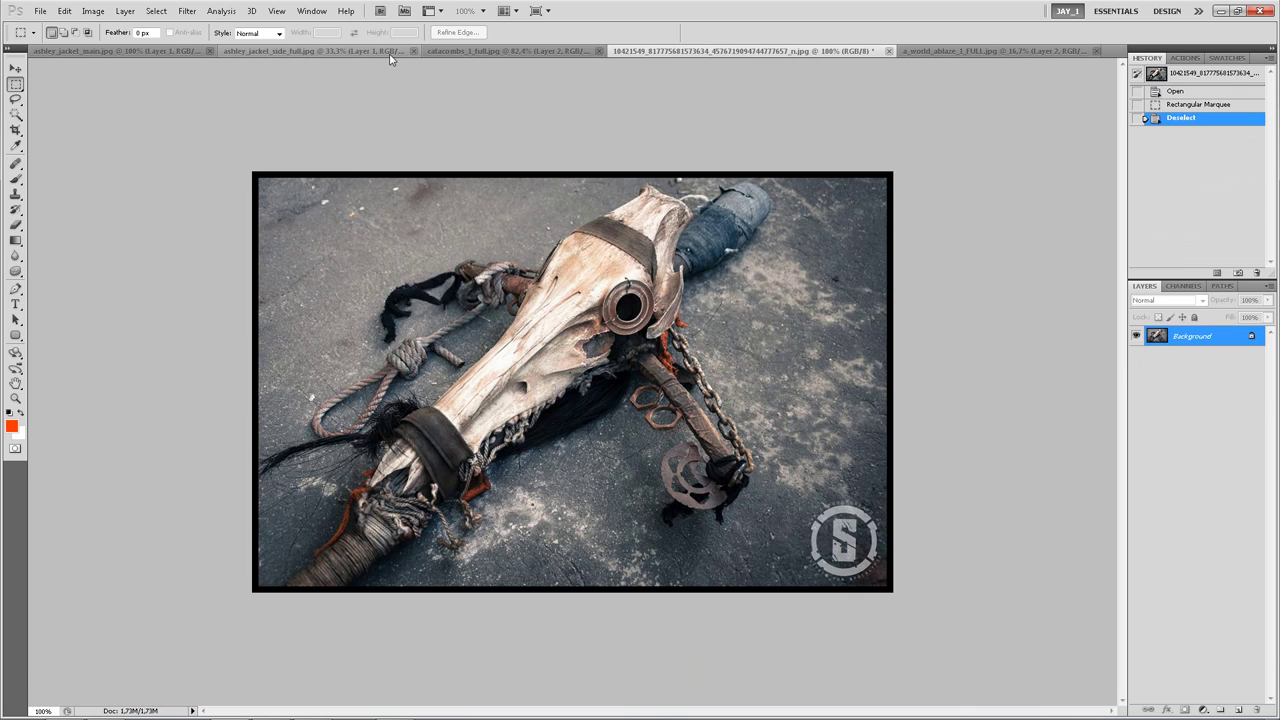
left_click(302, 52)
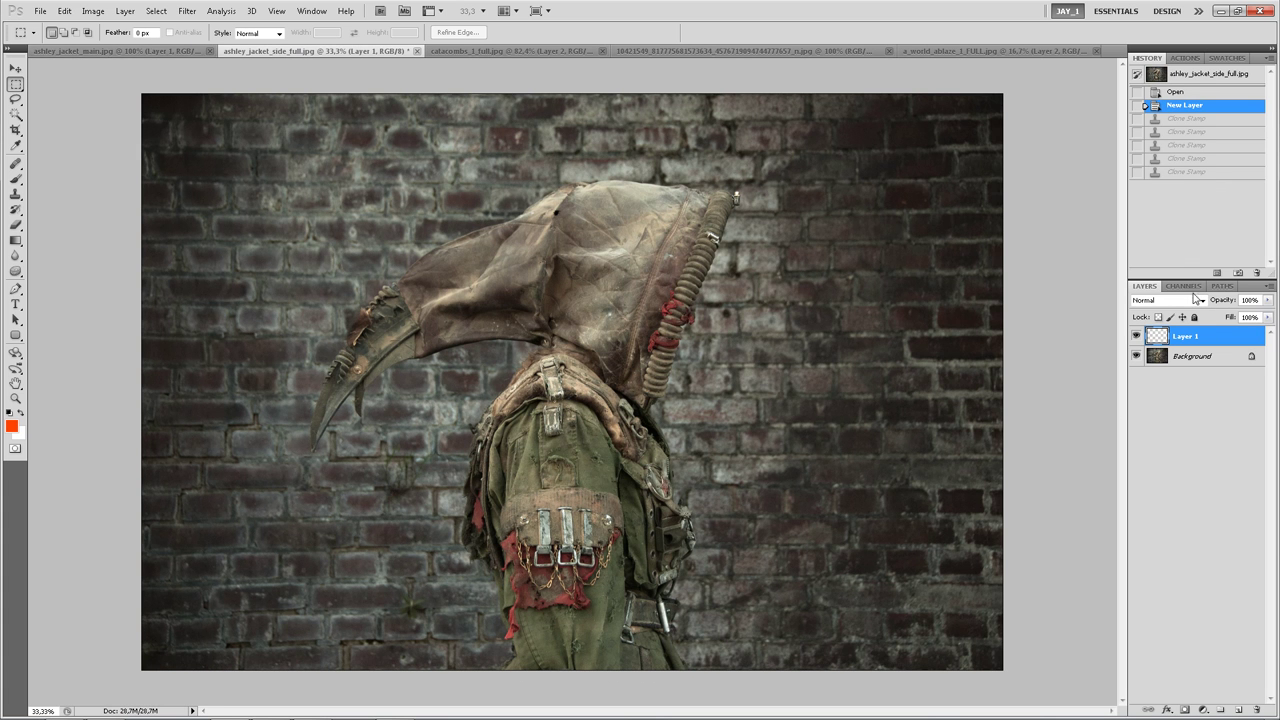
left_click(1186, 172)
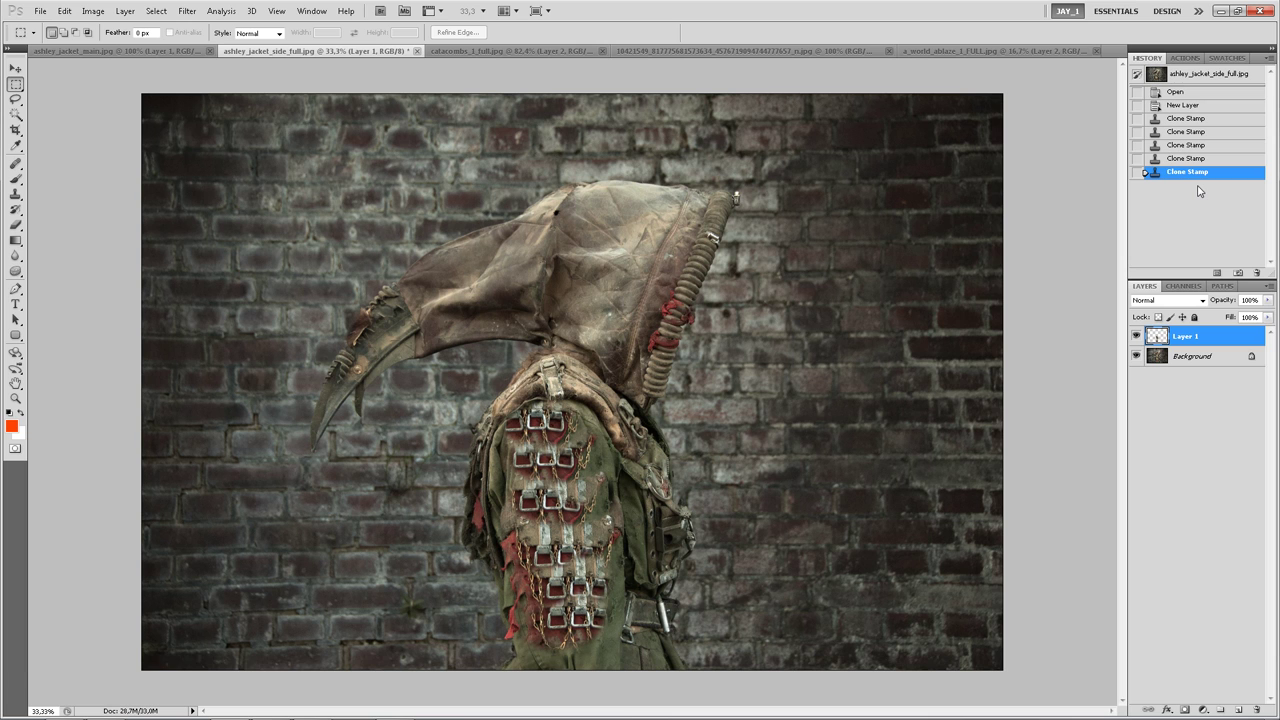
left_click(113, 52)
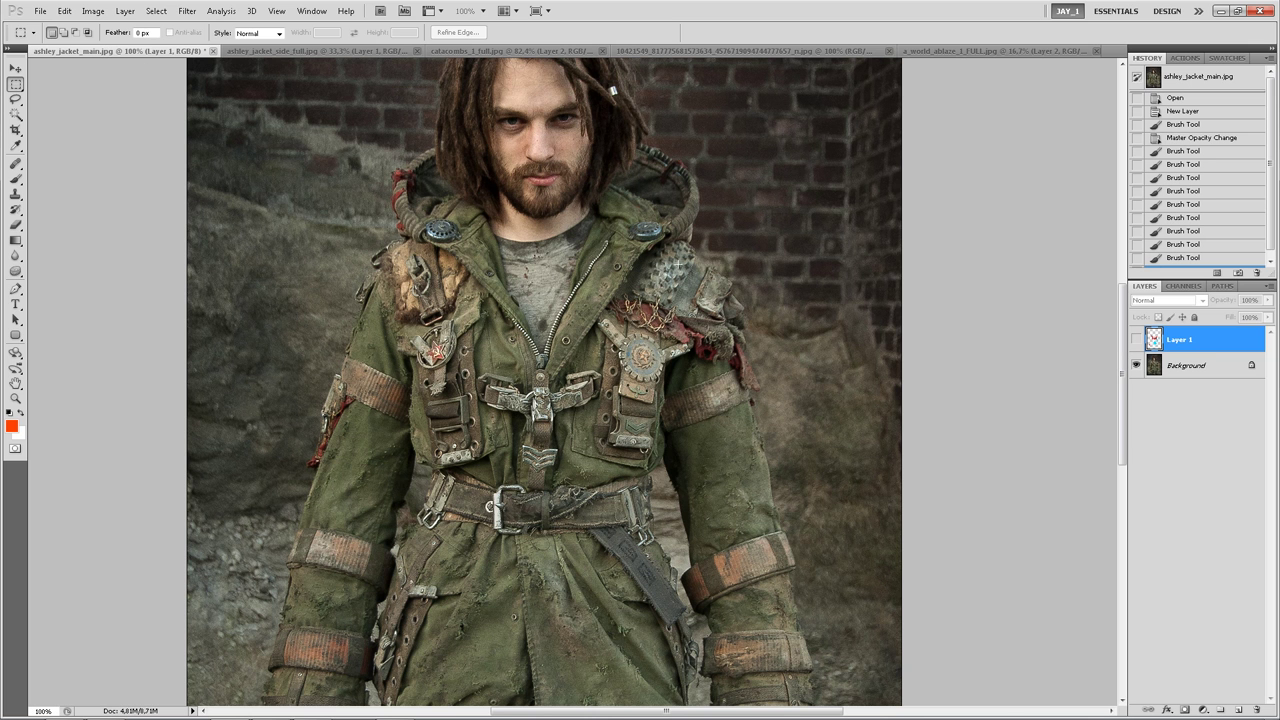